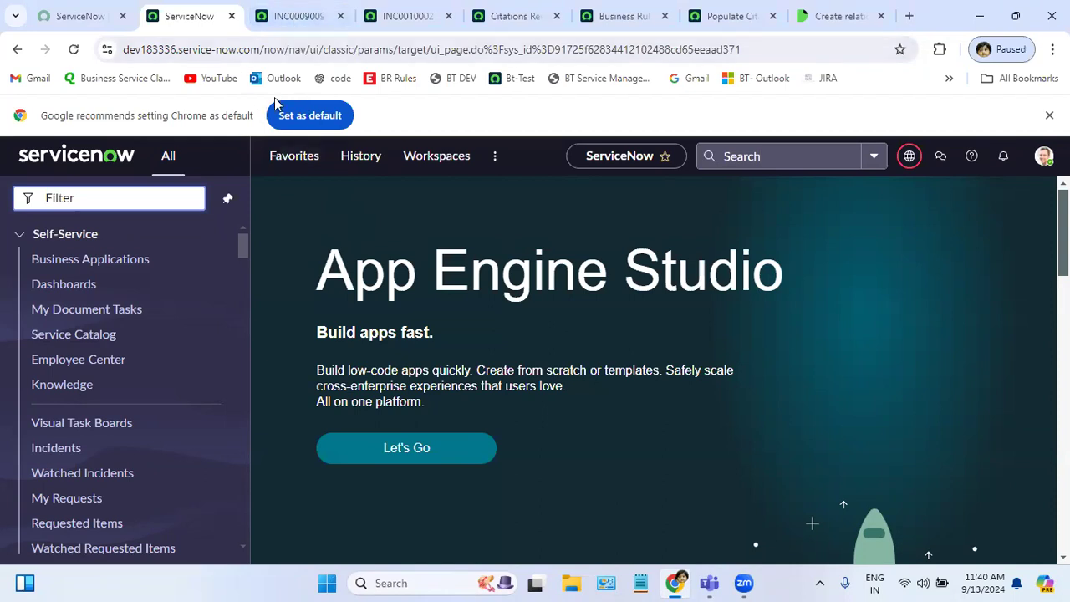
Examine the Task SLAs, Affected CIs, Impacted Services/CIs and Child Incidents related lists on incident INC0009009.
click(305, 24)
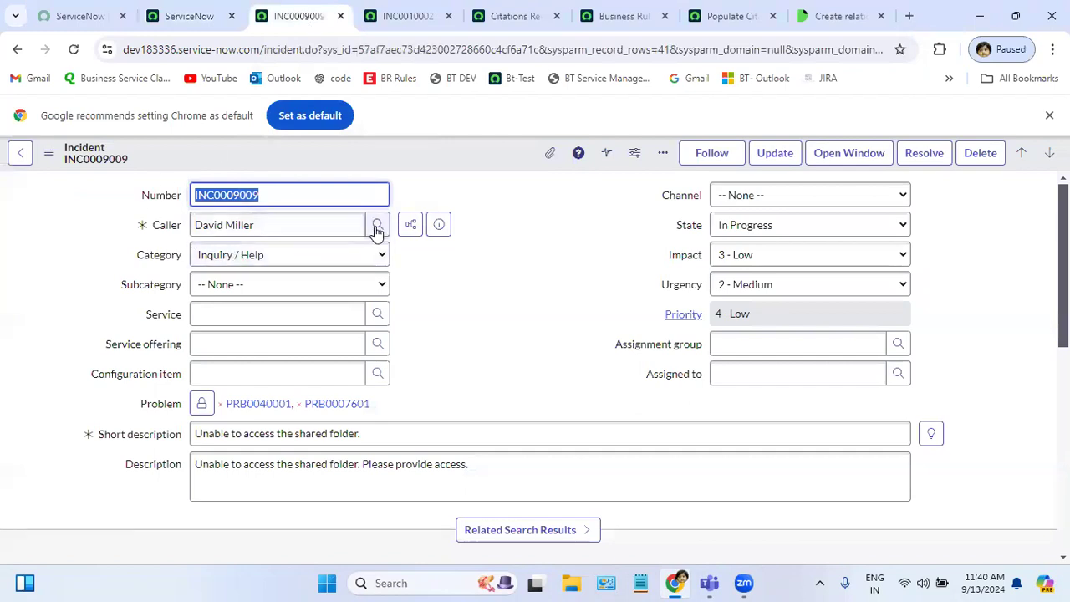
drag(1064, 310, 1064, 313)
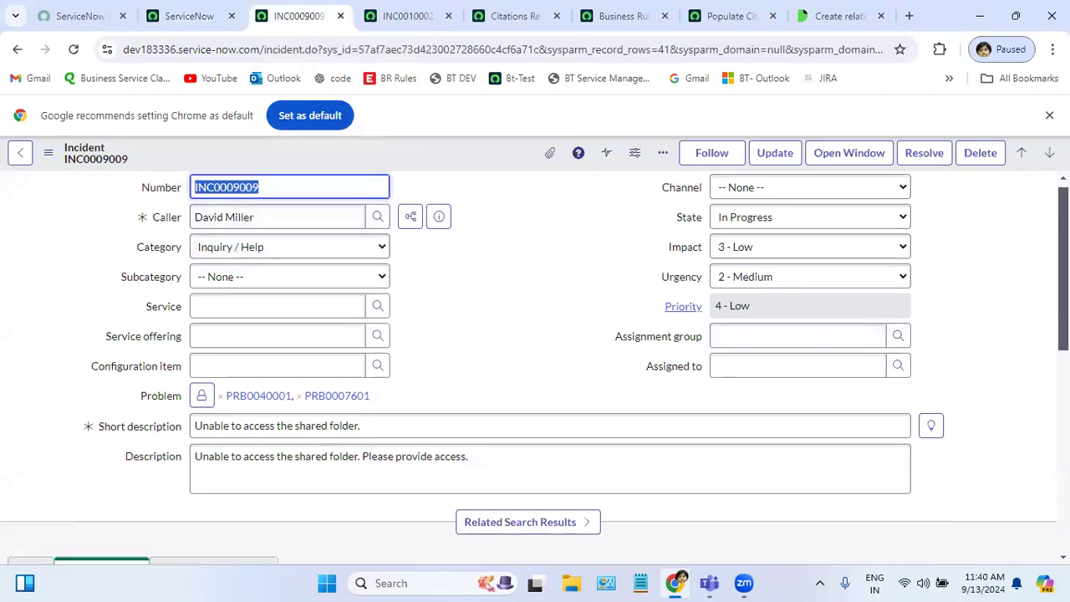
scroll(602, 358, down, 5)
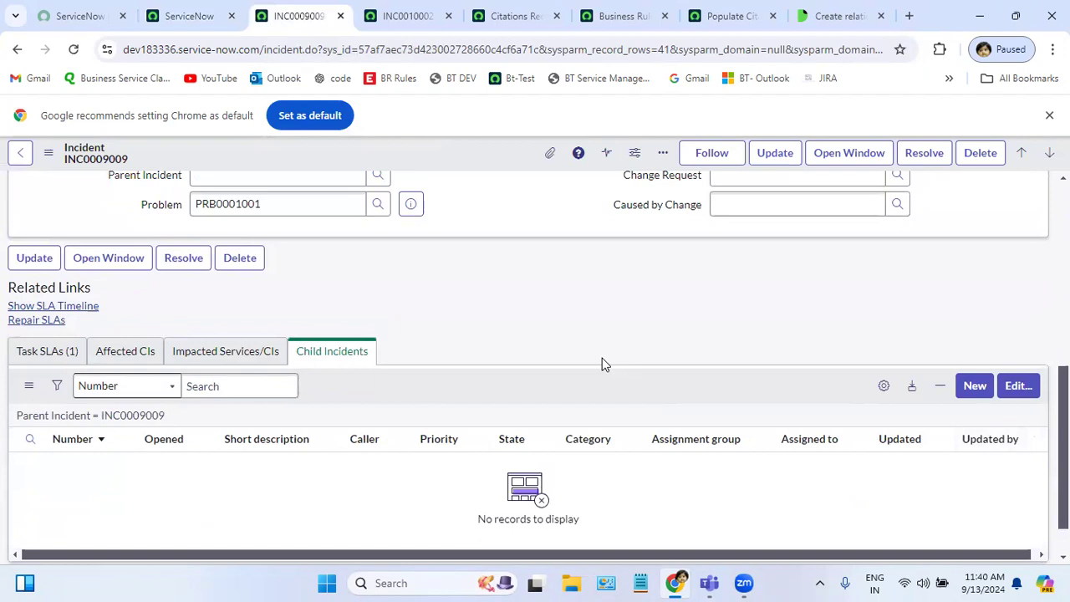
click(34, 357)
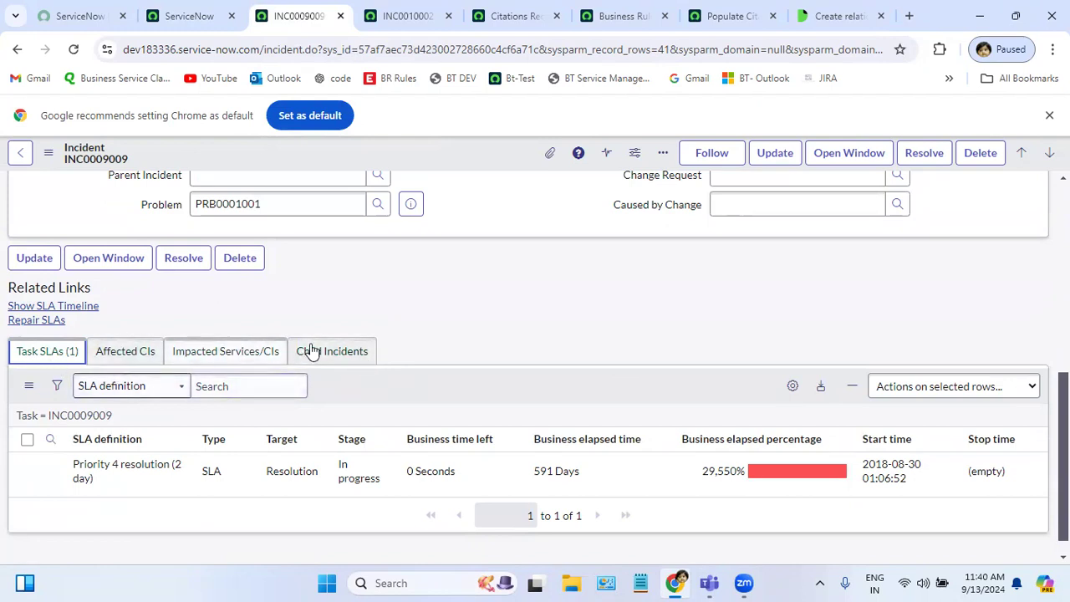
click(463, 339)
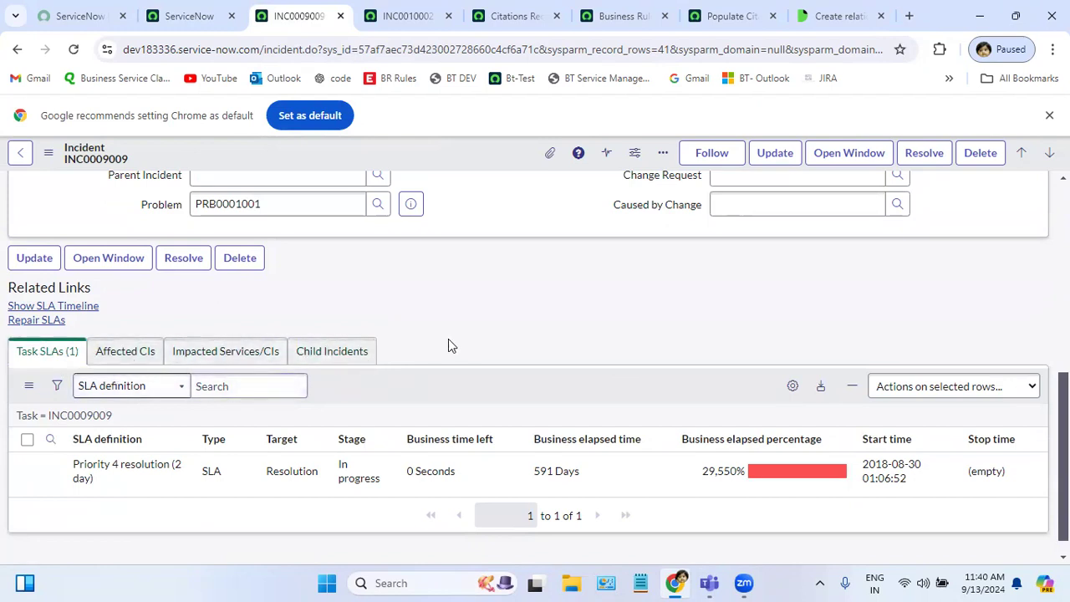
click(326, 354)
click(237, 368)
click(134, 363)
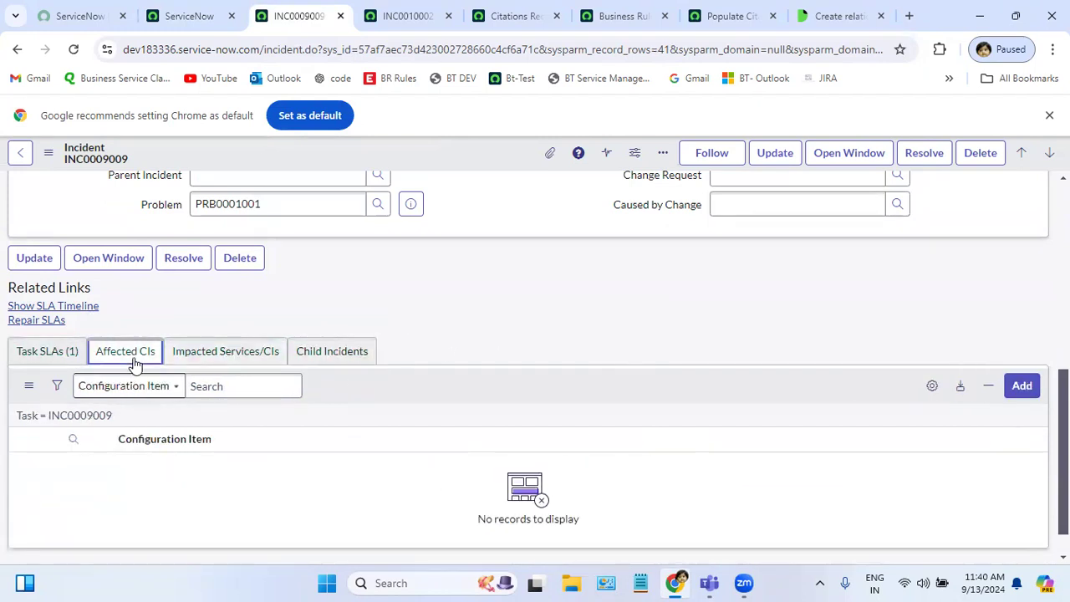
click(29, 358)
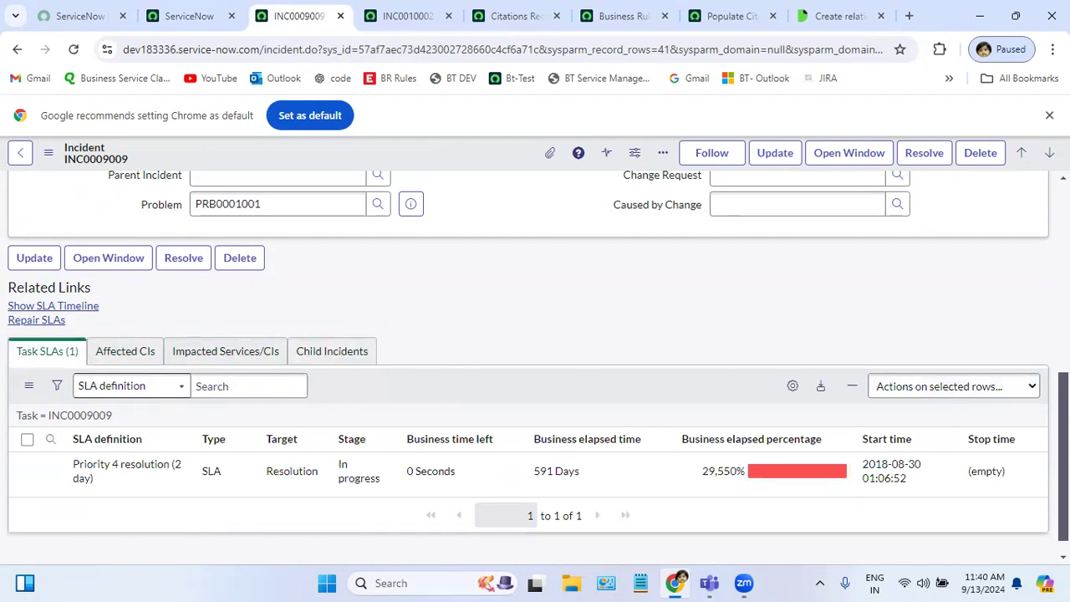
scroll(535, 368, up, 3)
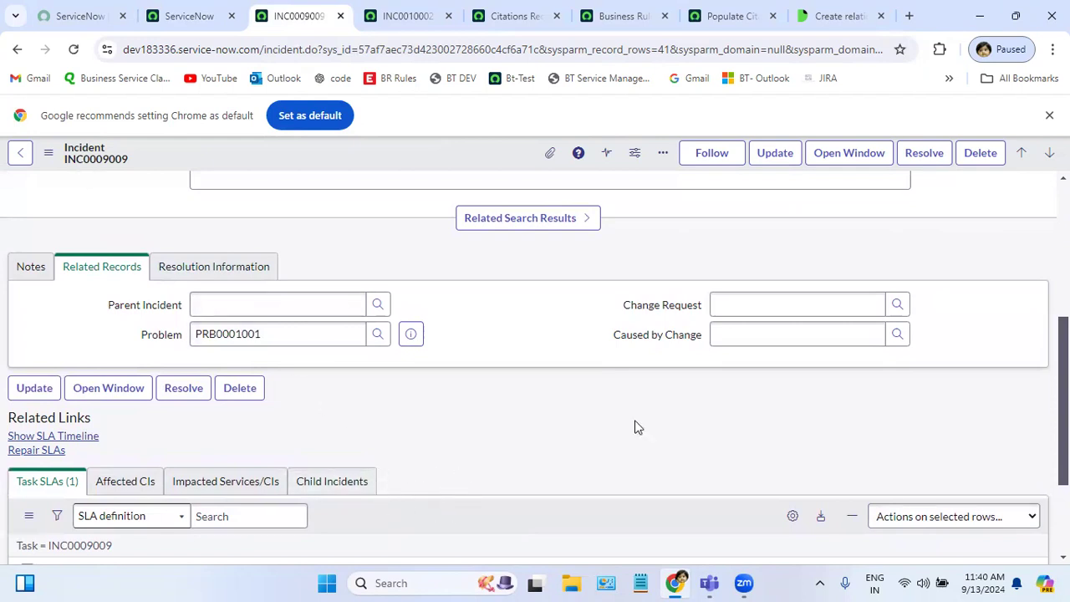
scroll(635, 428, up, 3)
scroll(306, 170, up, 2)
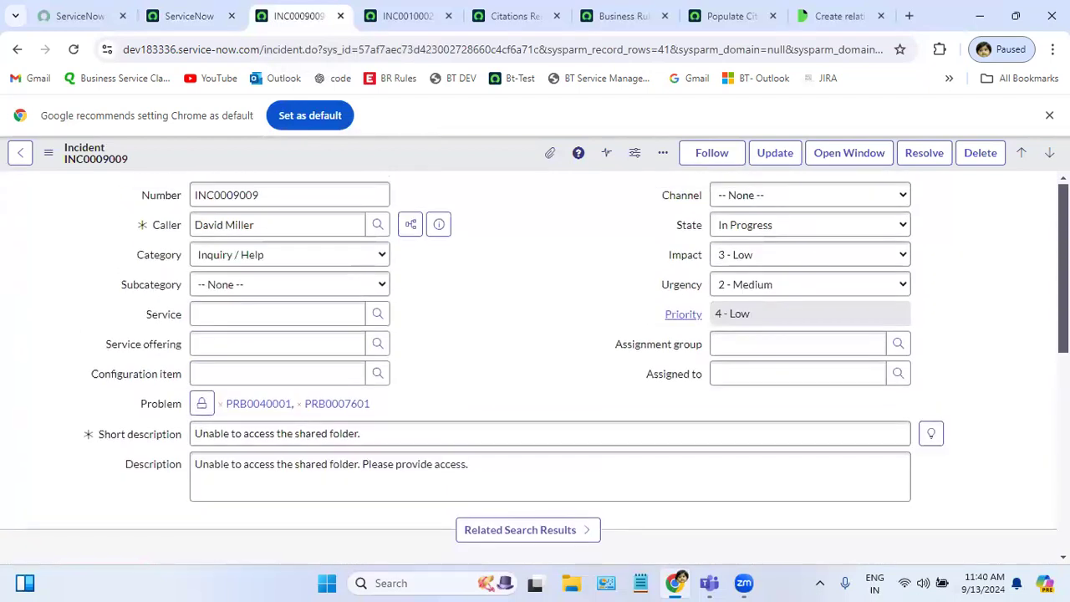
Find the Relationships module under System Definition by filtering for "relations", and open its list.
click(187, 16)
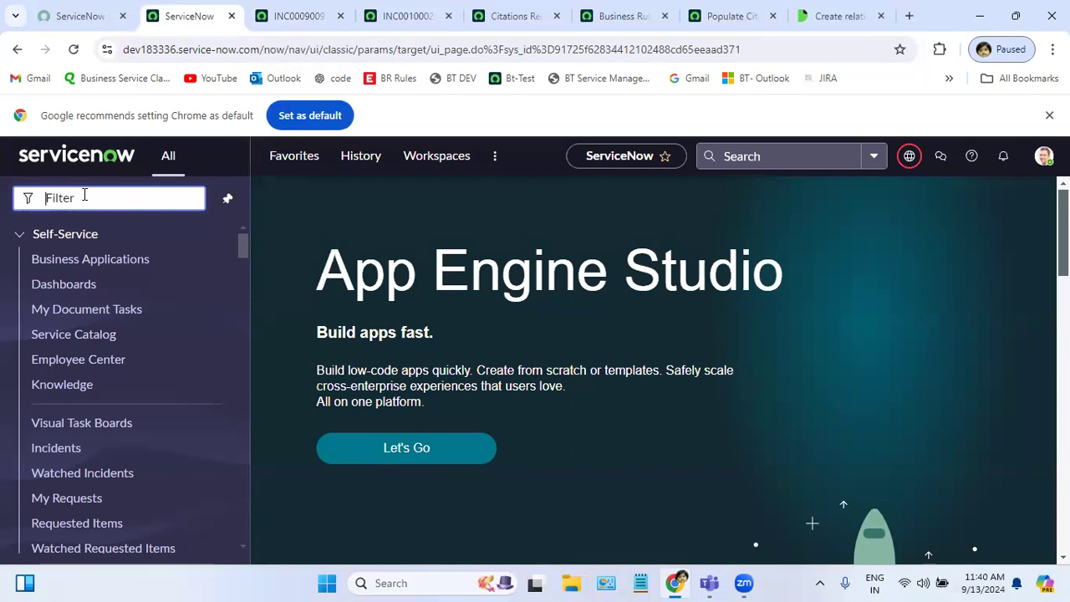
text(relations)
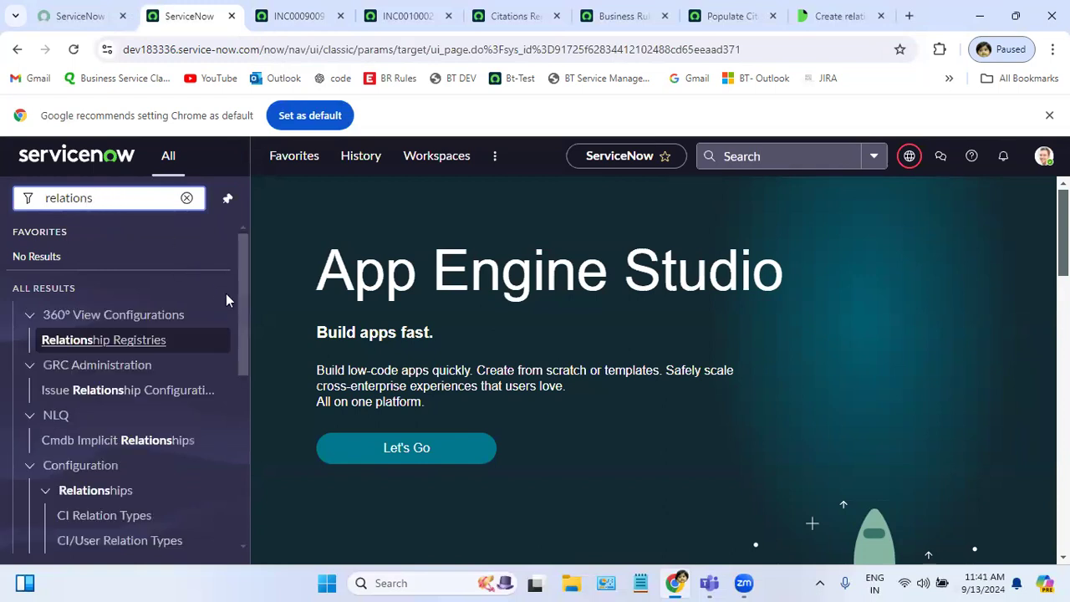
drag(249, 323, 230, 522)
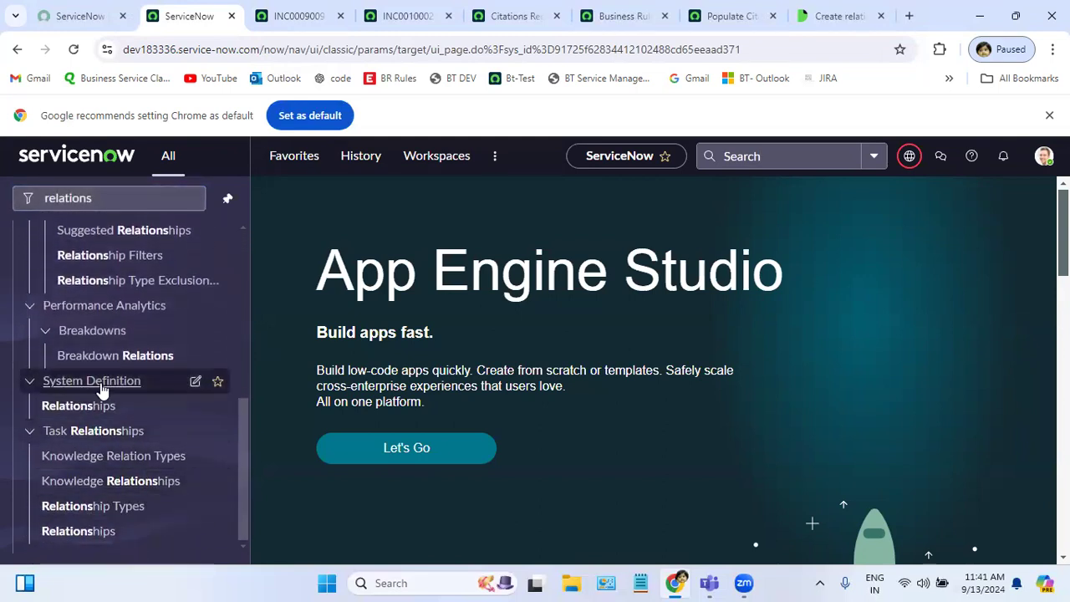
click(64, 407)
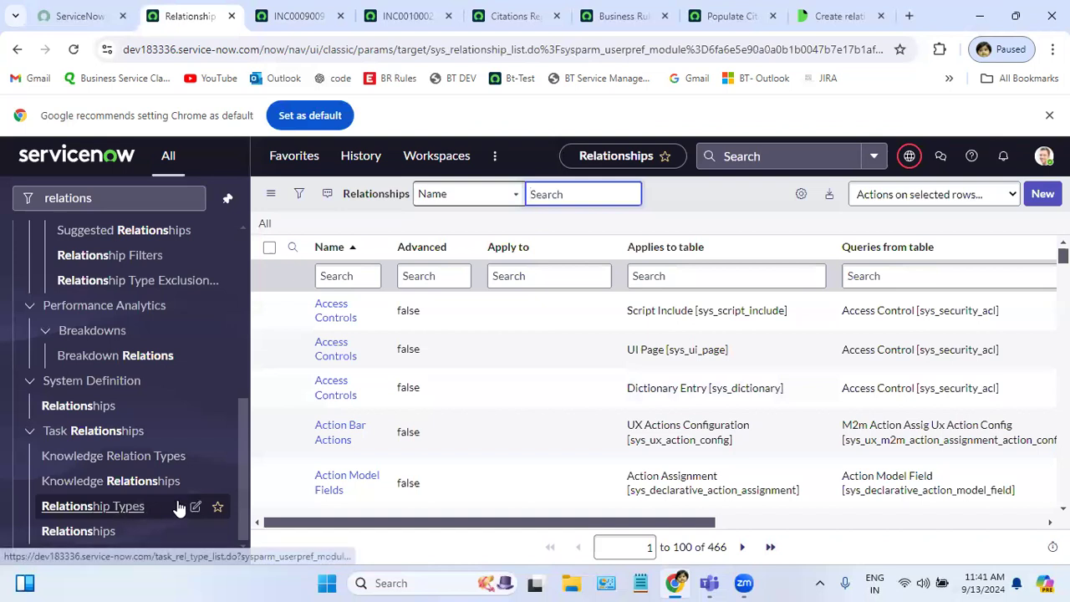
Review the related lists of incident INC0009009 and start a new record in the Relationships list.
click(299, 16)
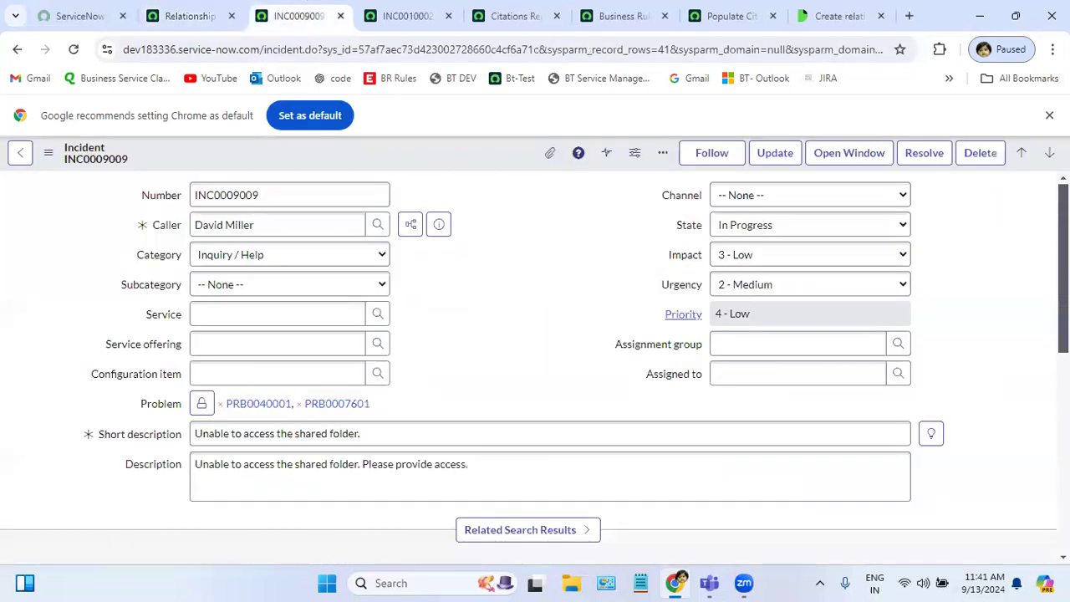
scroll(535, 368, down, 10)
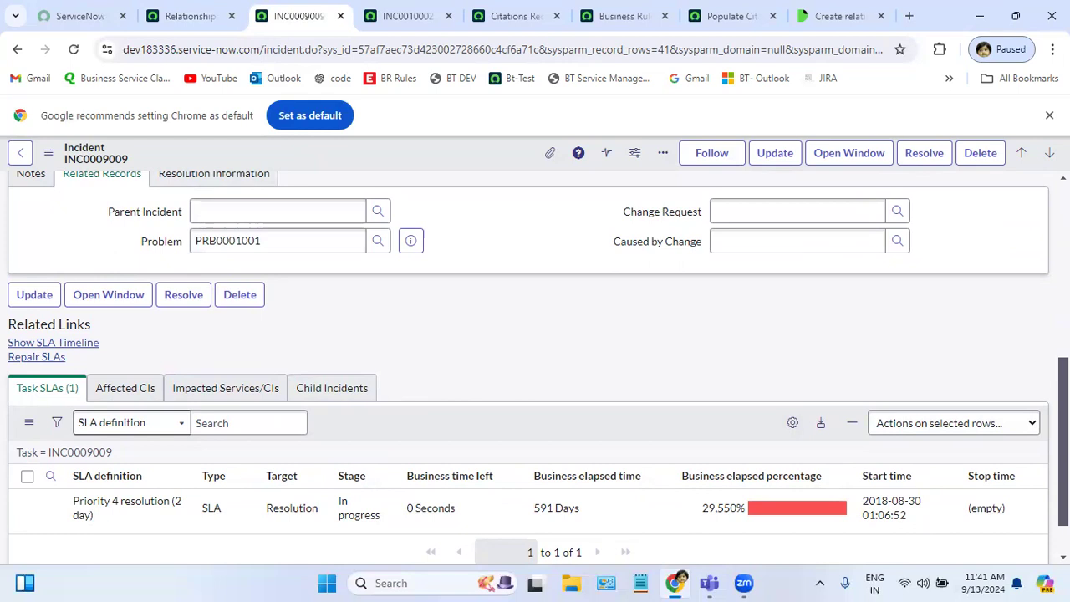
scroll(531, 368, up, 5)
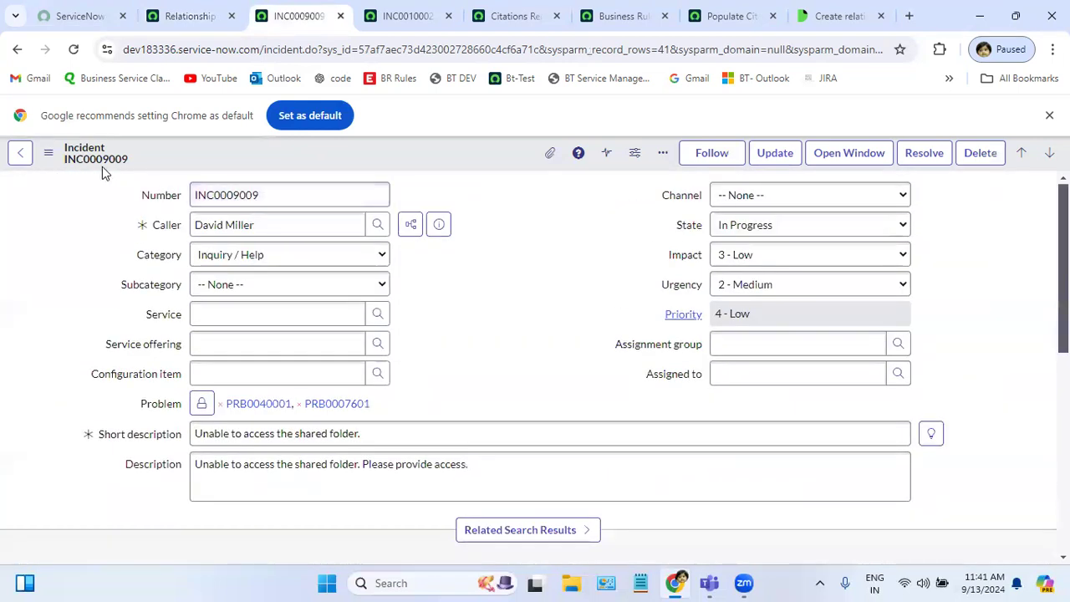
click(190, 16)
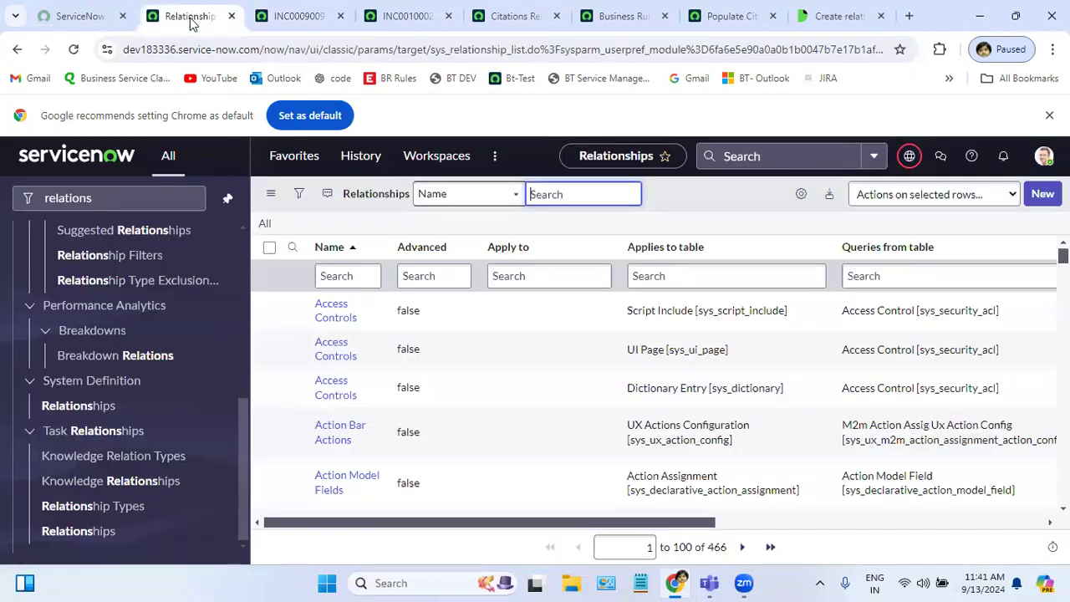
click(1042, 194)
click(715, 281)
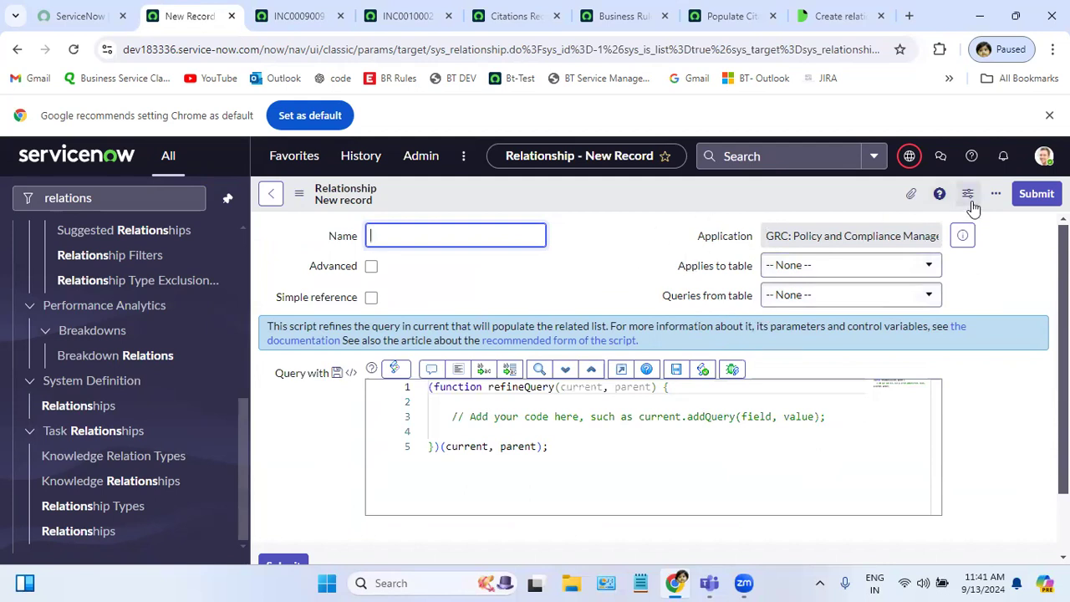
Switch the application scope from GRC: Policy and Compliance Management to Global for the new relationship record.
click(910, 156)
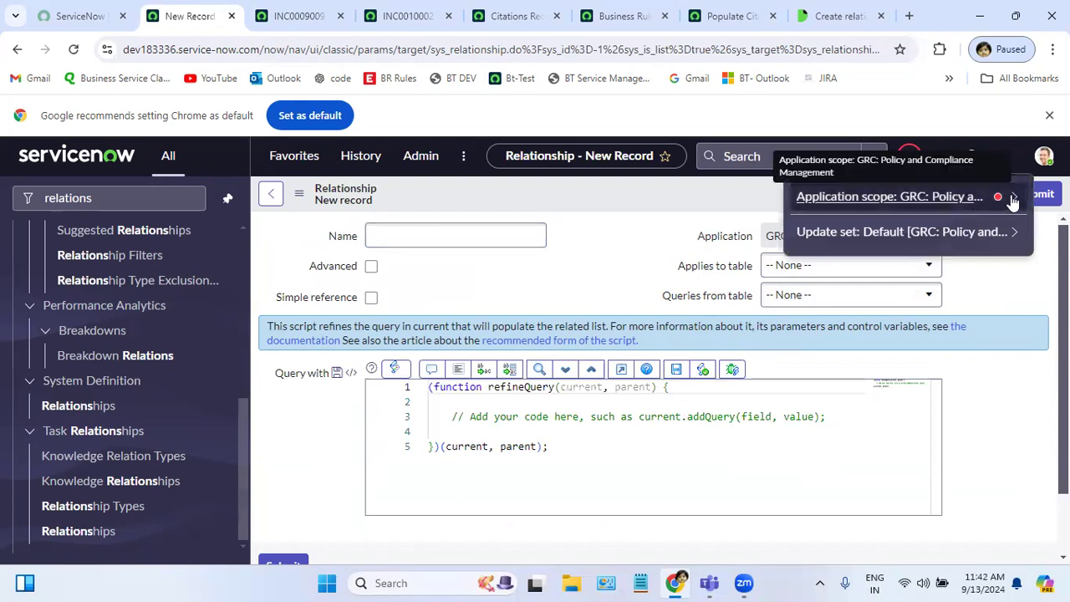
click(1013, 201)
click(810, 279)
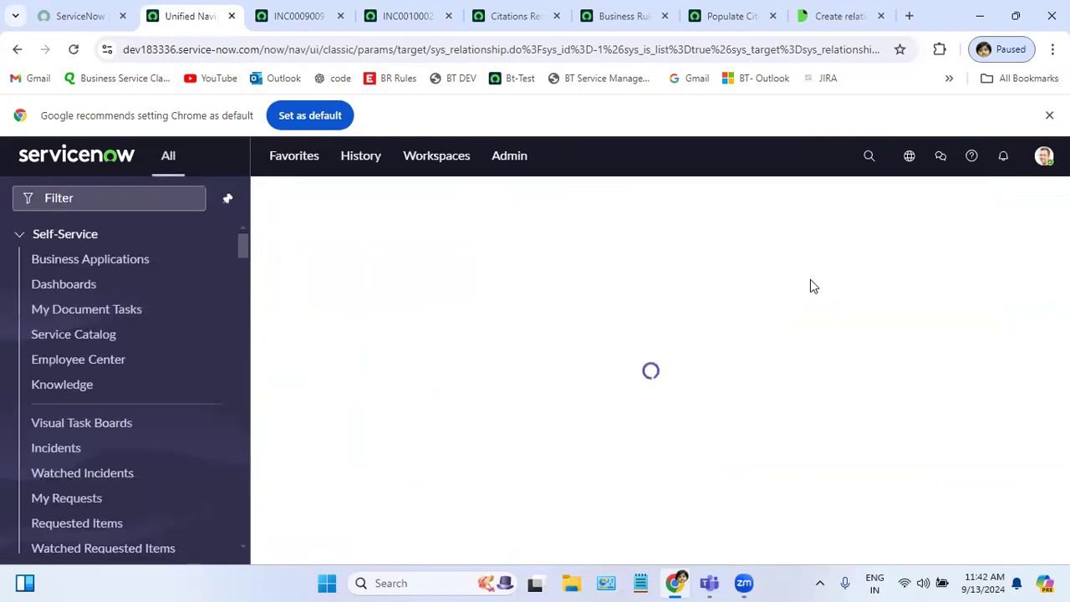
click(665, 265)
Name the relationship Problem and set its Applies to table to Incident [incident].
click(387, 234)
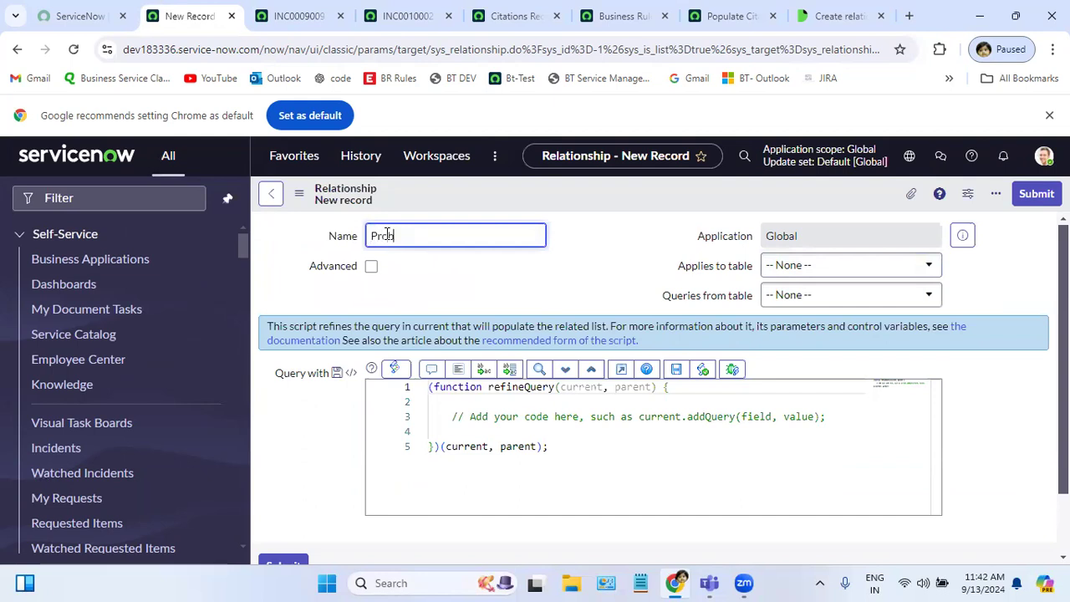
click(583, 249)
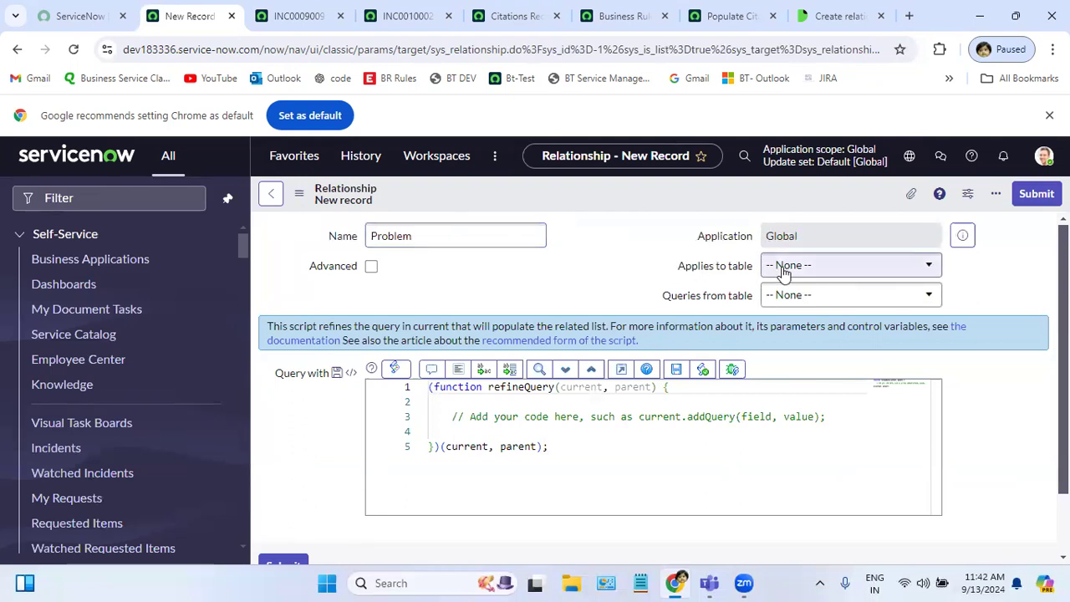
click(291, 18)
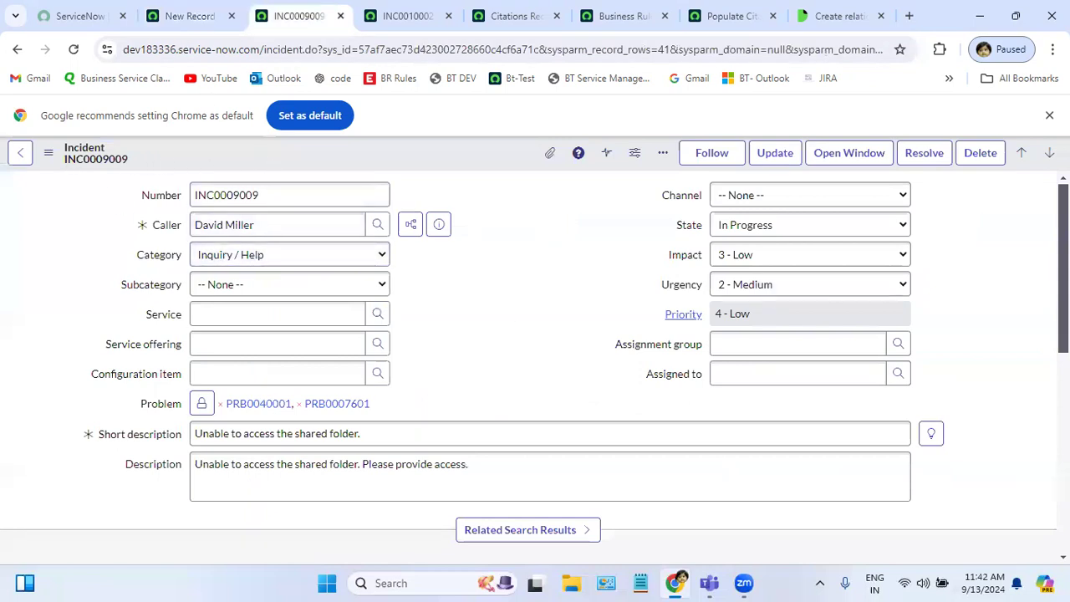
scroll(535, 351, down, 10)
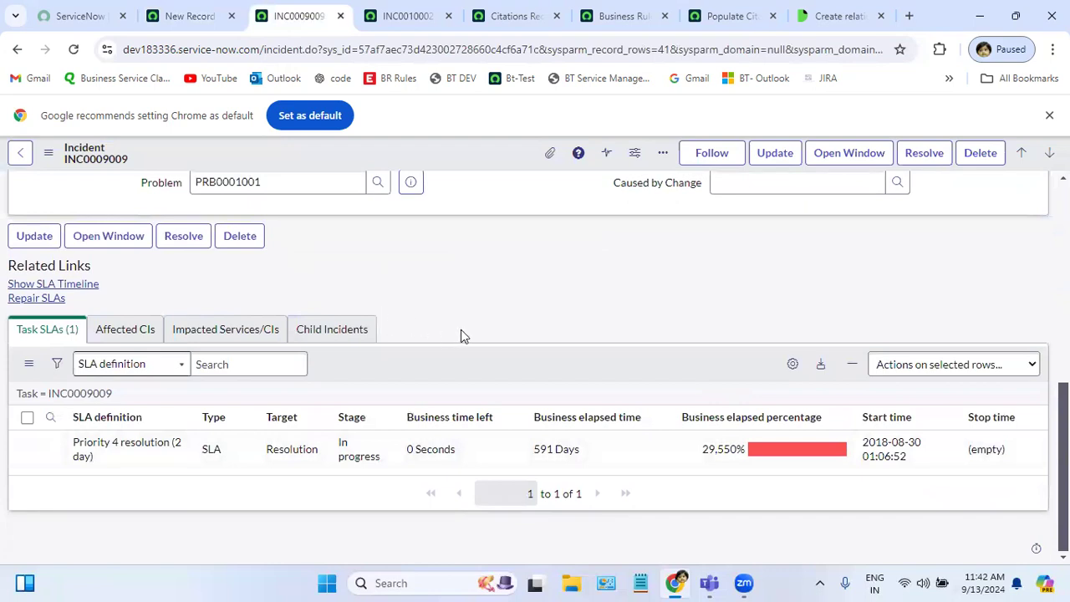
click(200, 16)
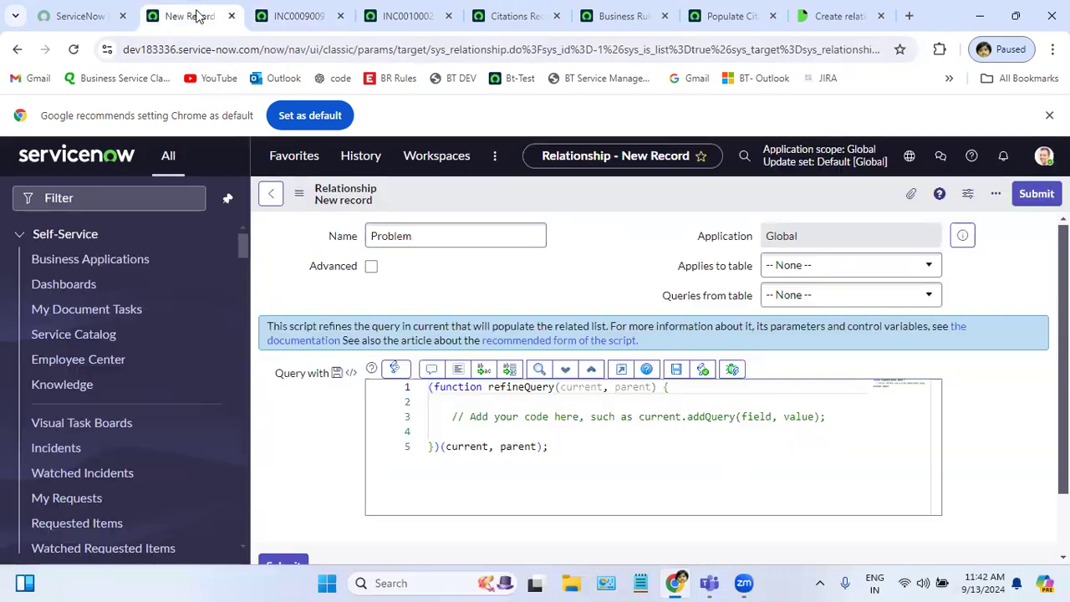
click(817, 274)
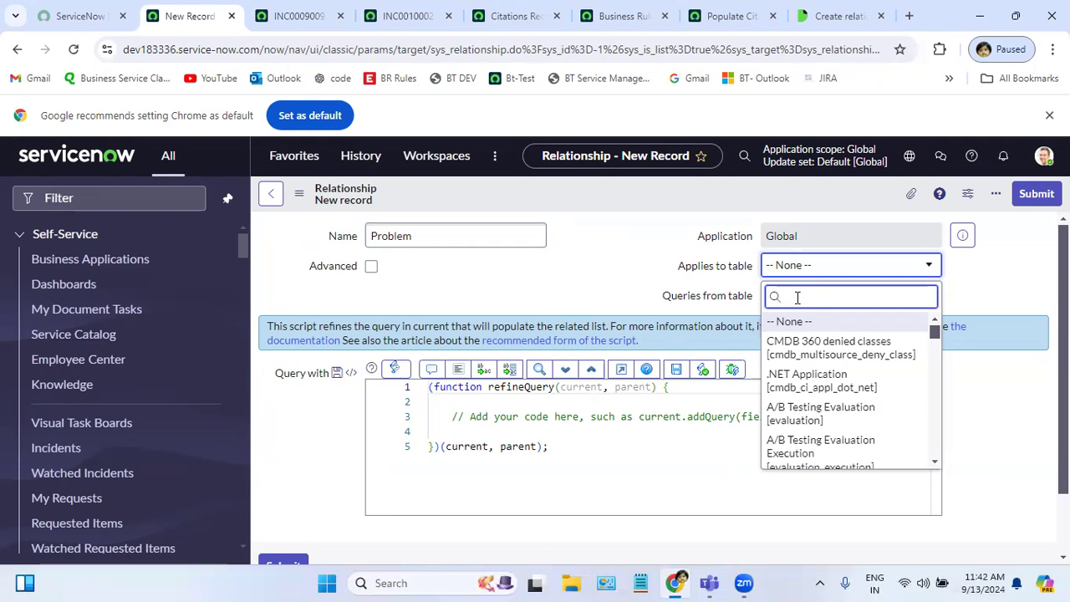
text(incident)
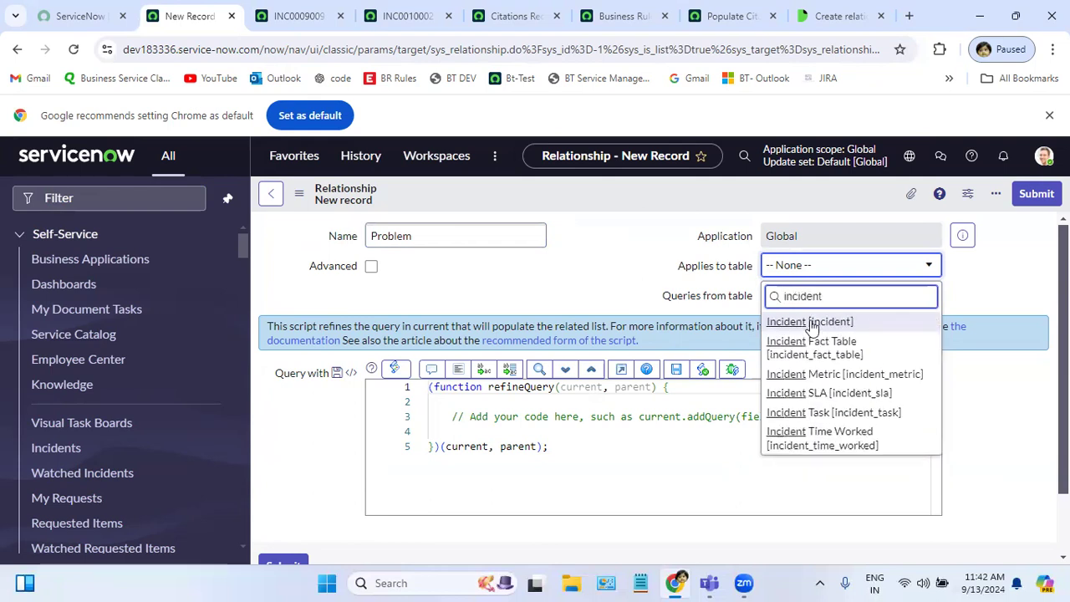
click(811, 325)
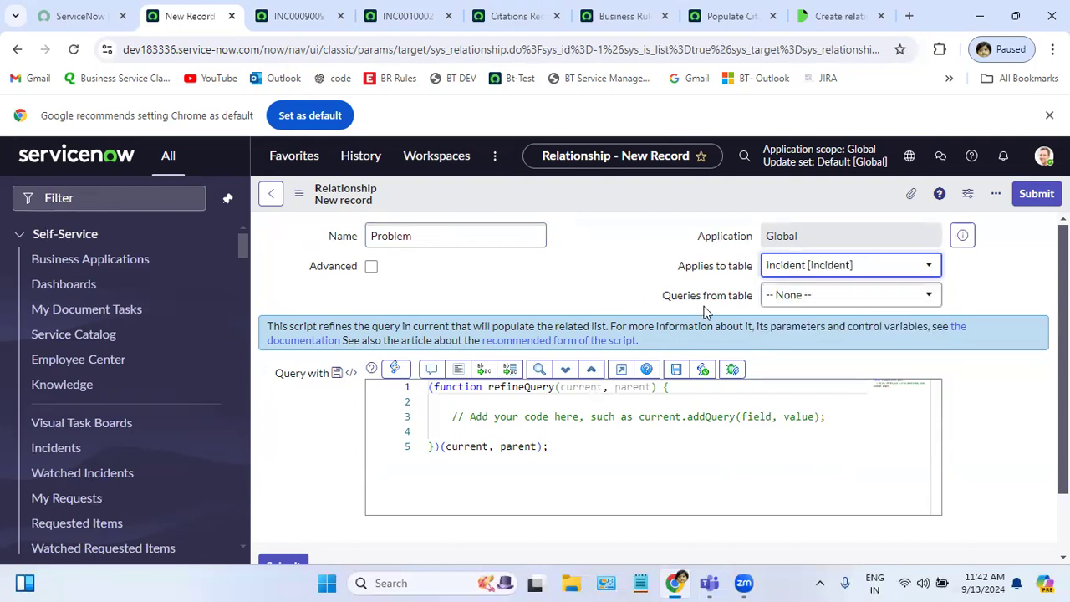
Set the relationship's Queries from table to Problem [problem] and save the record while keeping it open.
click(288, 15)
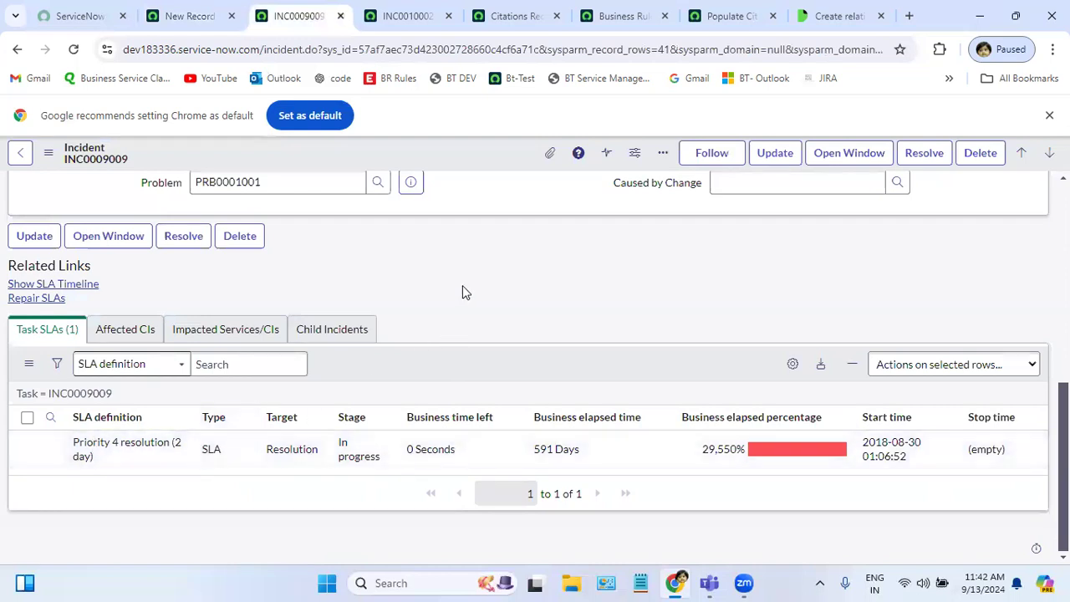
click(184, 15)
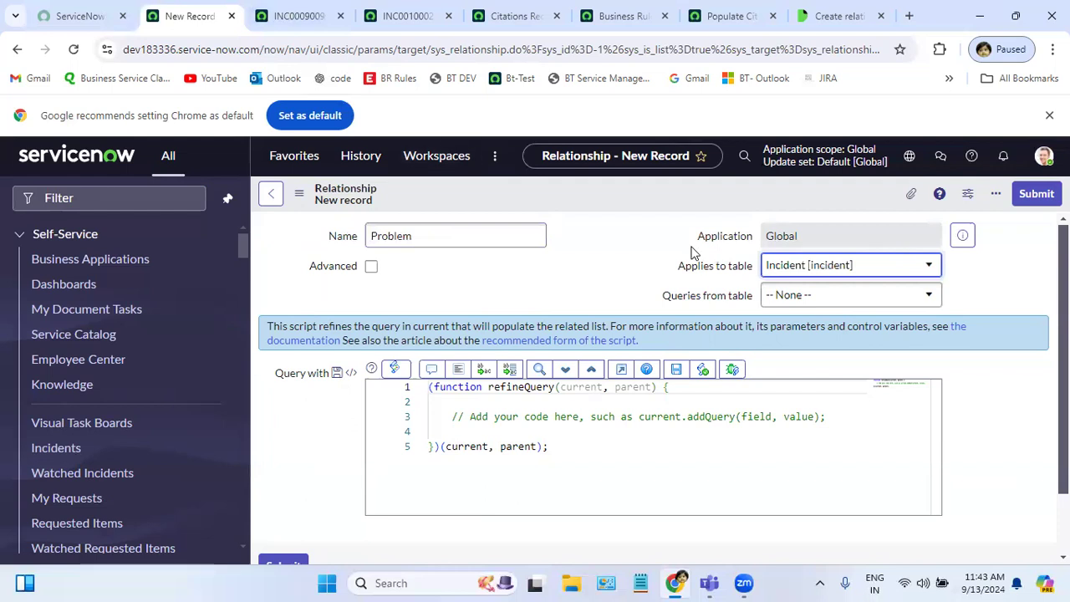
click(826, 301)
text(pro)
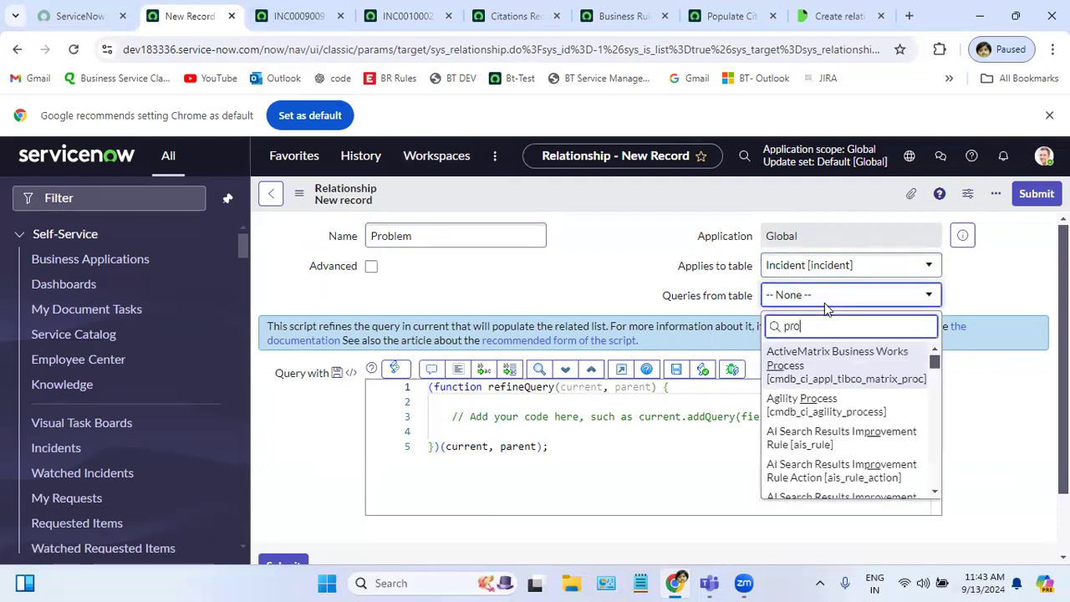
text(blem)
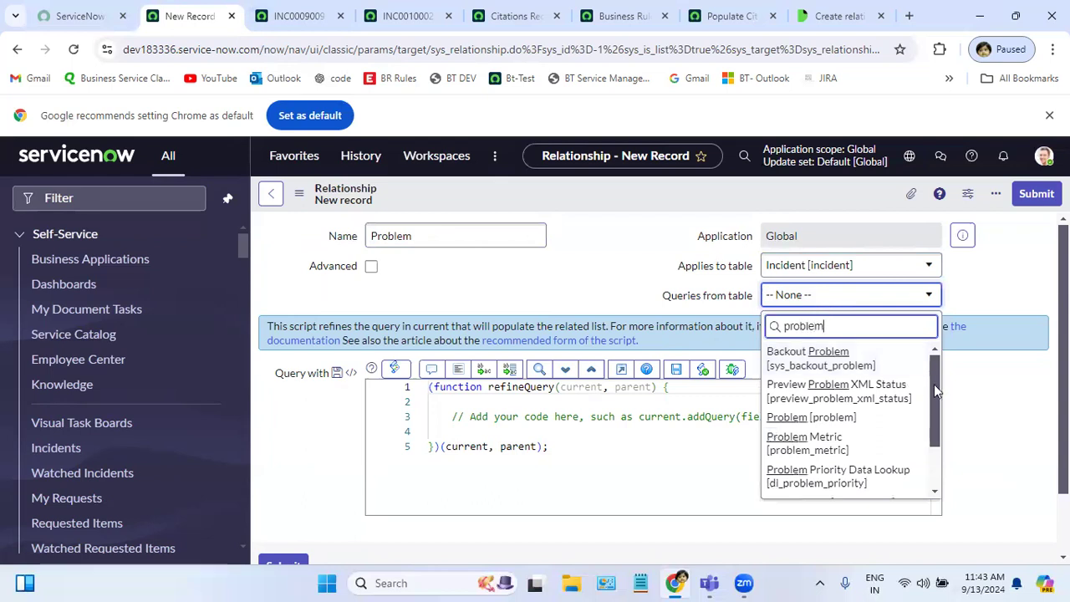
click(814, 420)
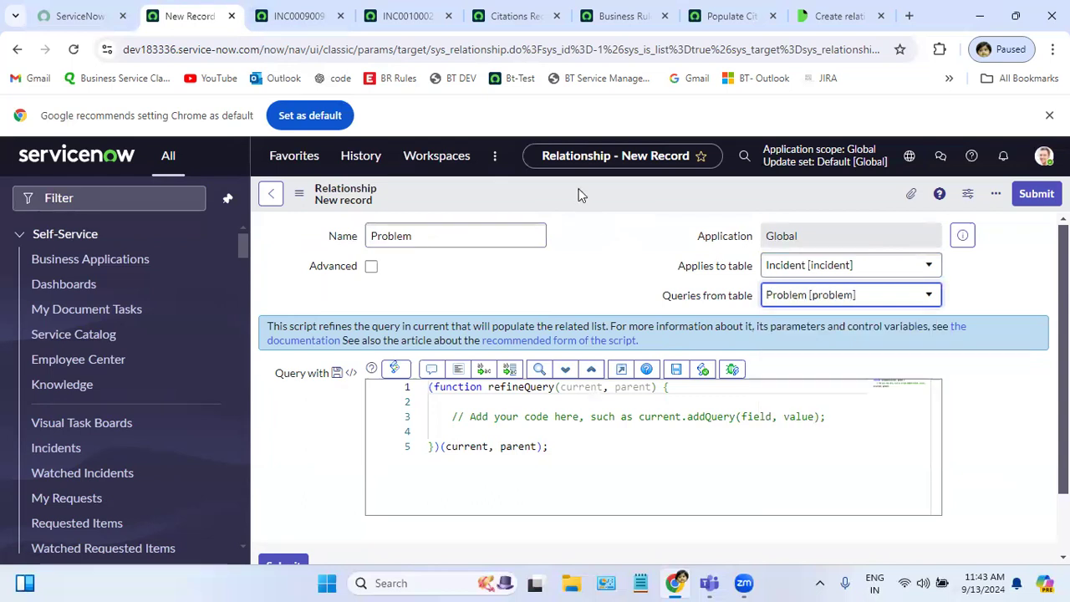
right_click(577, 194)
click(608, 202)
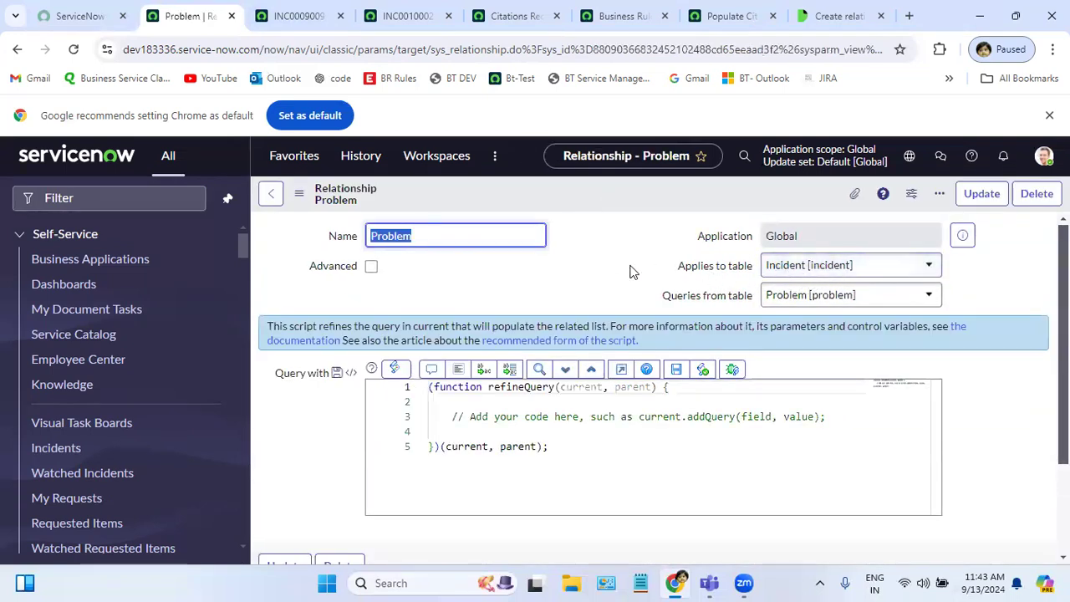
click(429, 237)
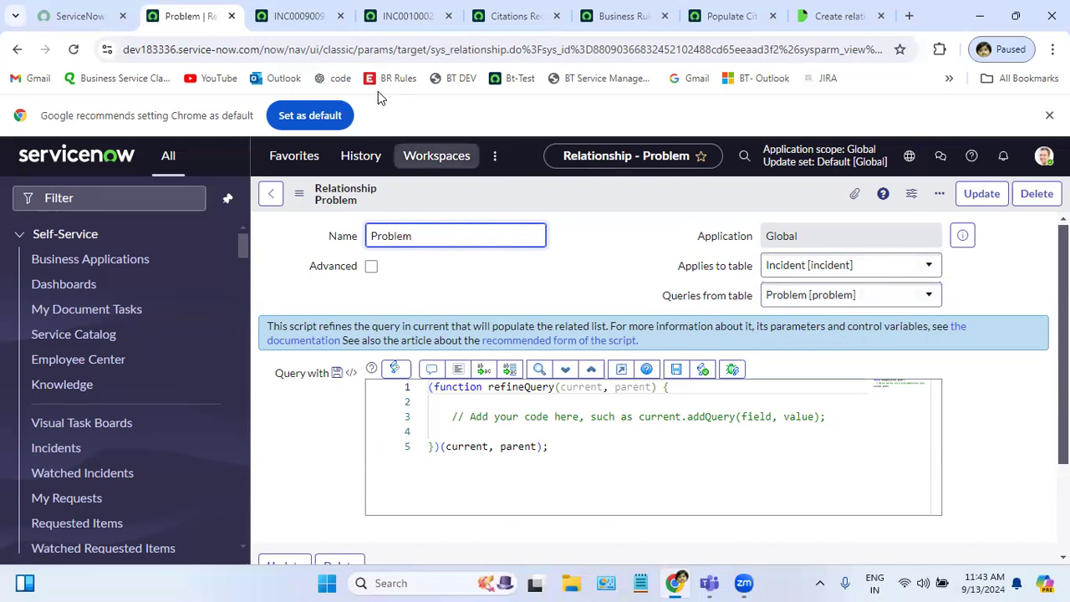
Return to incident INC0009009 and open the related lists configuration for the Incident form.
click(284, 17)
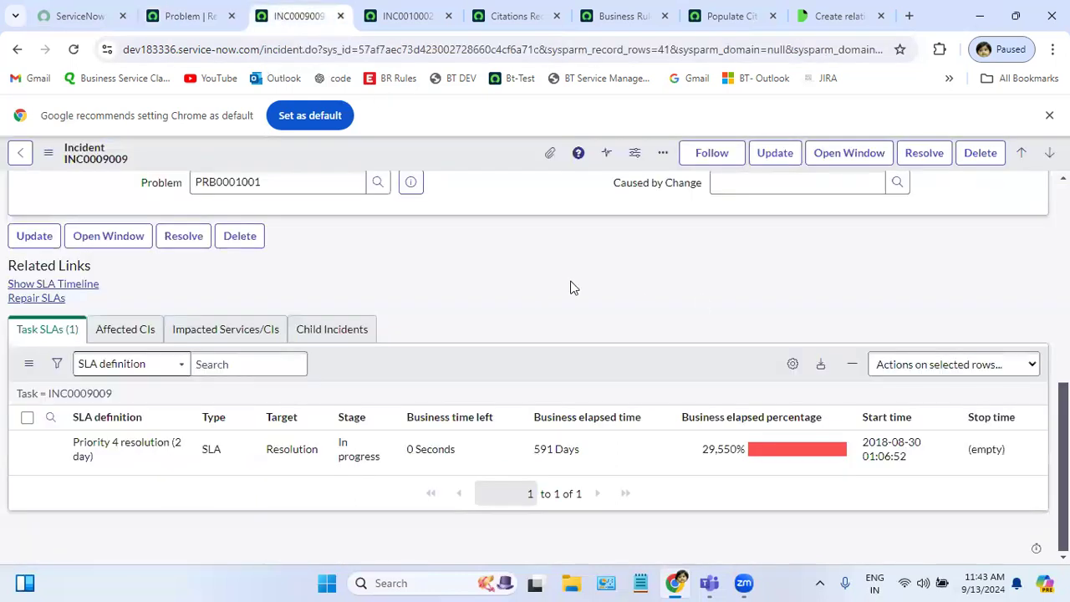
click(75, 53)
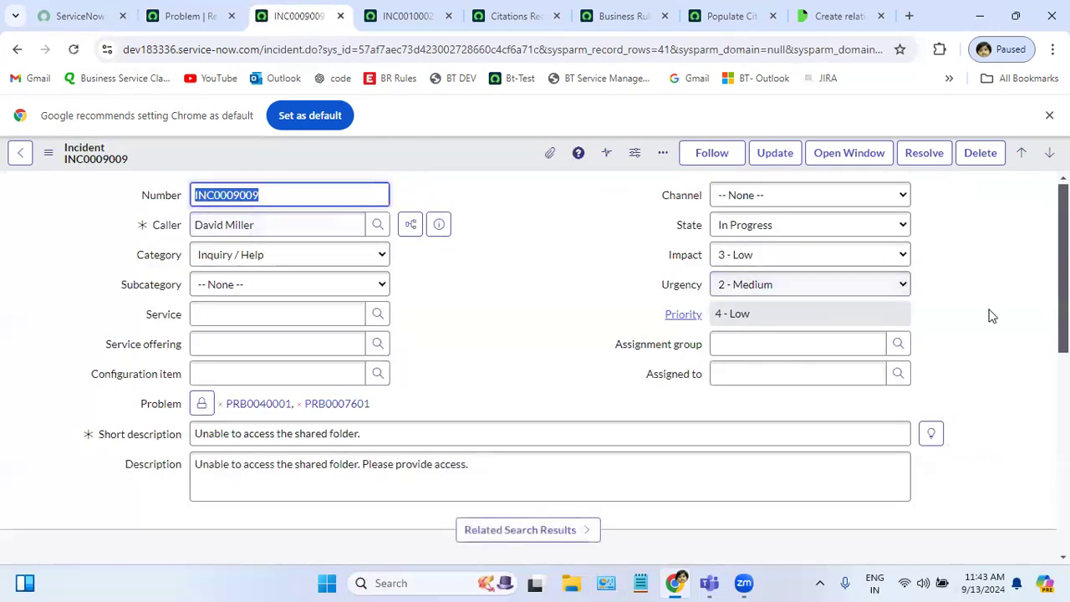
scroll(535, 368, down, 10)
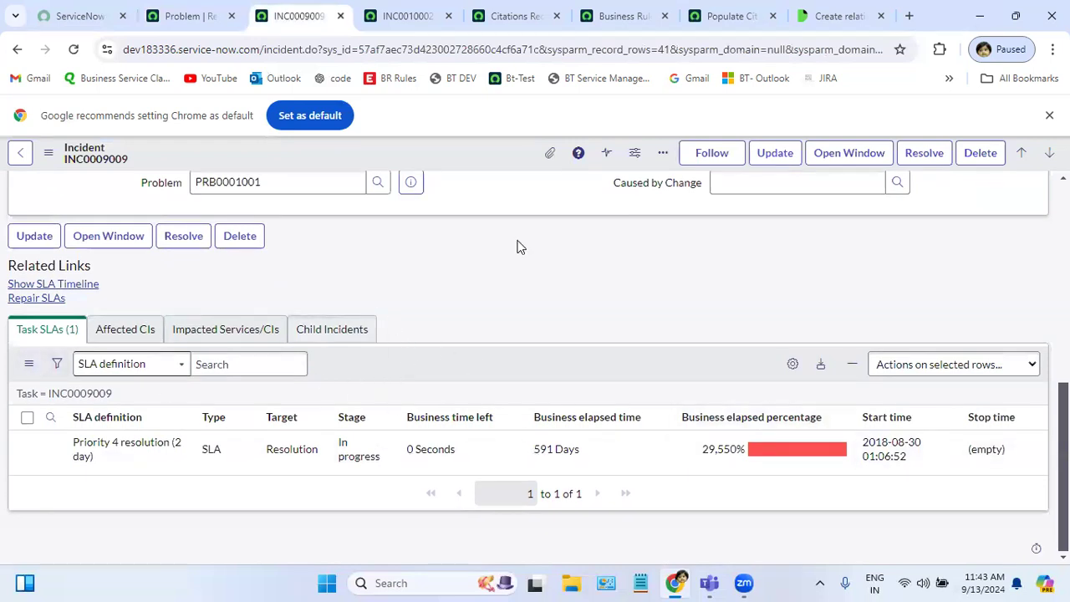
right_click(324, 165)
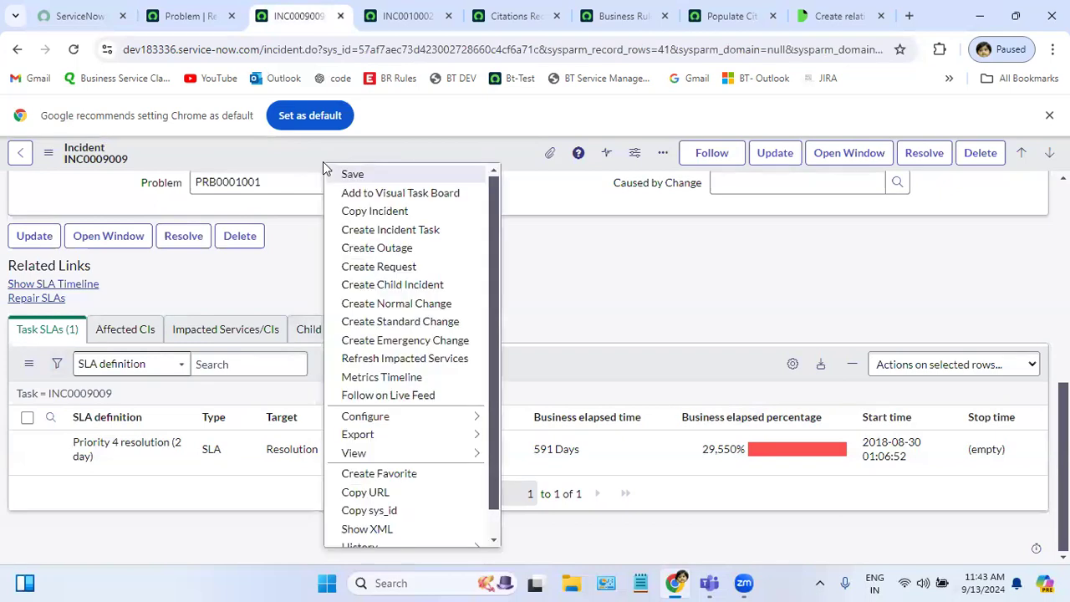
mouse_move(385, 418)
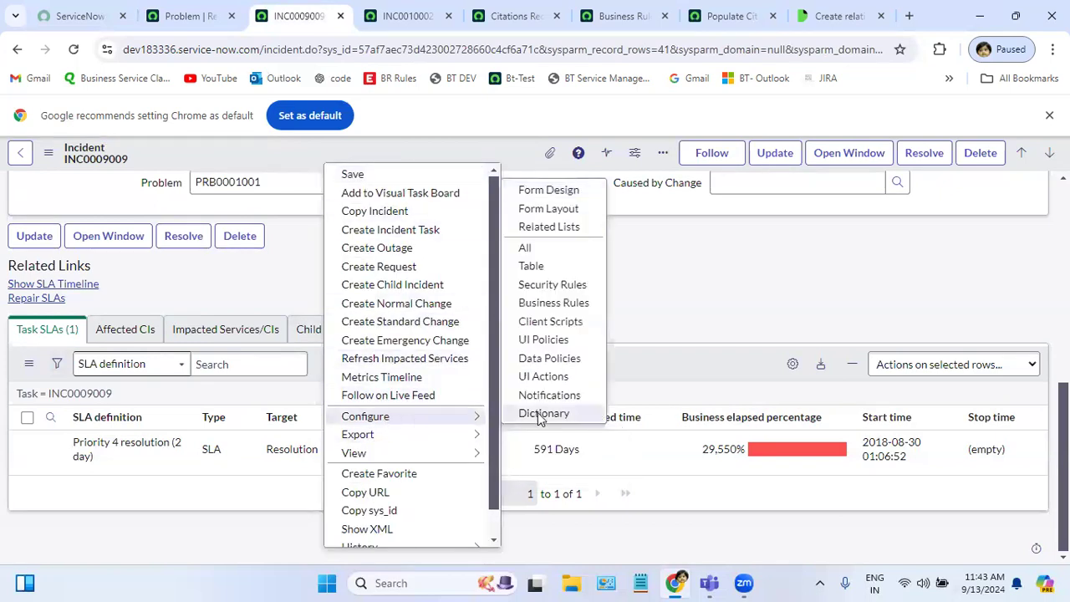
click(550, 228)
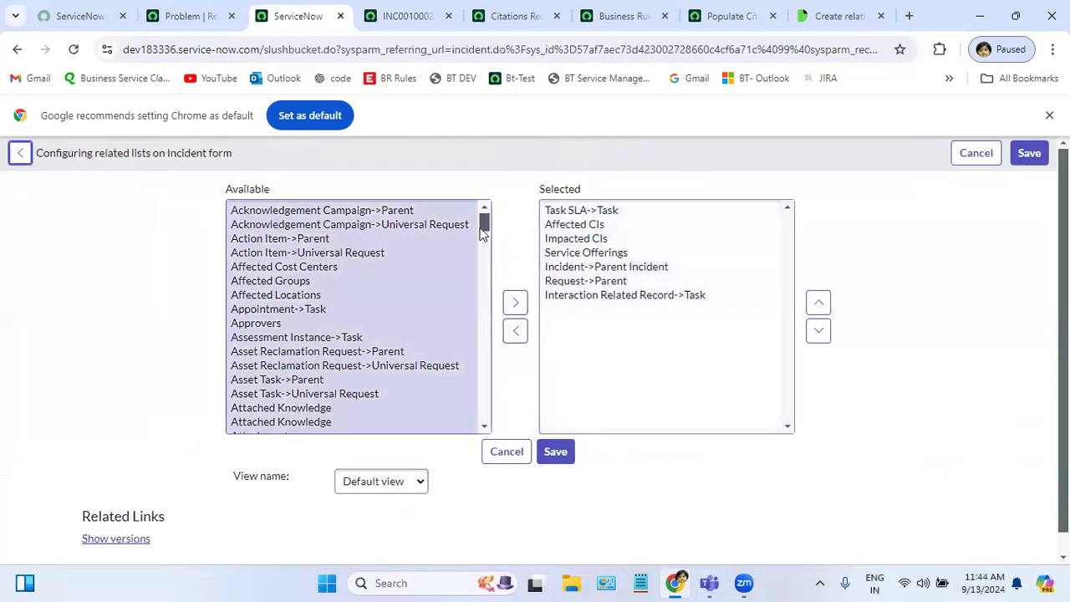
Find the Problem relationship among the available related lists and add it to the selected ones.
click(484, 225)
drag(484, 225, 484, 209)
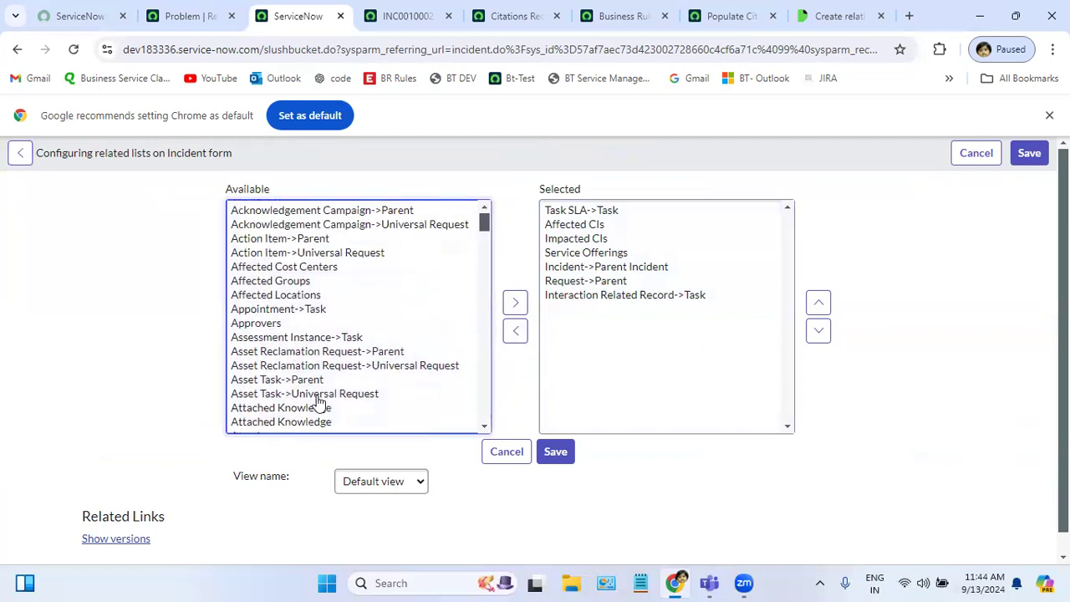
click(483, 427)
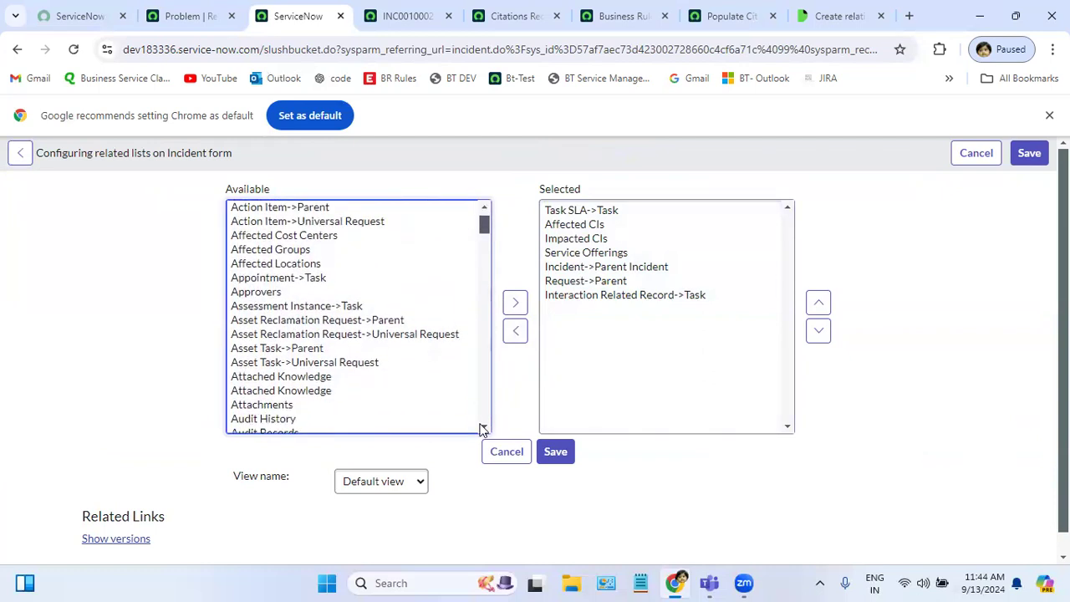
key(p)
key(p)
key(p)
key(p)
key(p)
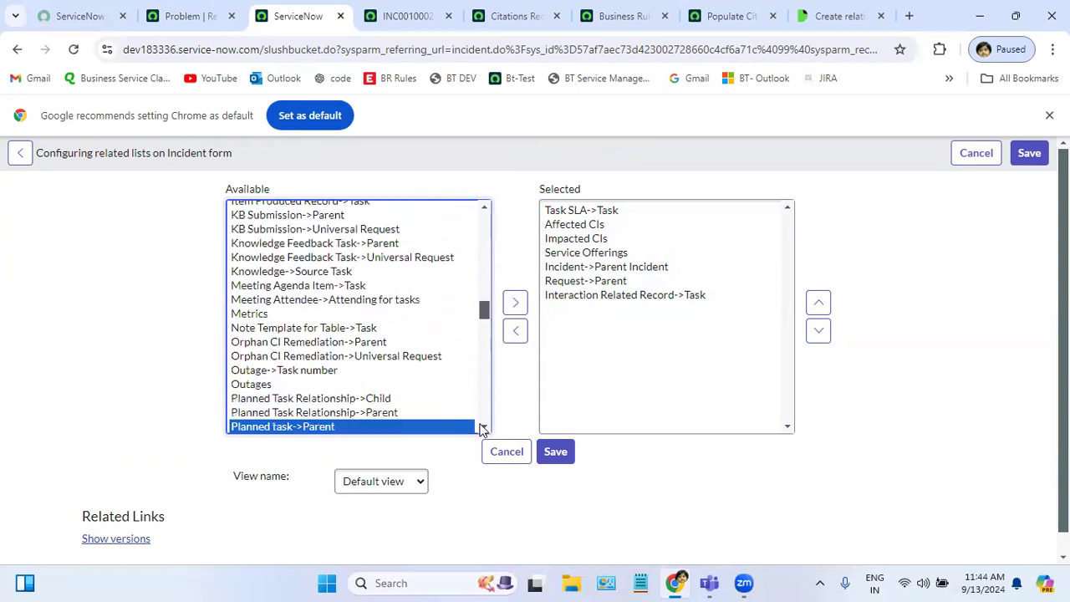
key(p)
key(p)
key(p)
key(p)
key(p)
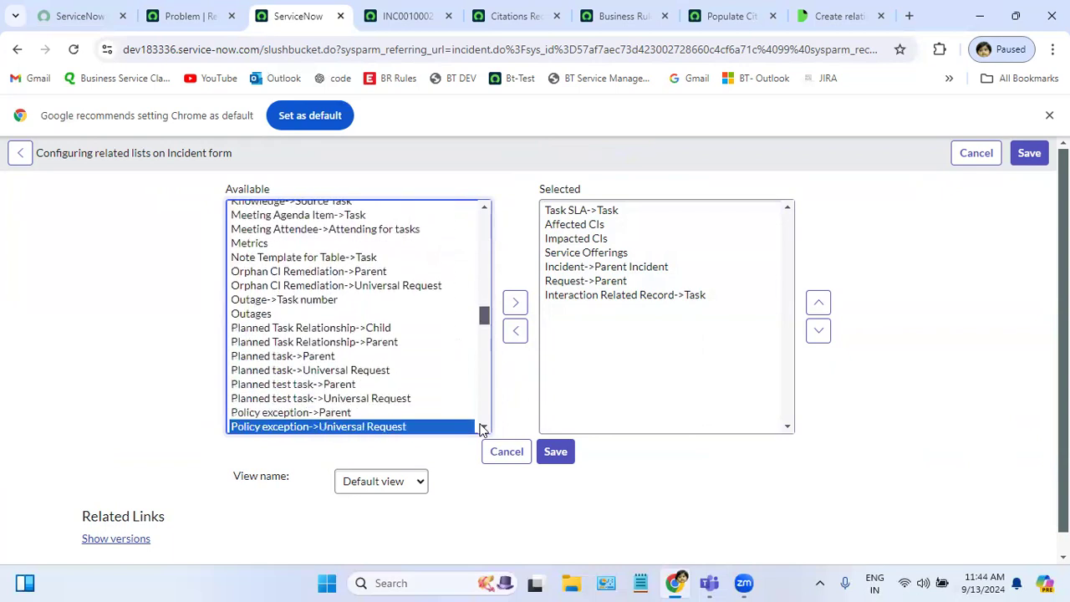
key(p)
key(p)
key(p)
key(p)
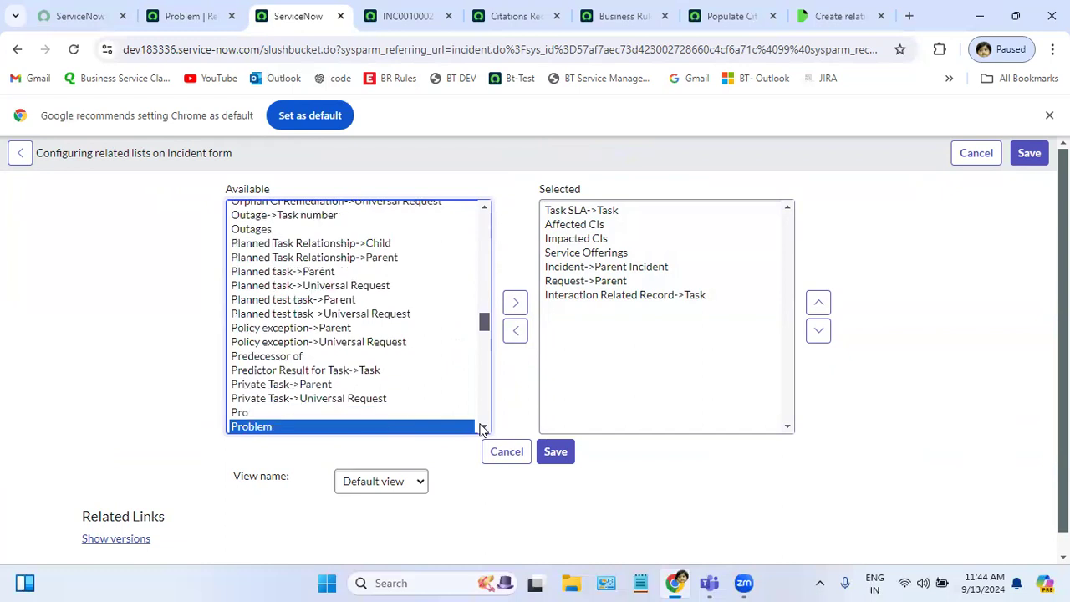
click(516, 302)
Move Problem up to sit between Impacted CIs and Service Offerings, and save the related lists configuration.
click(819, 304)
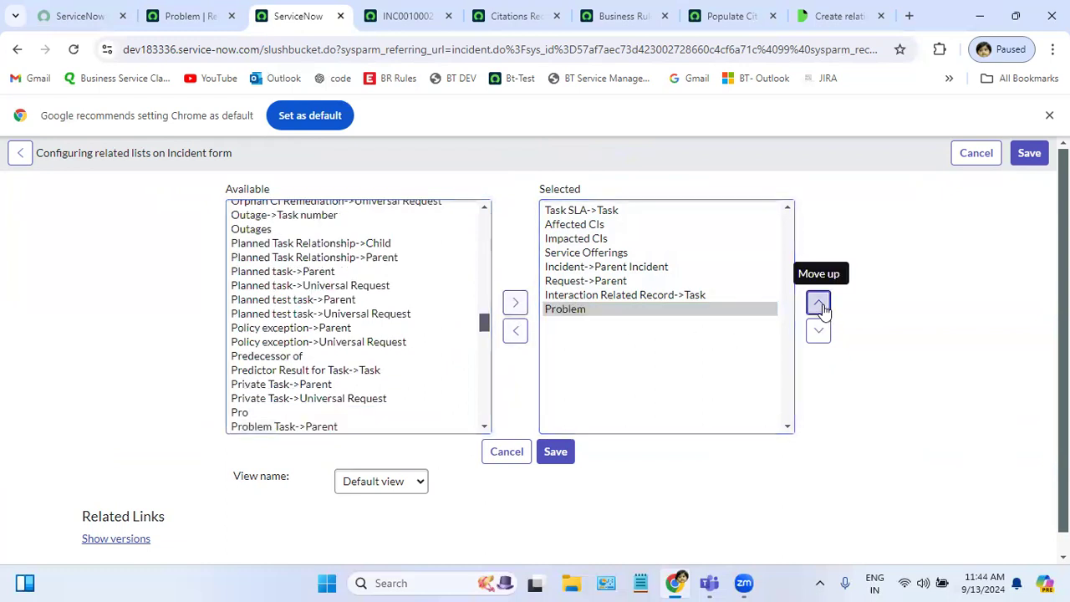
click(819, 304)
click(819, 304)
click(819, 304)
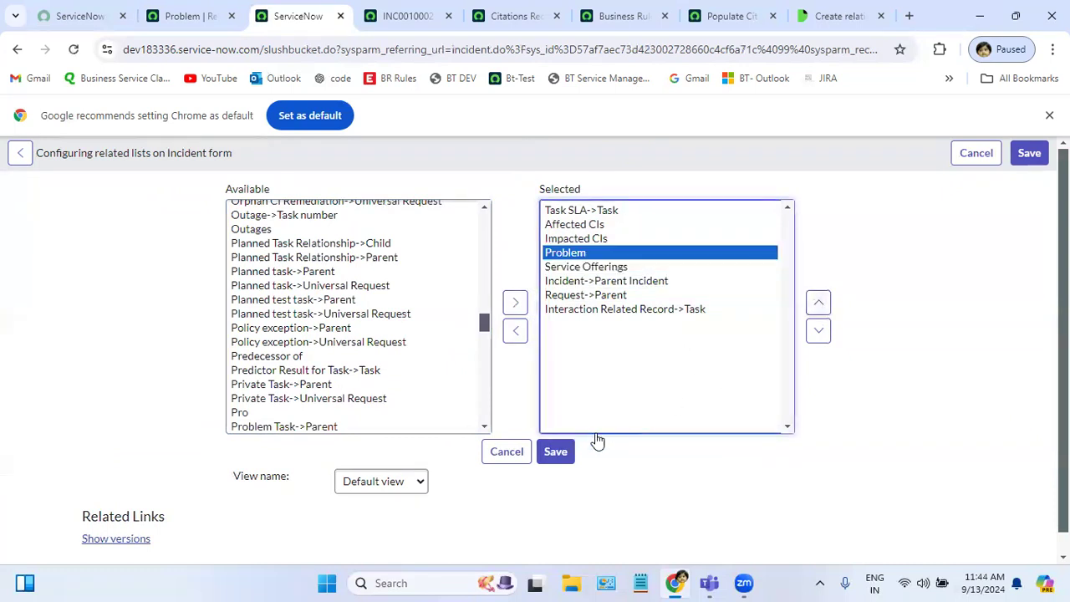
click(561, 452)
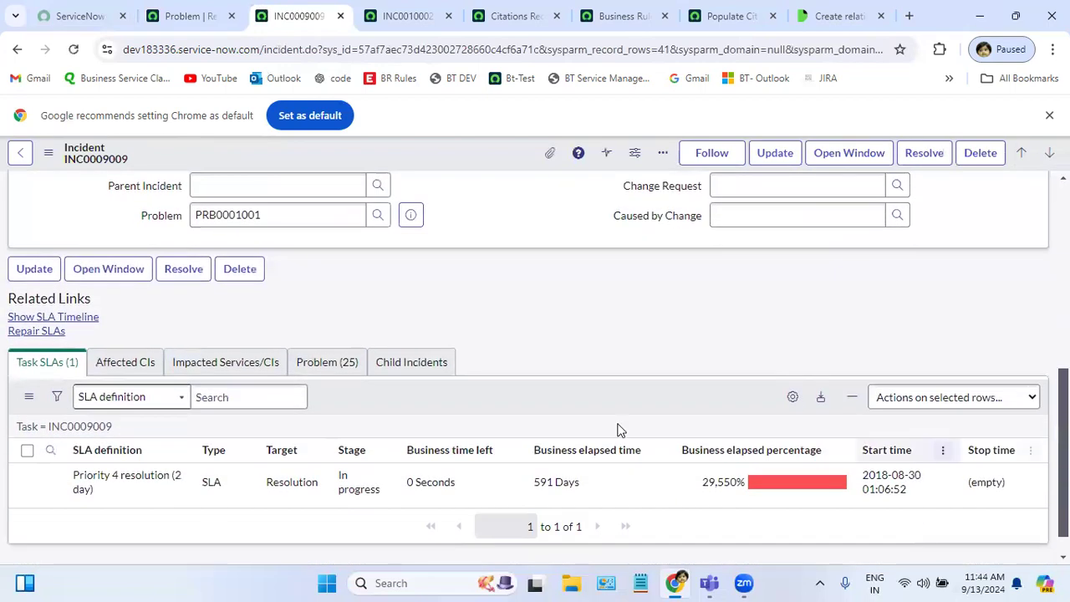
Compare the incident's Problem related list with the full list of problem records, opened separately.
click(329, 368)
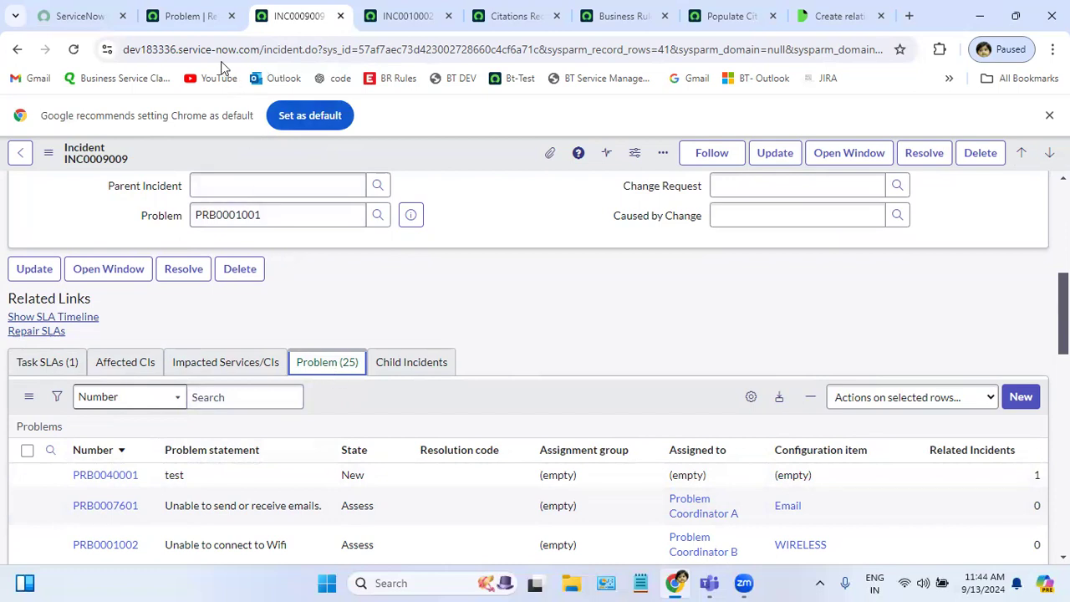
click(192, 16)
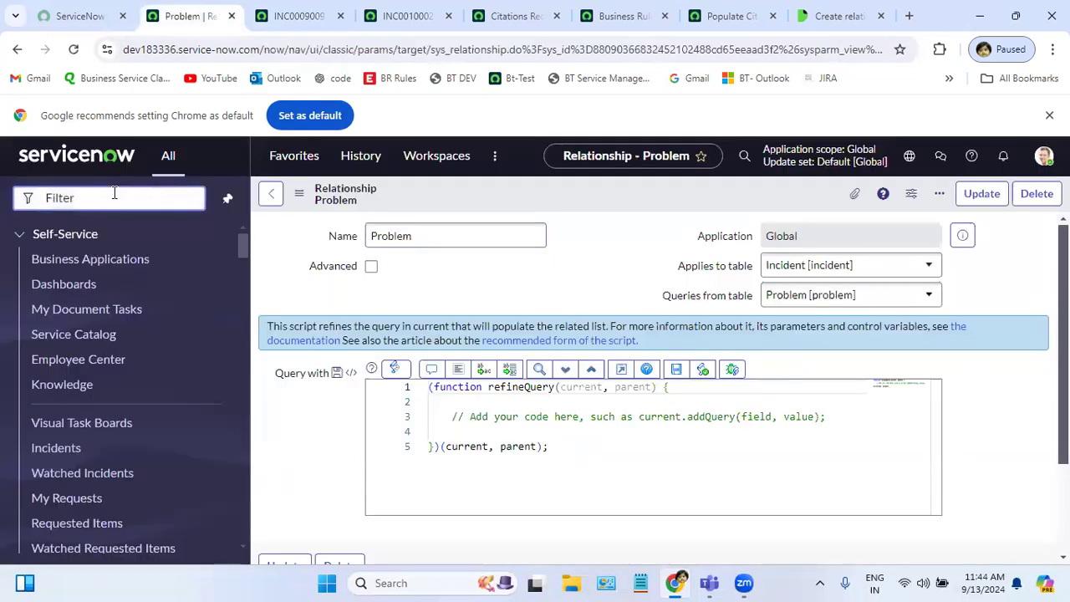
text(probl)
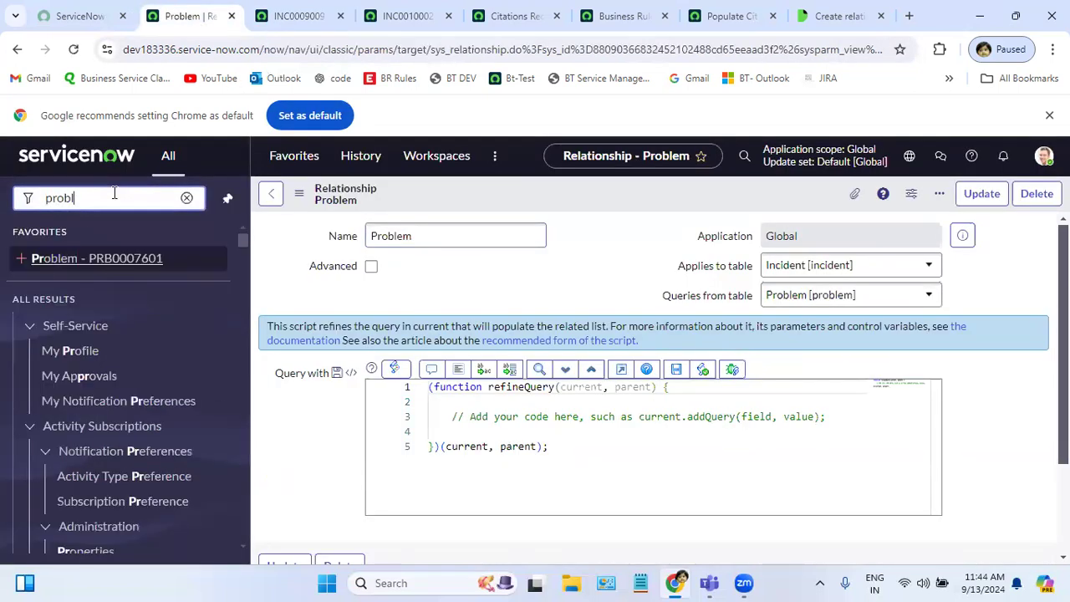
text(em)
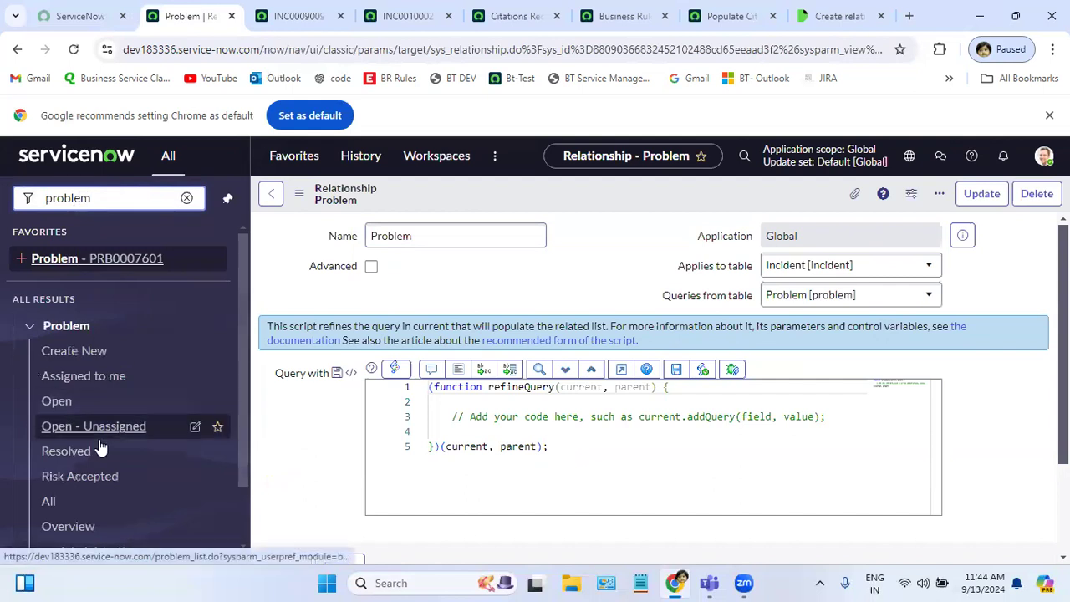
middle_click(49, 502)
click(261, 21)
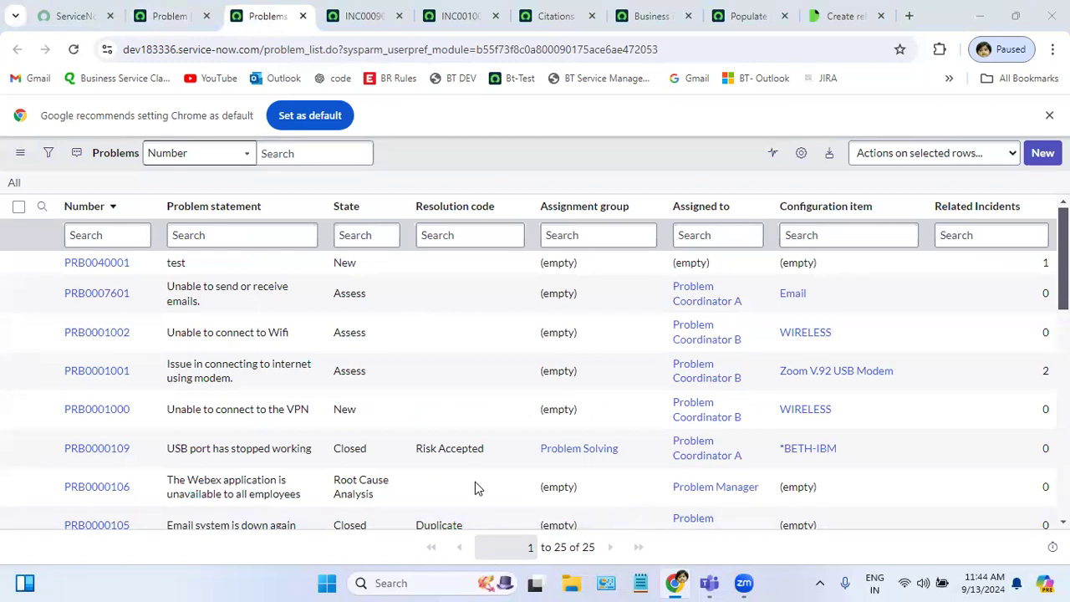
click(355, 21)
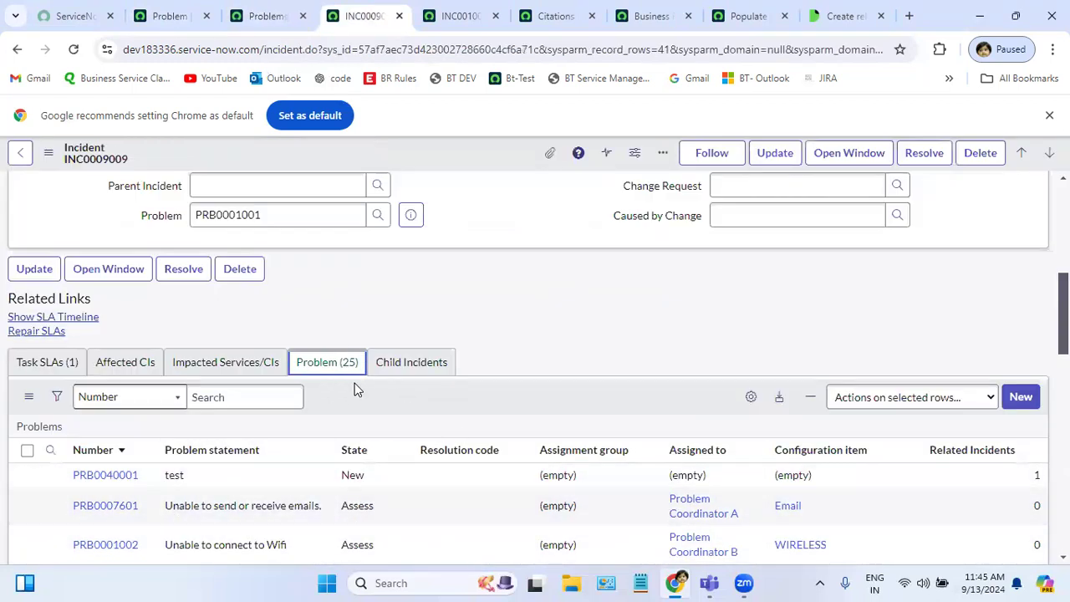
Examine the Problem fields of incident INC0009009 in the main form and in its Related Records section.
click(450, 301)
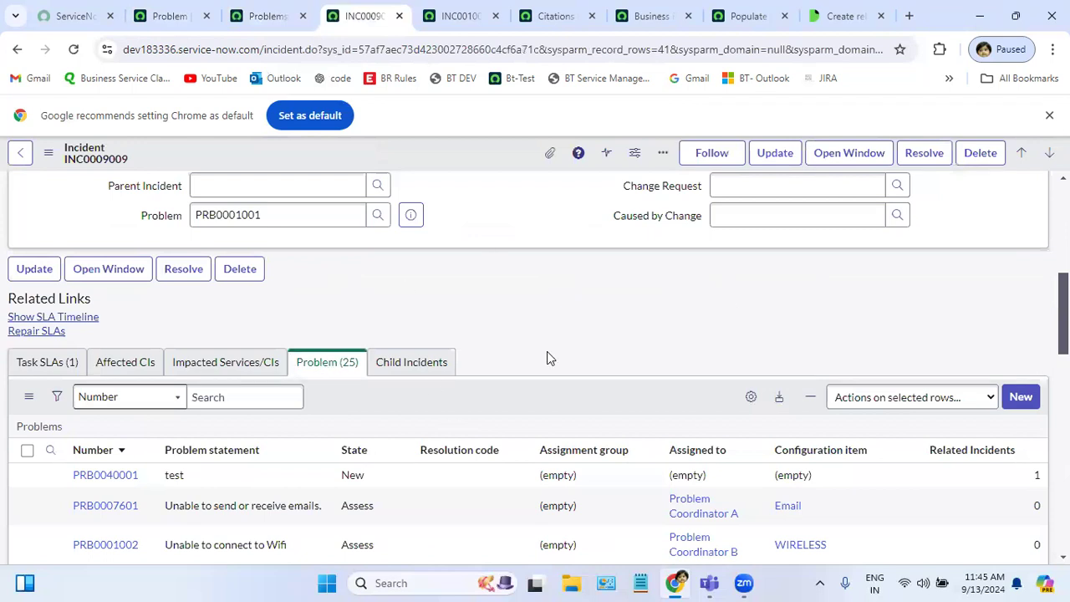
scroll(859, 194, up, 10)
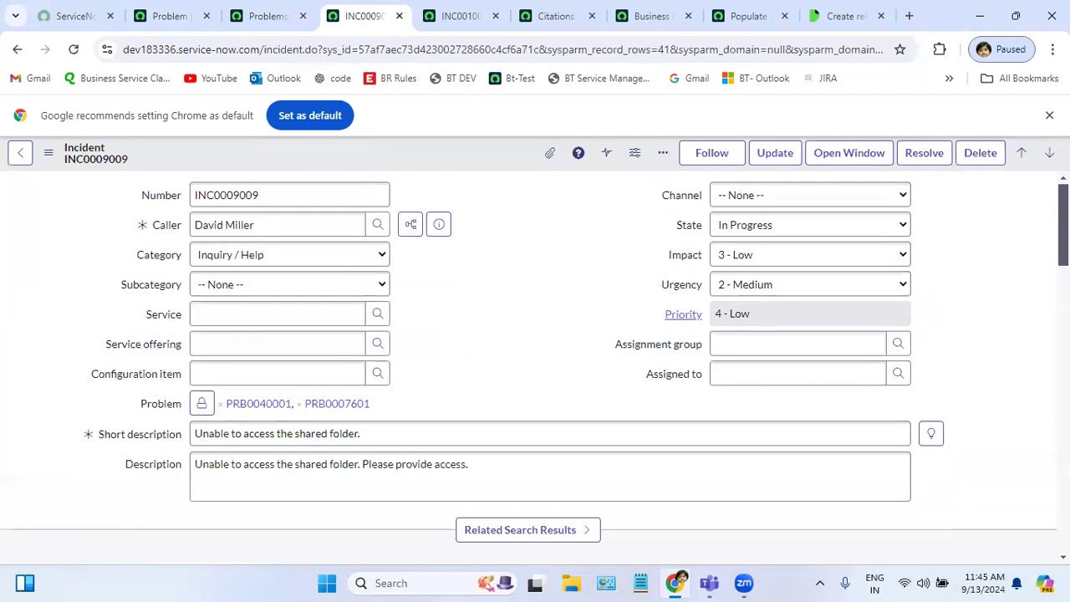
click(785, 286)
scroll(375, 306, down, 4)
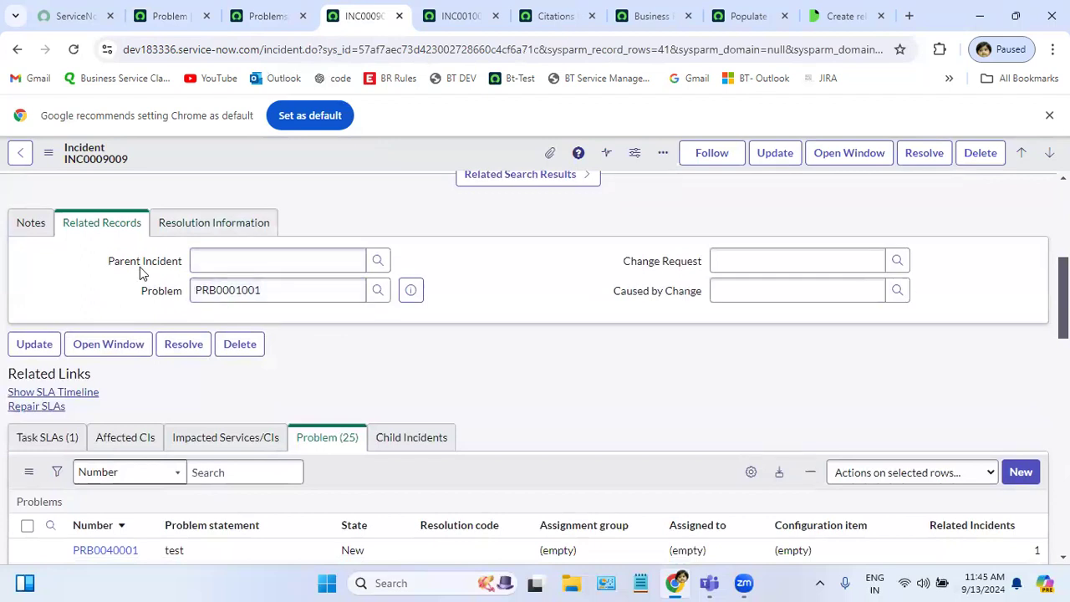
double_click(260, 290)
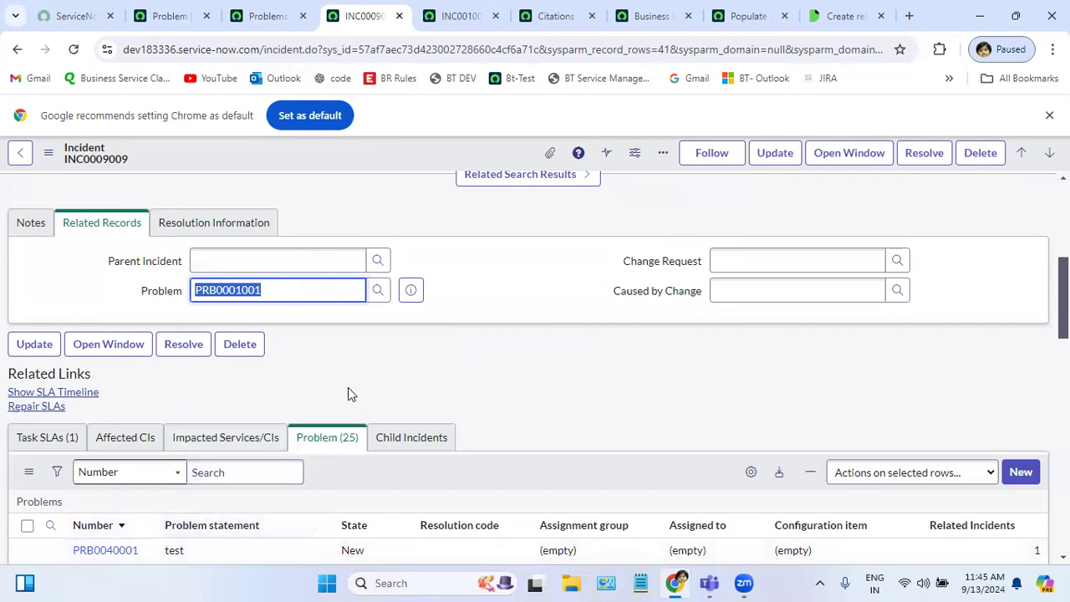
click(535, 276)
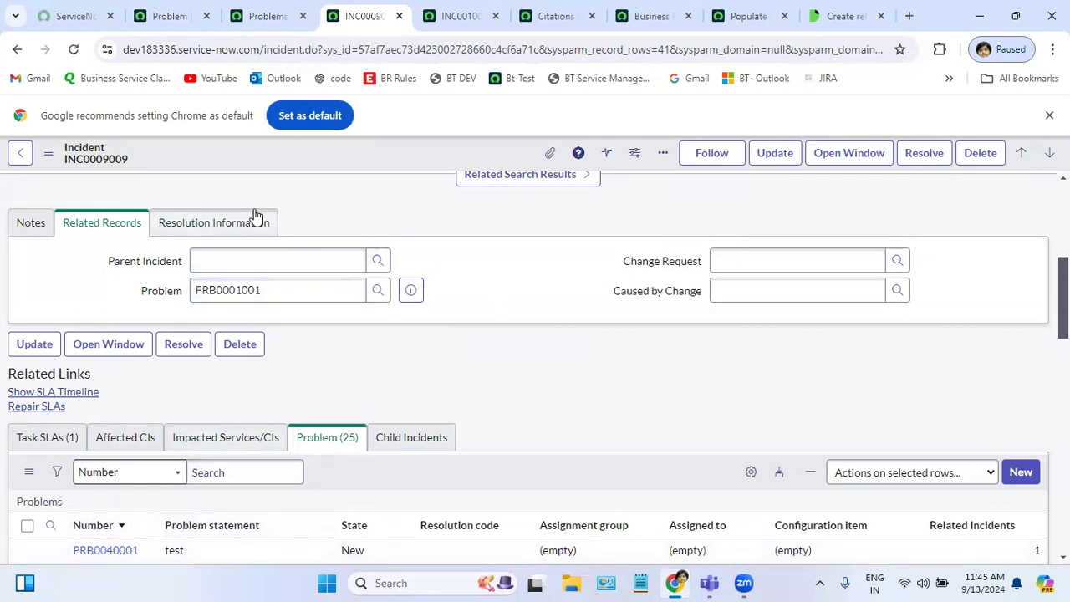
Return to the Problem relationship record and delete the placeholder comment from its Query with script.
click(266, 17)
click(167, 20)
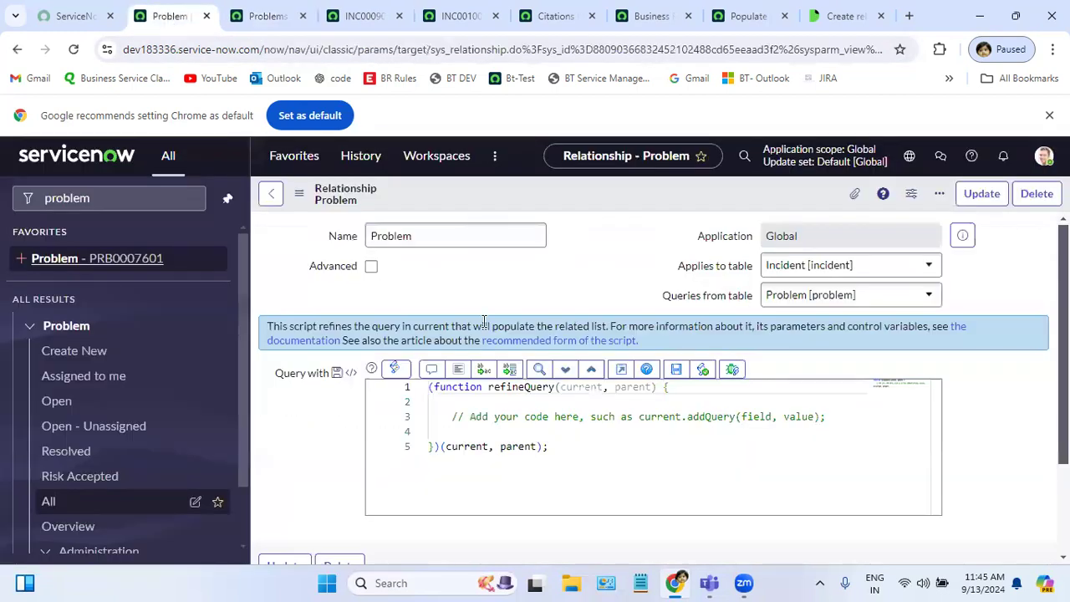
drag(452, 418, 827, 419)
key(BackSpace)
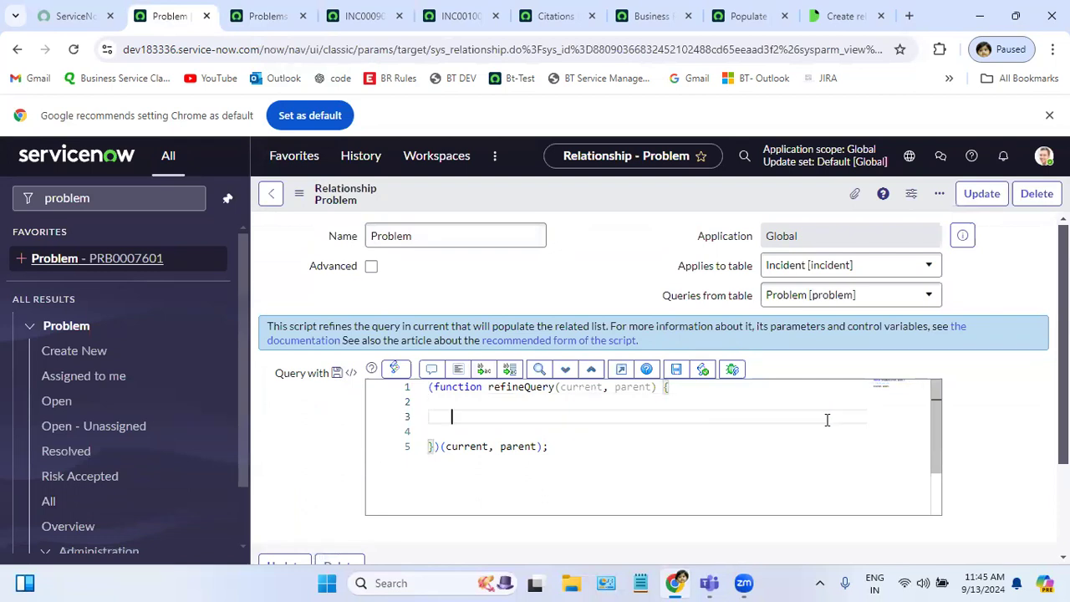
Begin a current.addQuery call in the Query with script, with 'sys_id' as the field and parent. starting the second argument.
text(curre)
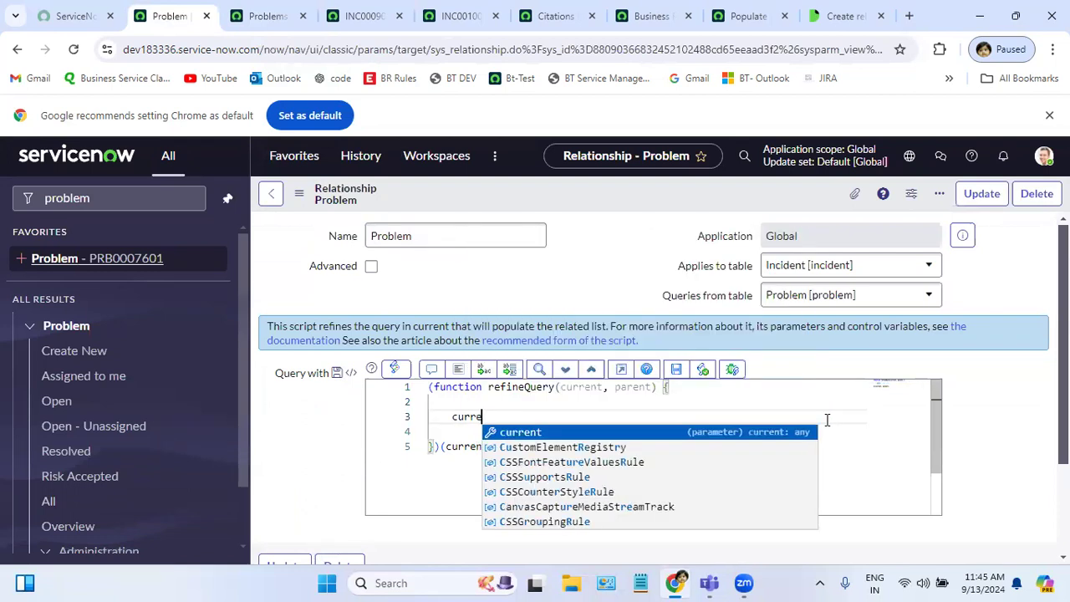
text(nt.add)
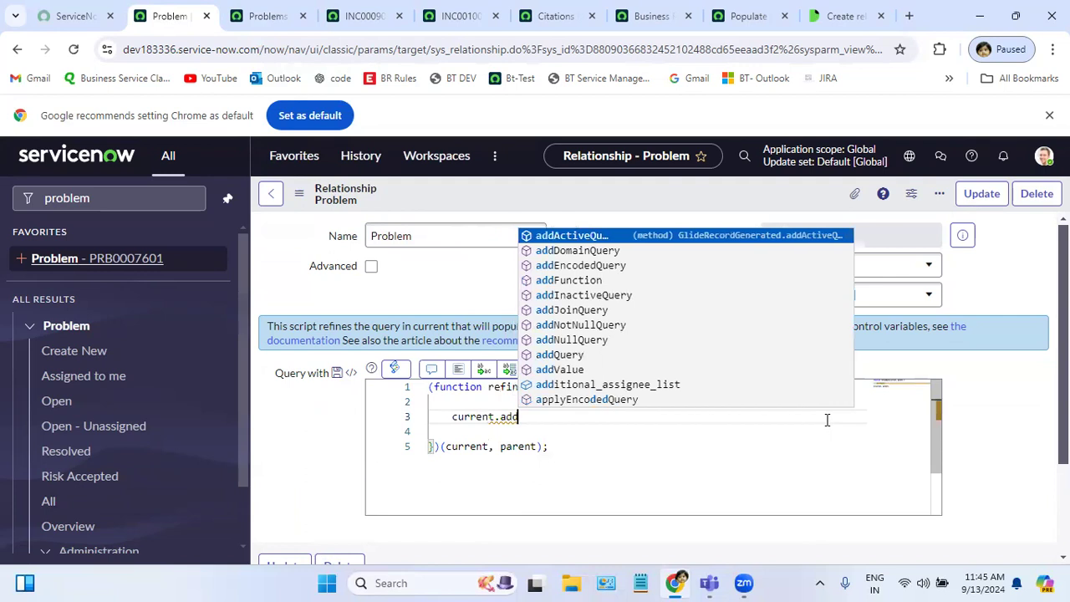
text(query)
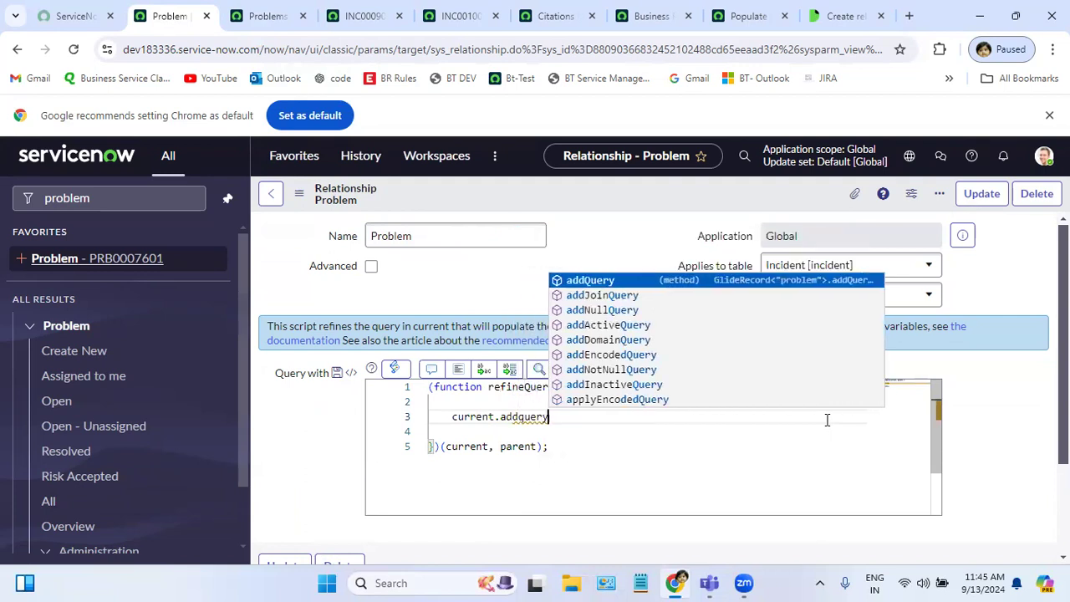
click(602, 281)
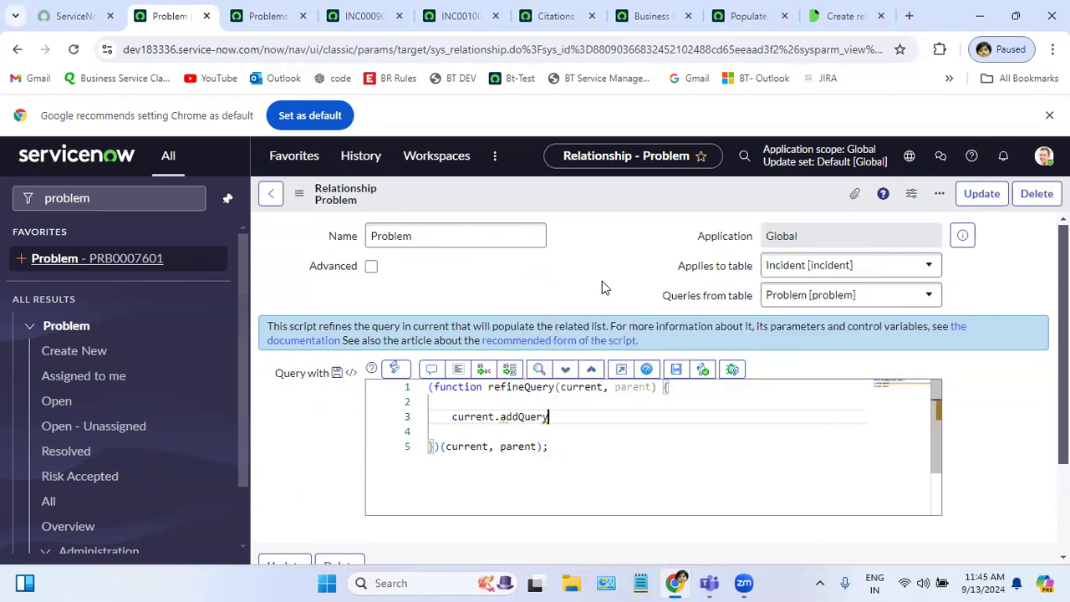
text(()
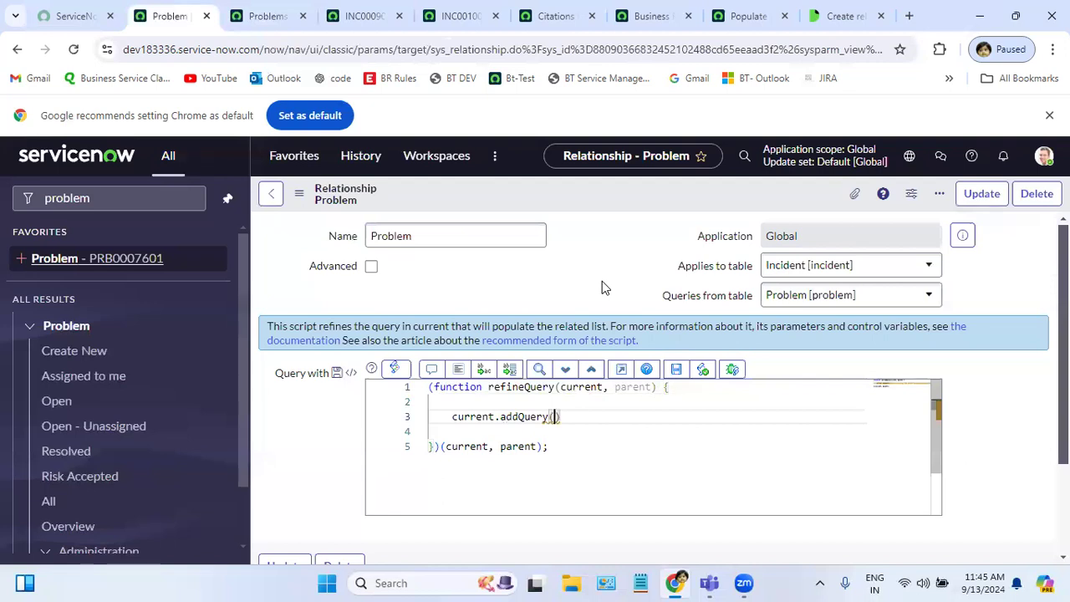
text('sys)
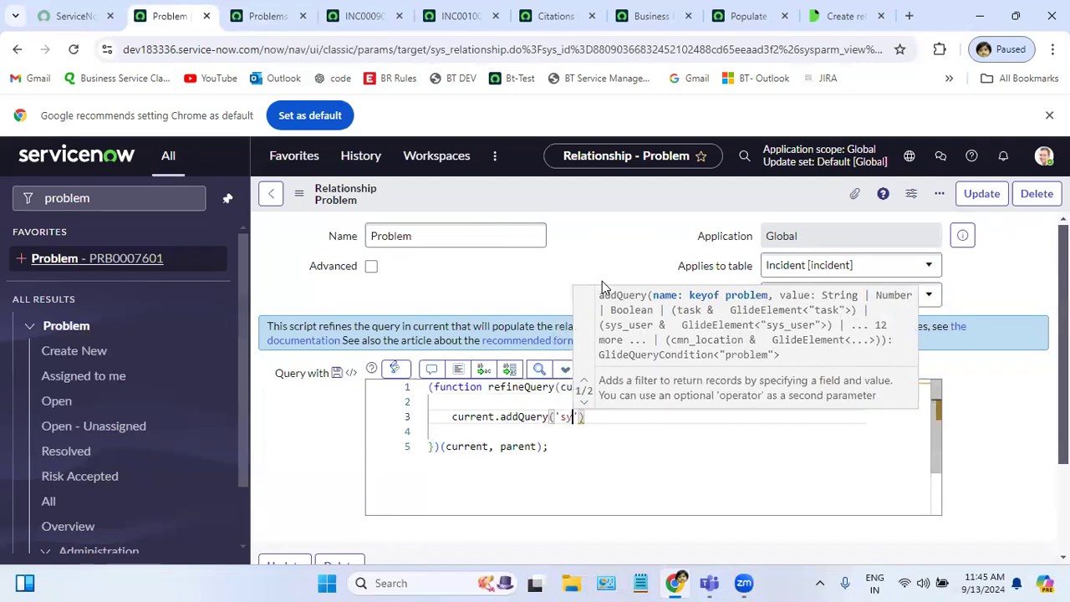
text(_id)
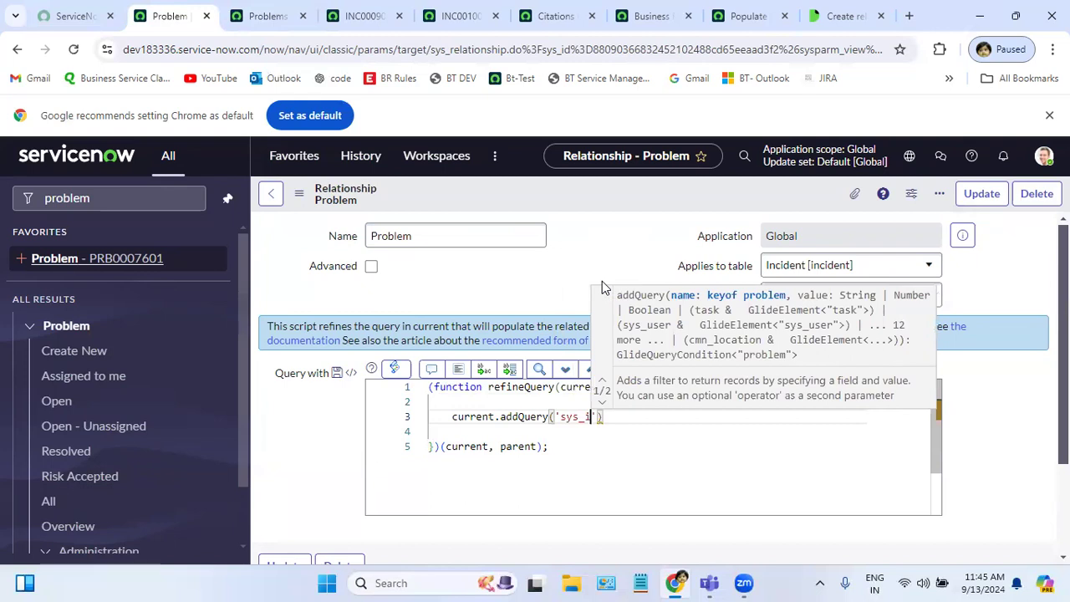
text(')
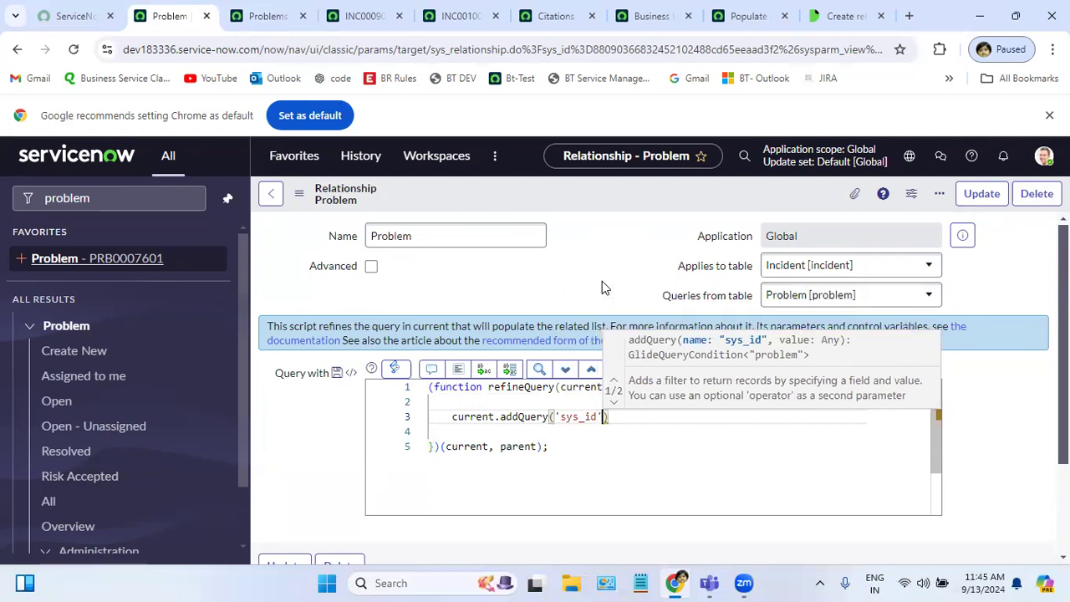
text(,paren)
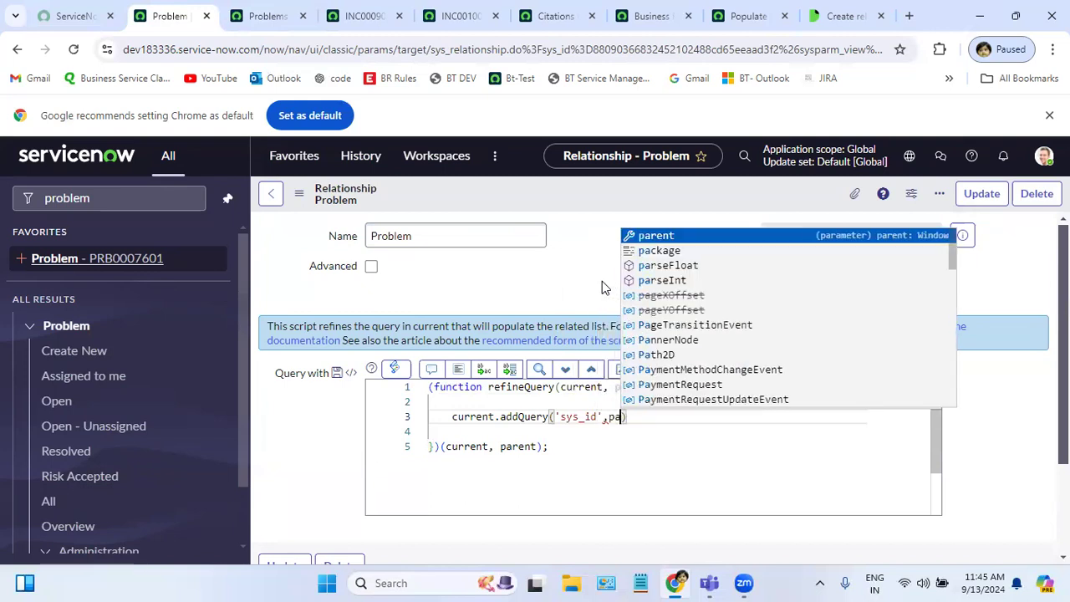
text(t,)
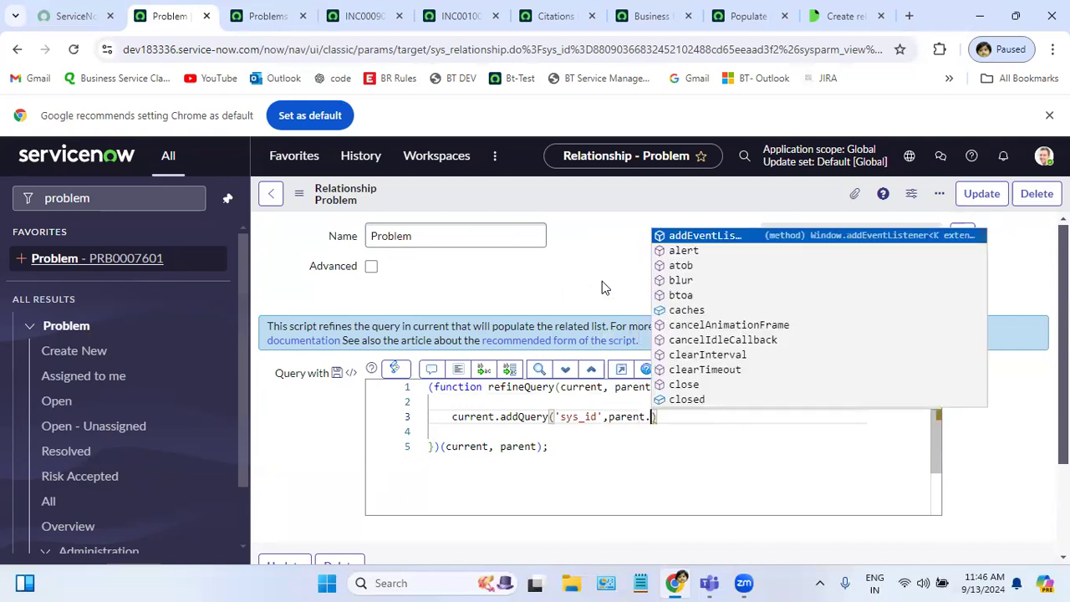
Look up the dictionary info of the Problem field on incident INC0009009 and select its field name.
click(342, 16)
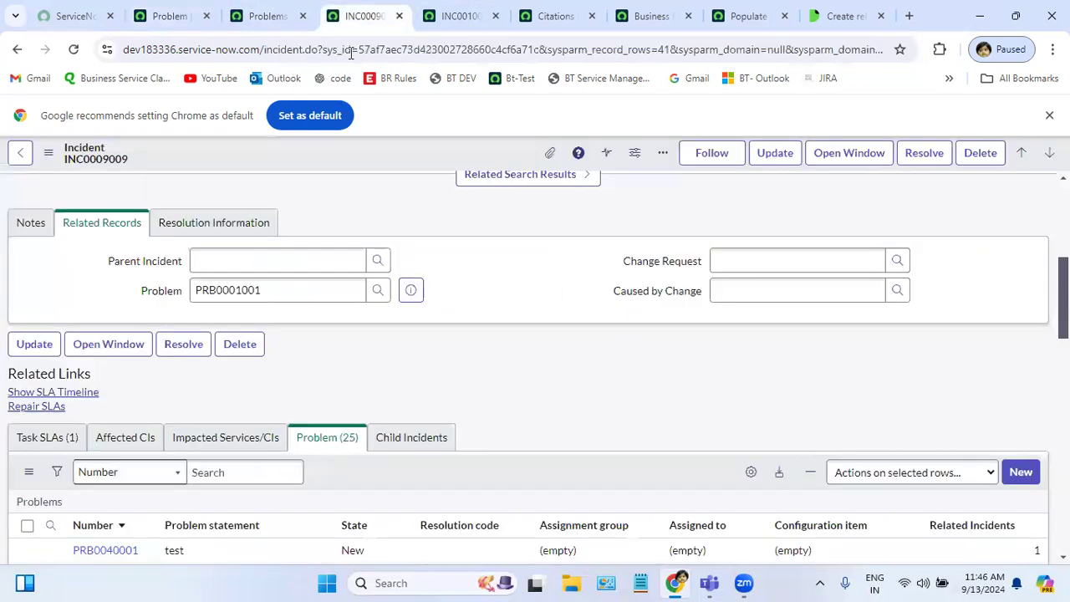
click(156, 297)
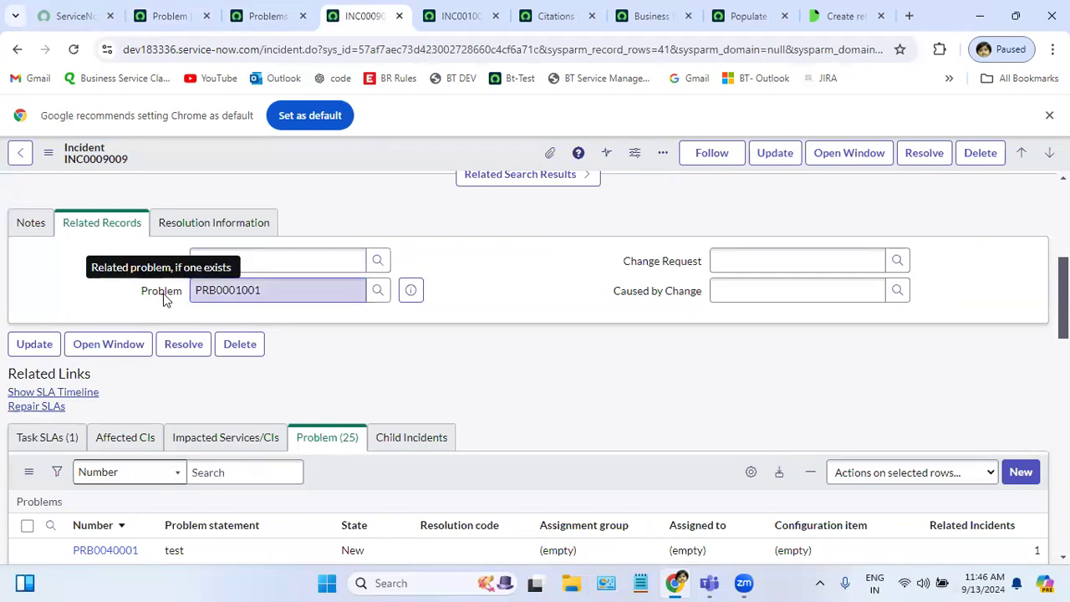
right_click(163, 298)
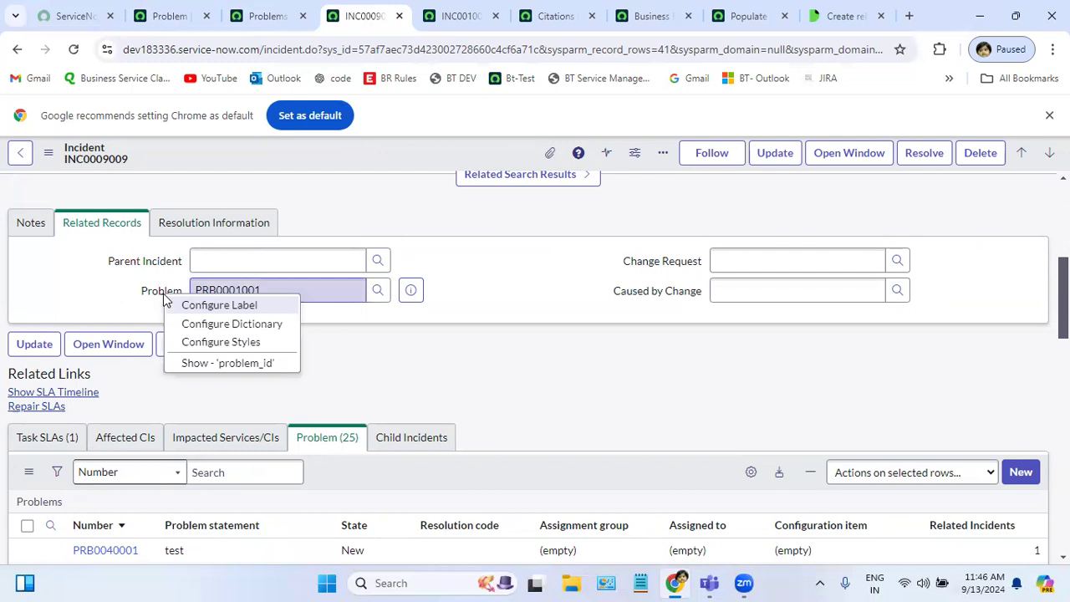
click(244, 364)
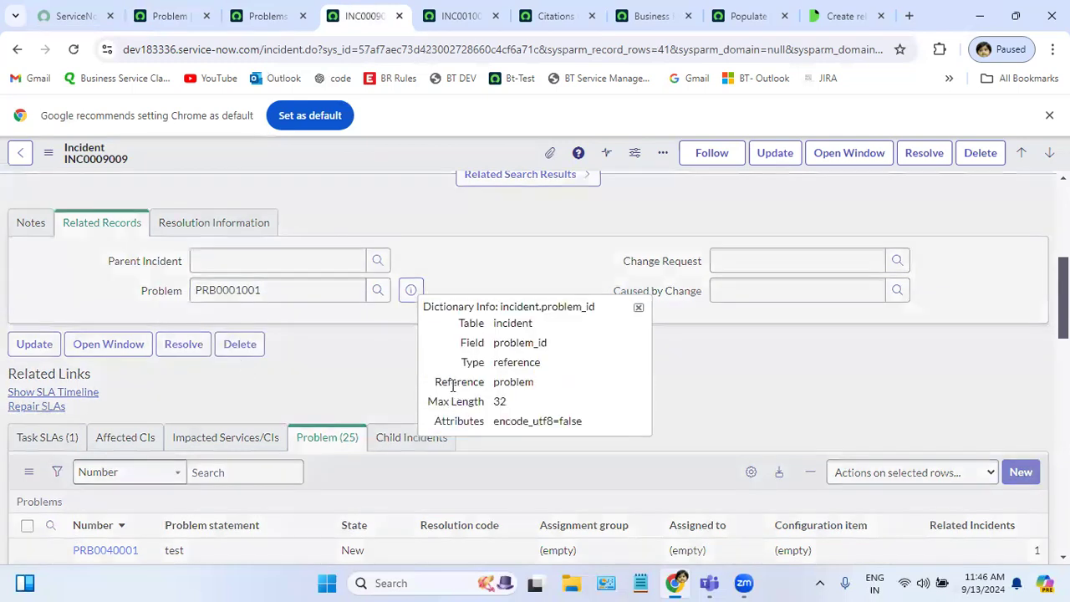
double_click(508, 339)
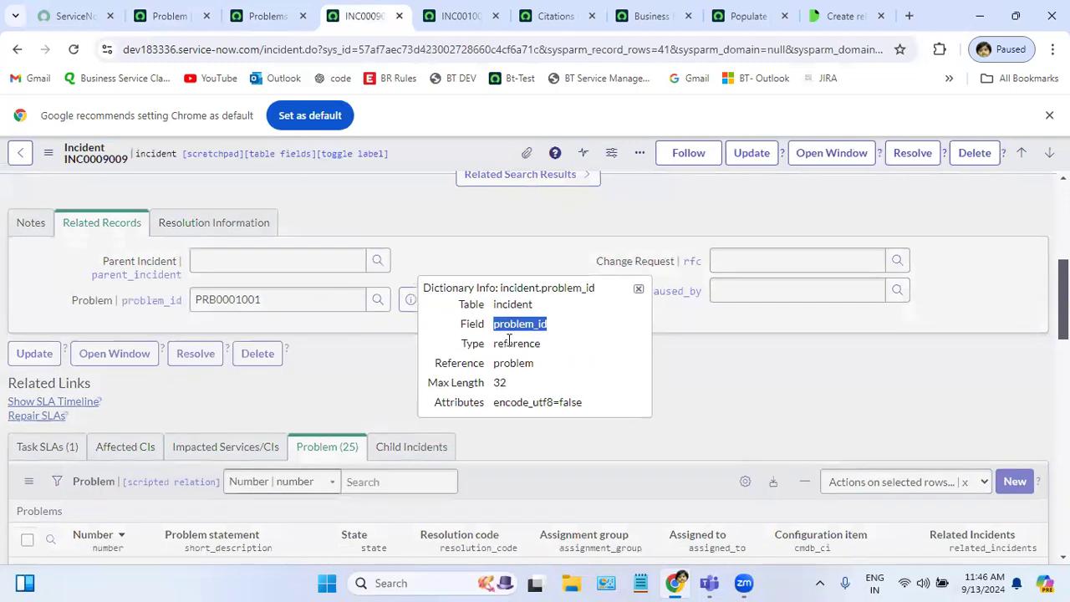
Complete the relationship's query line as current.addQuery('sys_id',parent.problem_id); and save the record.
click(165, 15)
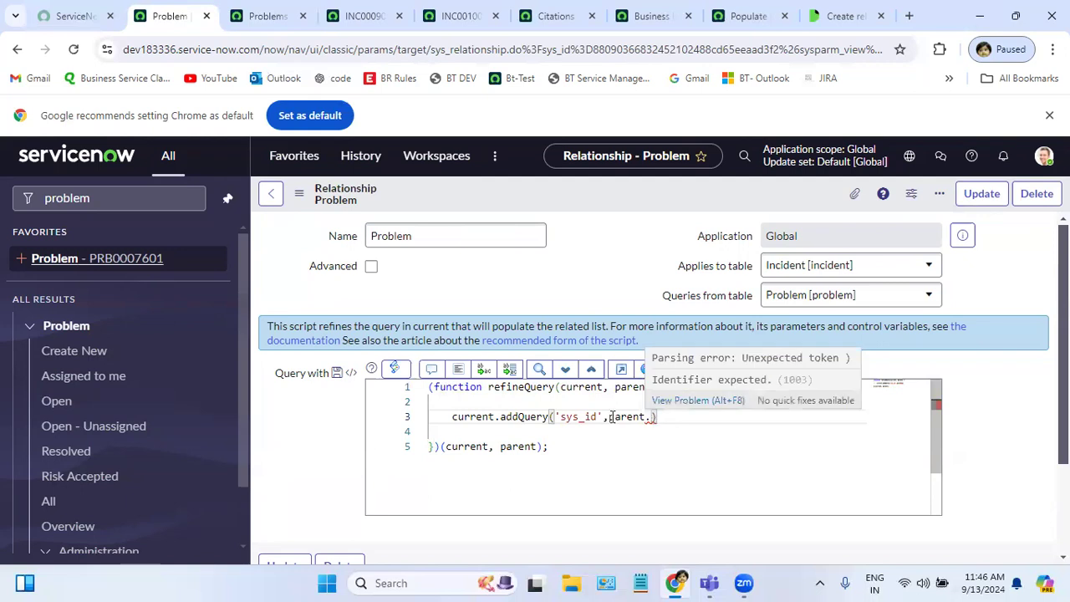
click(273, 14)
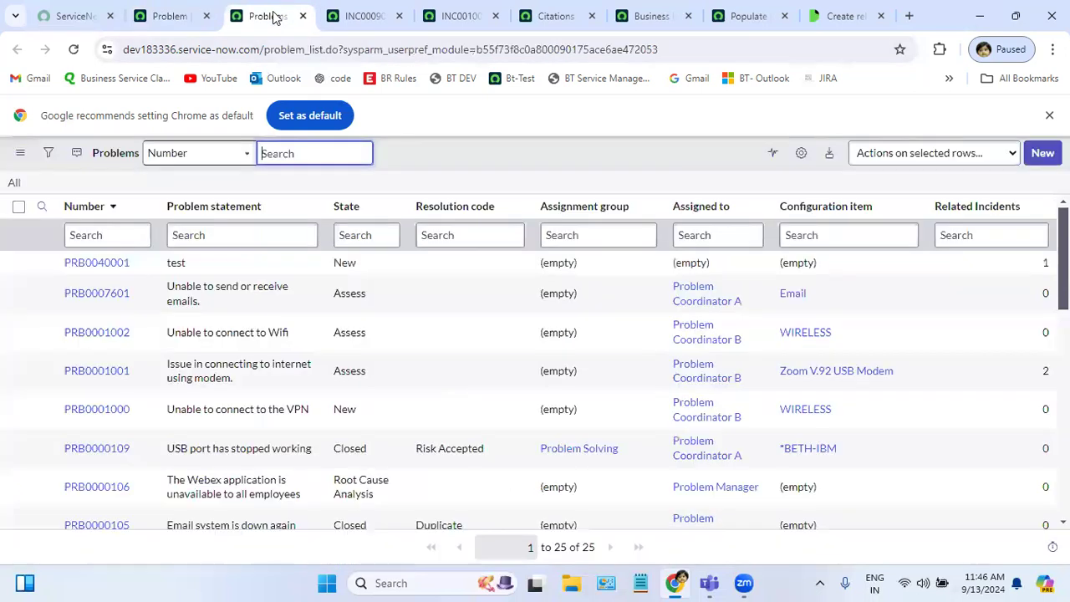
click(359, 12)
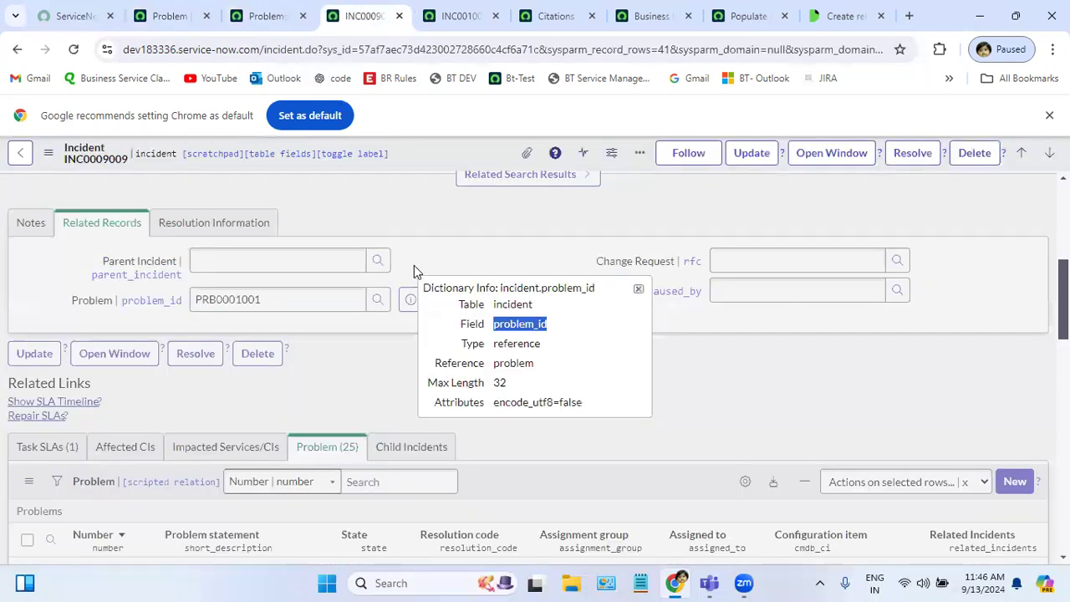
click(172, 15)
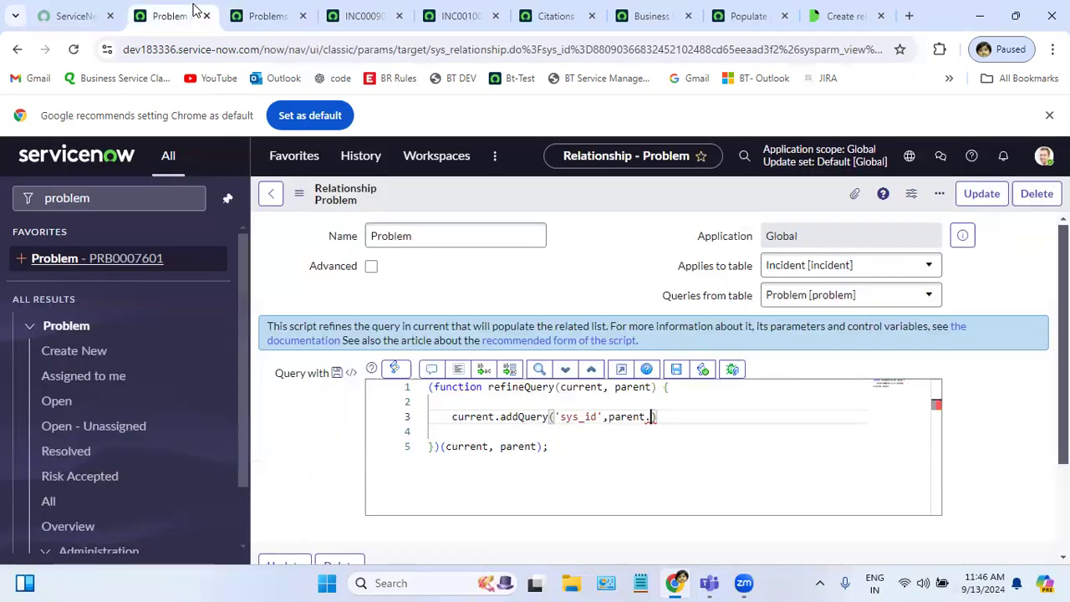
text(problem_id)
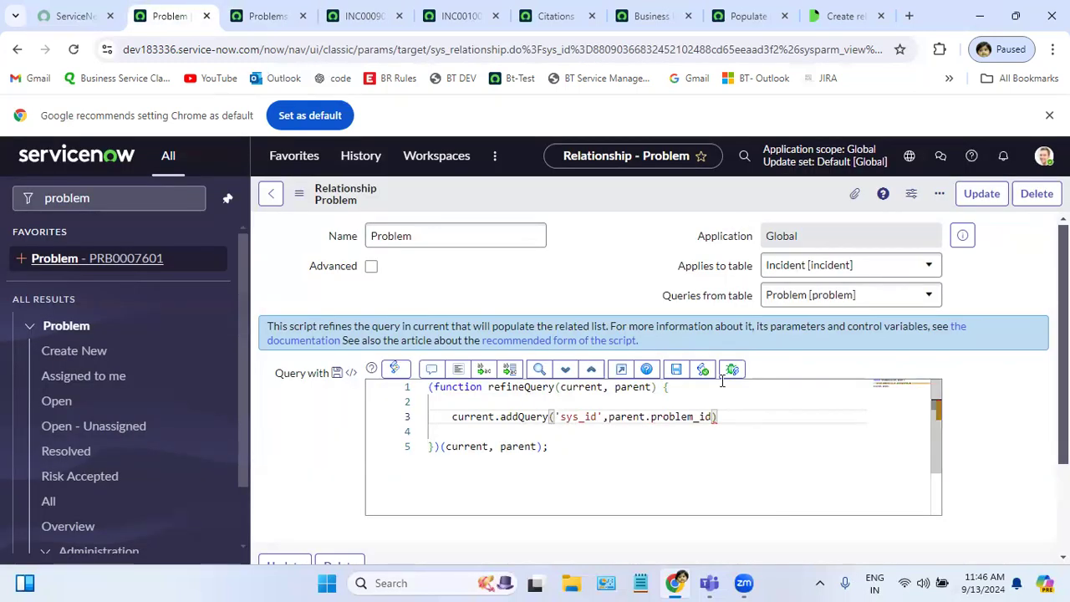
click(736, 429)
click(725, 416)
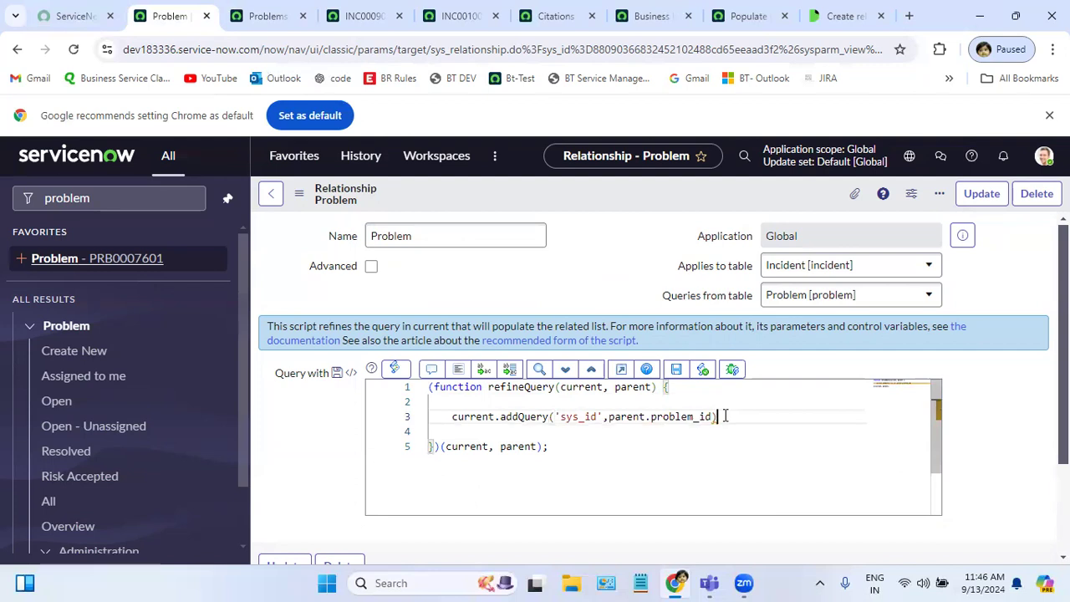
text(;)
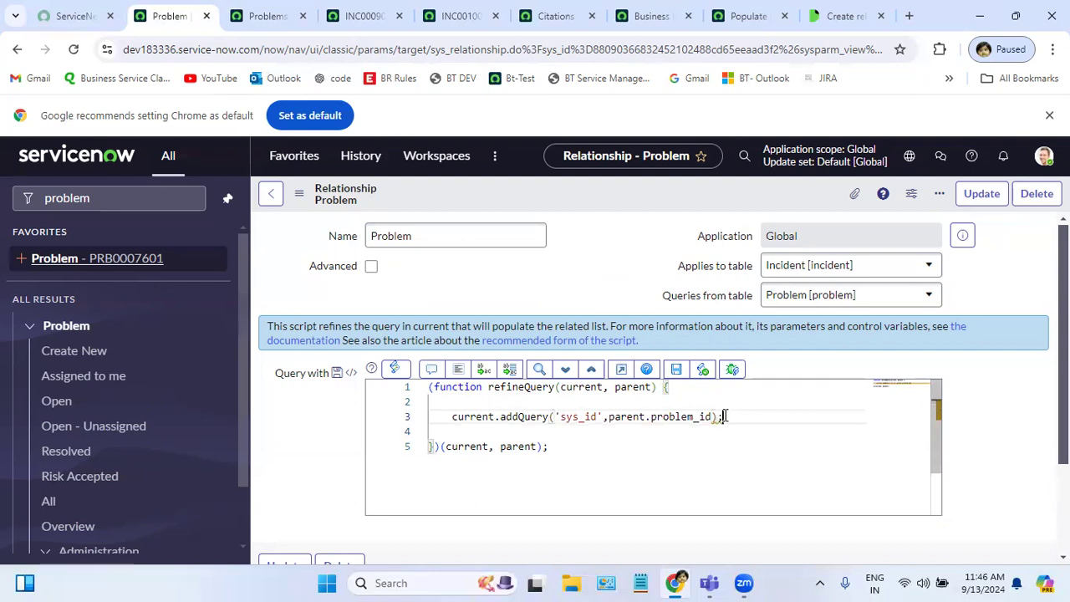
right_click(545, 201)
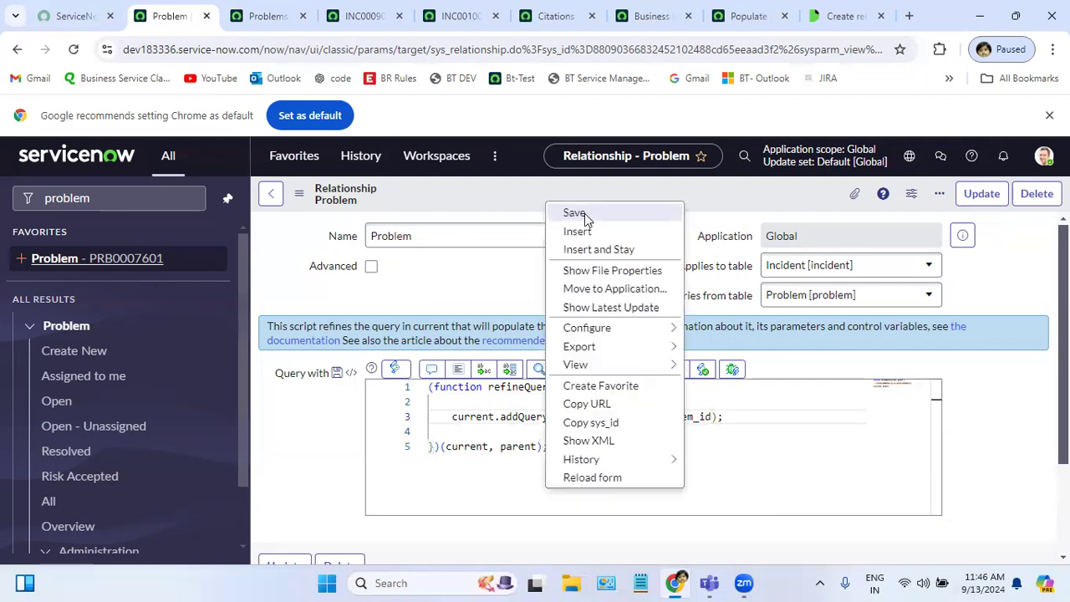
click(584, 213)
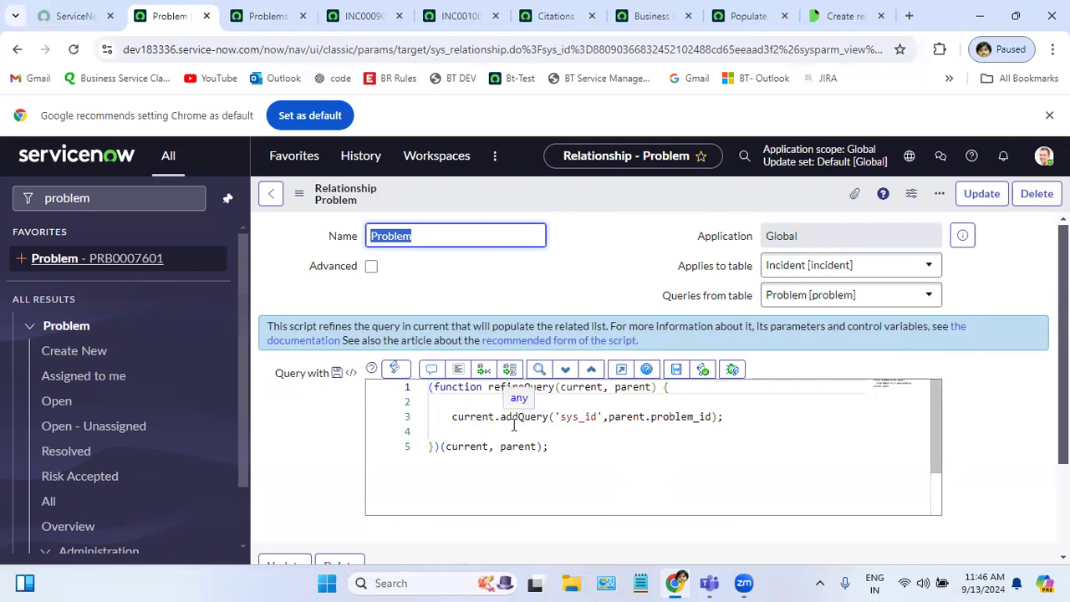
Review the script's current object and sys_id argument against the problem list and incident INC0009009's Problem field, closing the field's dictionary info.
double_click(467, 416)
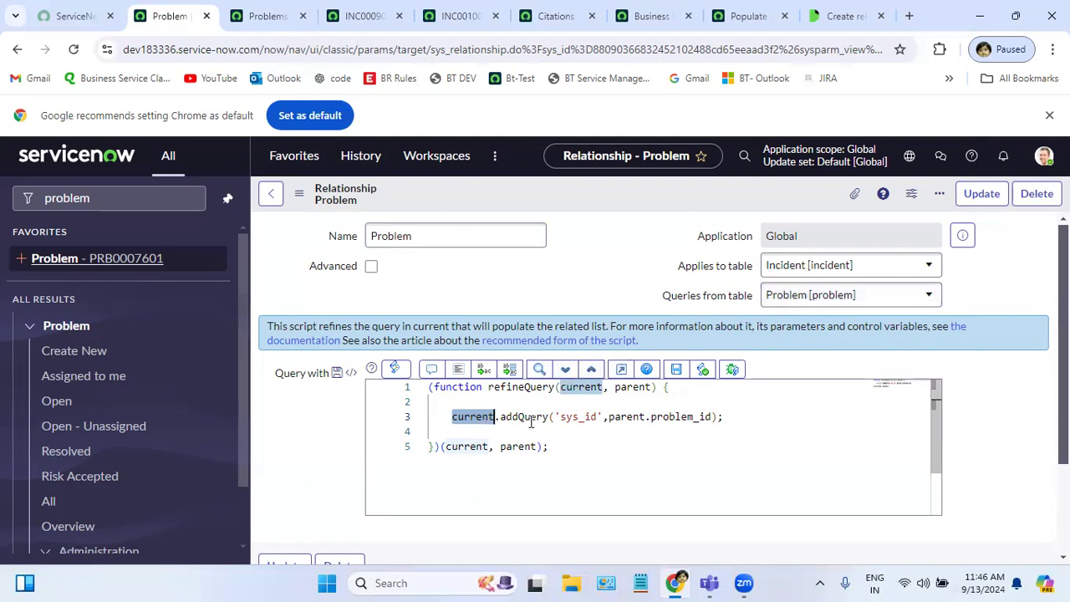
mouse_move(538, 422)
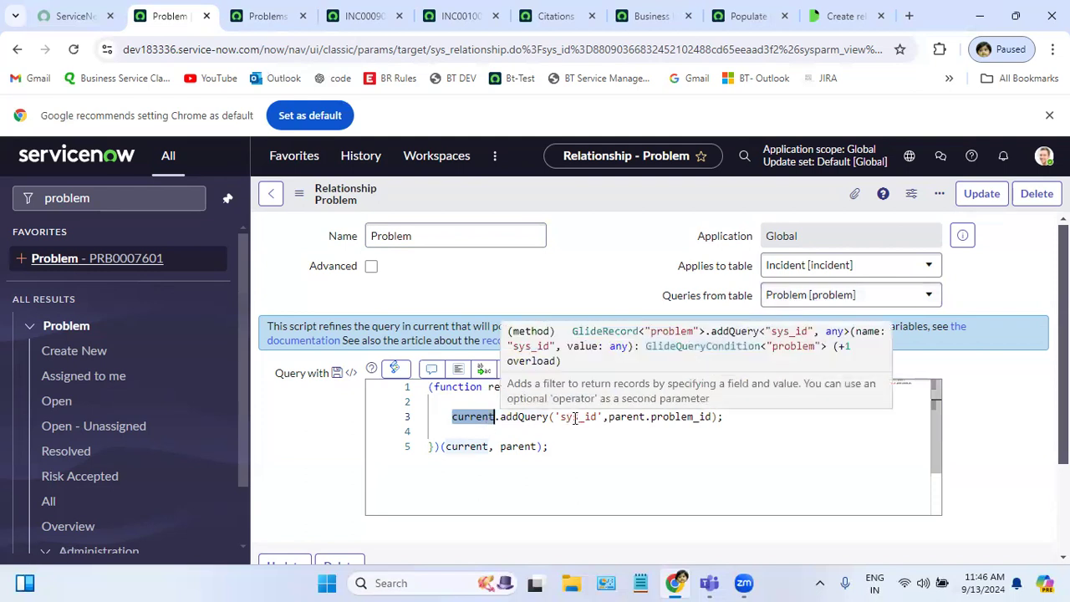
double_click(574, 418)
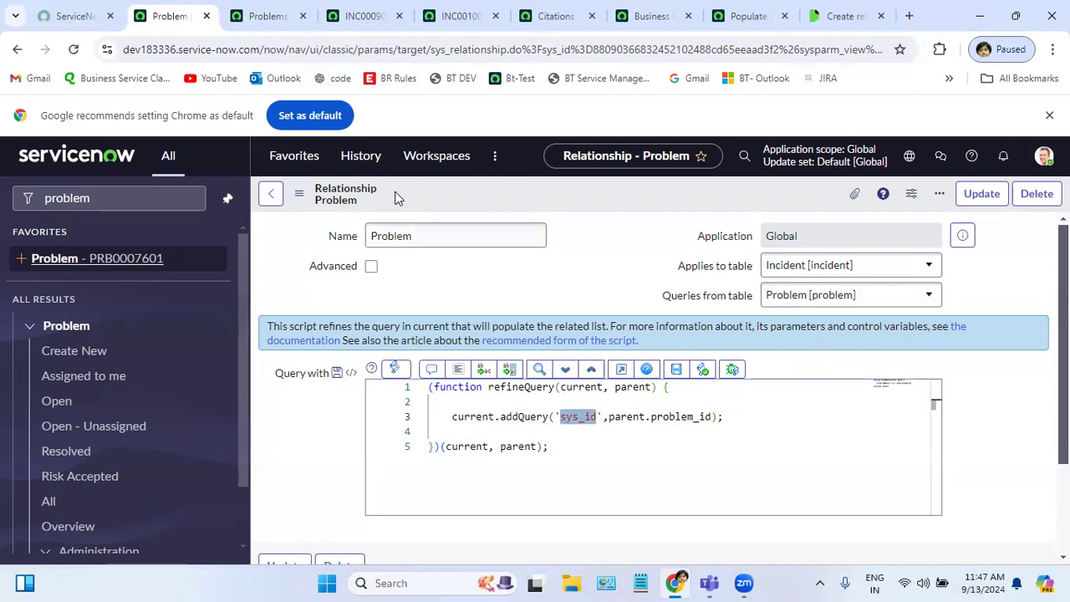
click(276, 16)
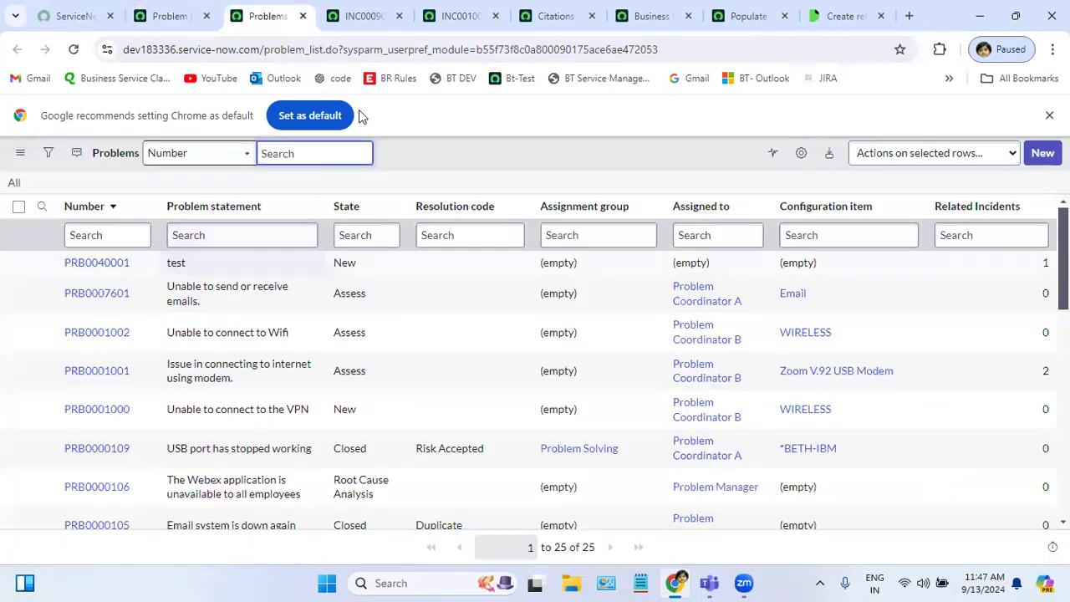
click(359, 16)
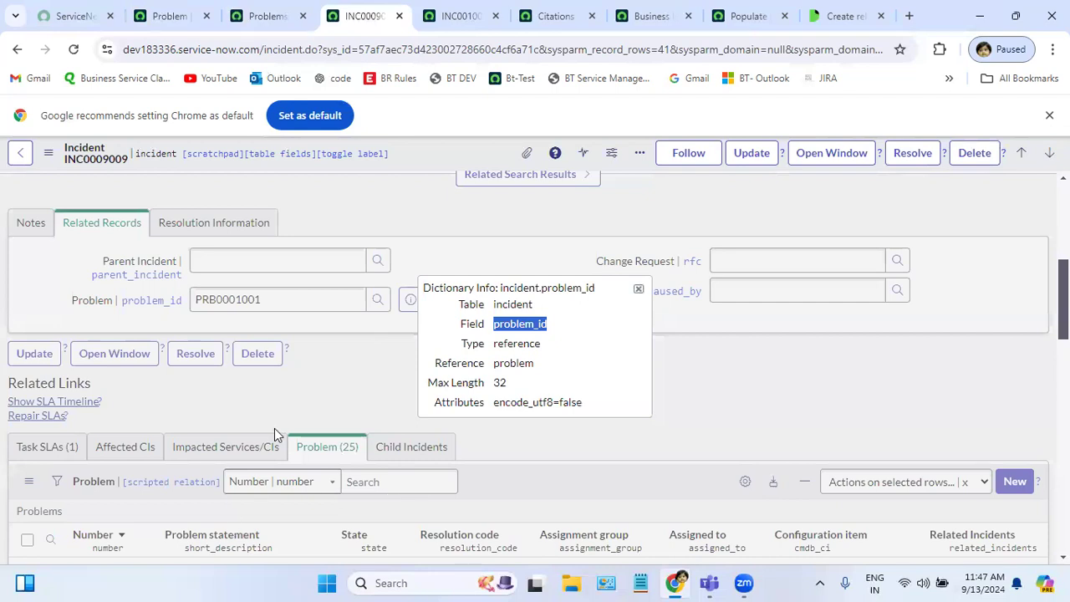
click(639, 290)
click(176, 16)
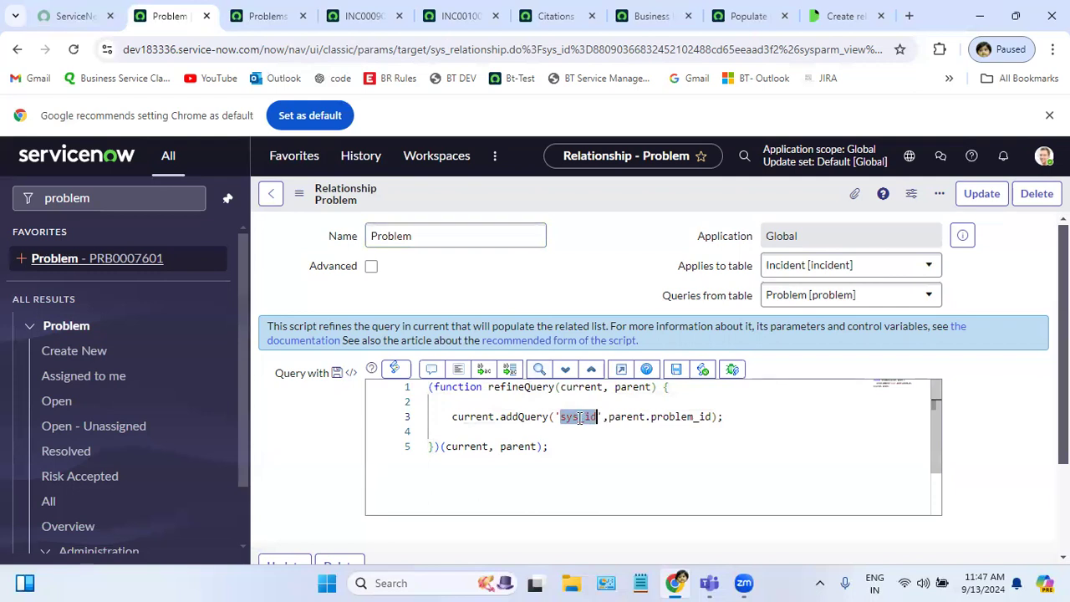
double_click(464, 418)
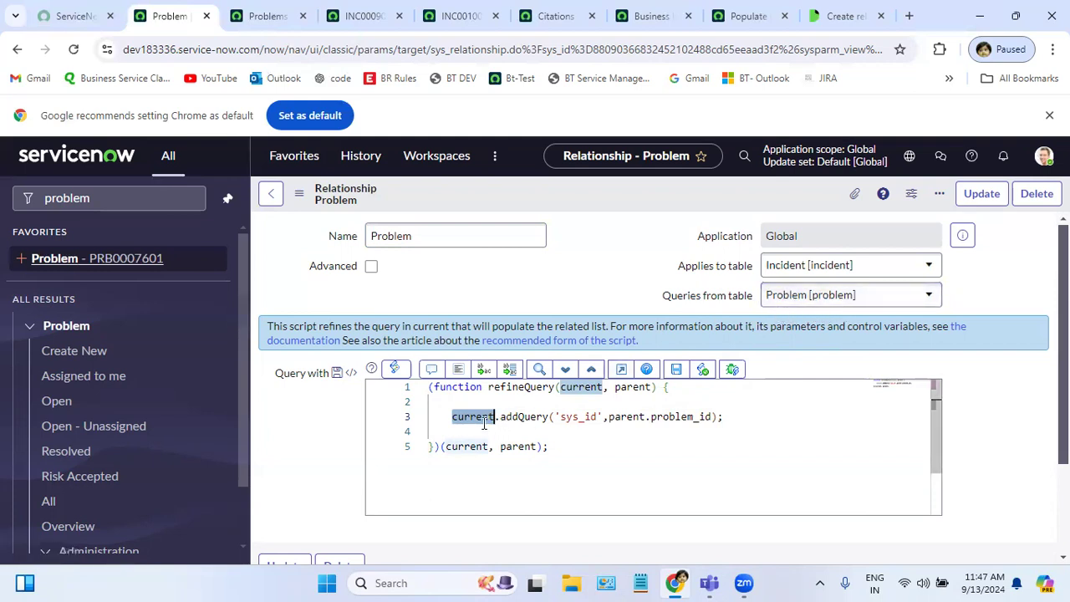
double_click(578, 417)
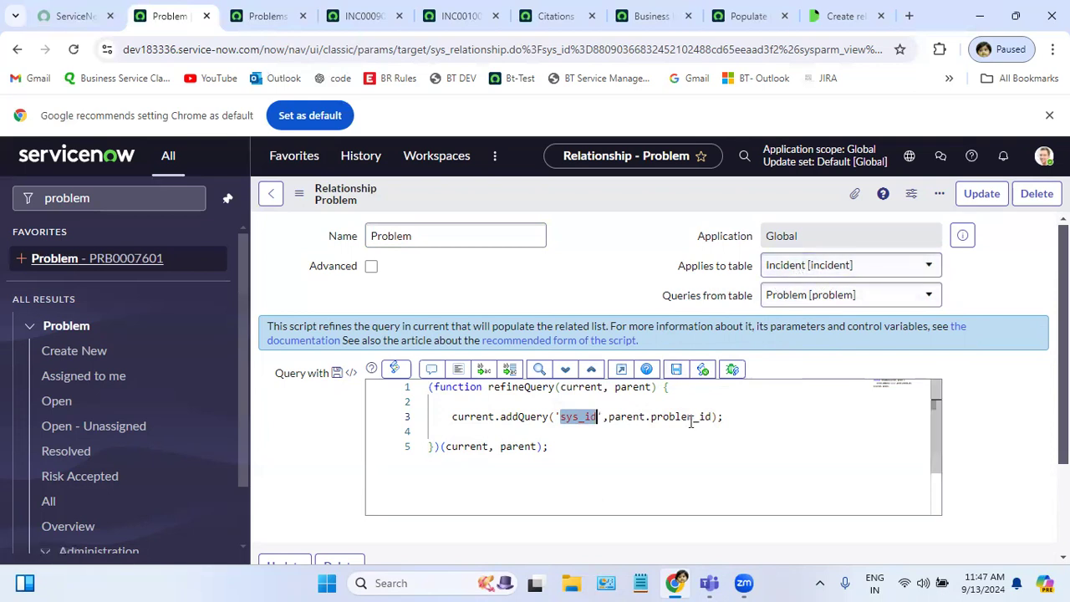
Save the Problem relationship record again and return to the Related Records section of incident INC0009009.
right_click(497, 186)
click(528, 199)
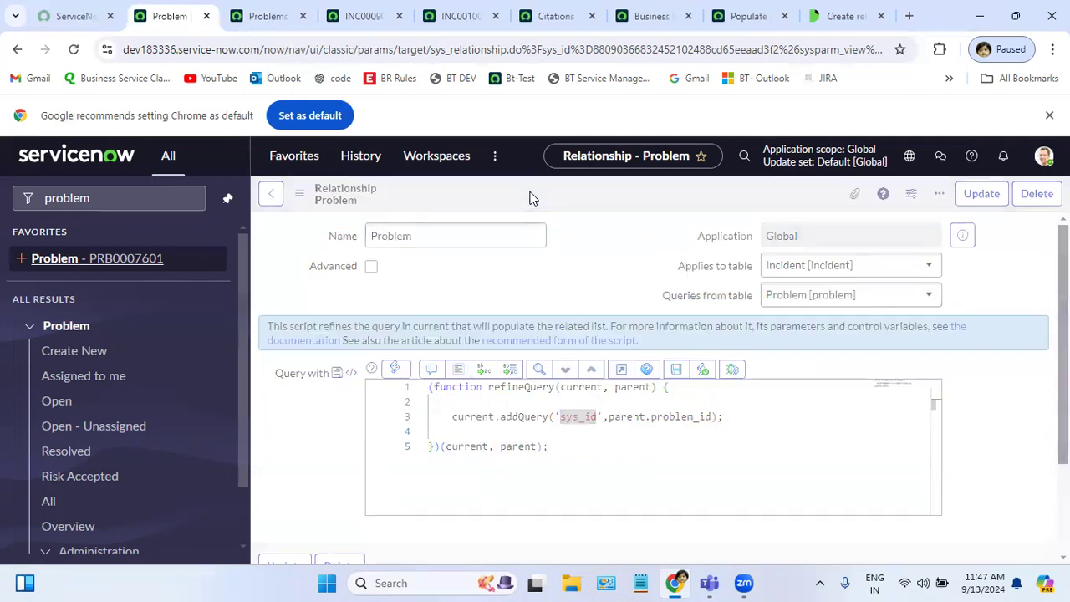
click(257, 16)
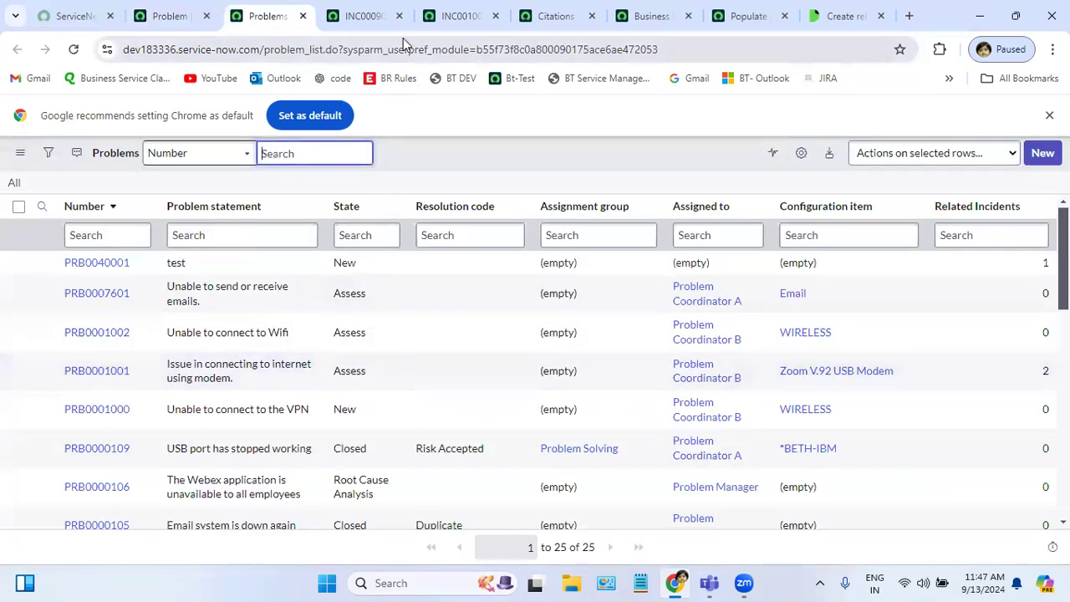
click(374, 11)
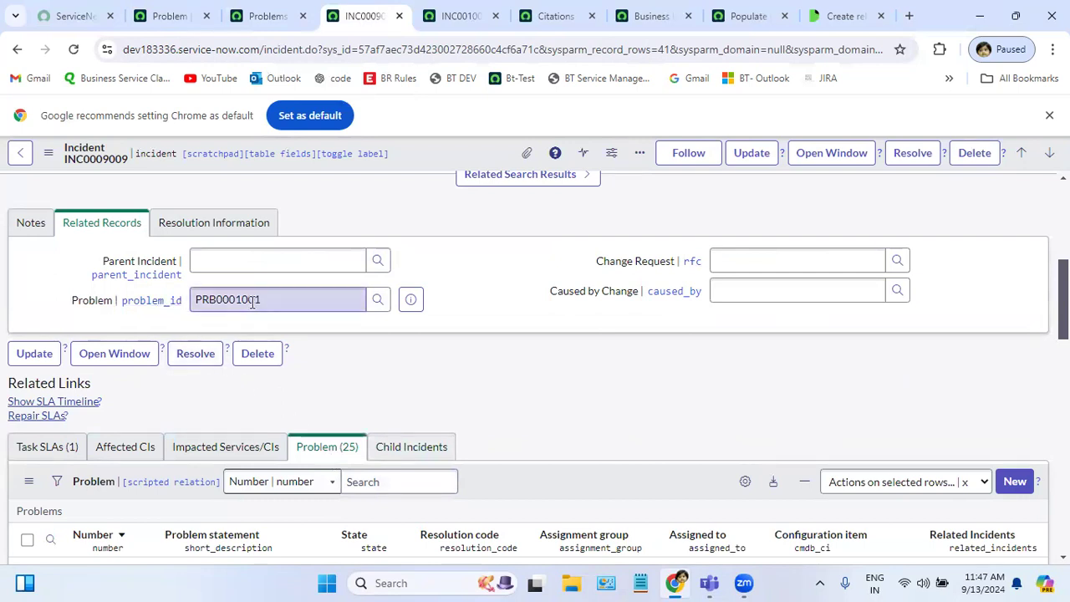
Reload the incident INC0009009 form to apply the saved relationship script to its related lists.
drag(277, 302, 190, 307)
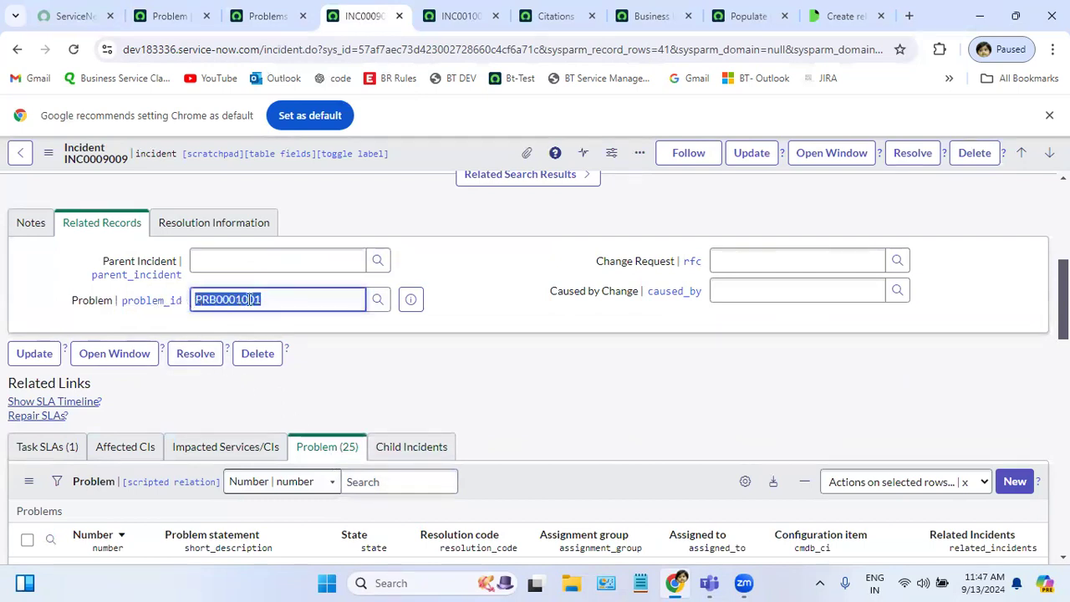
click(75, 50)
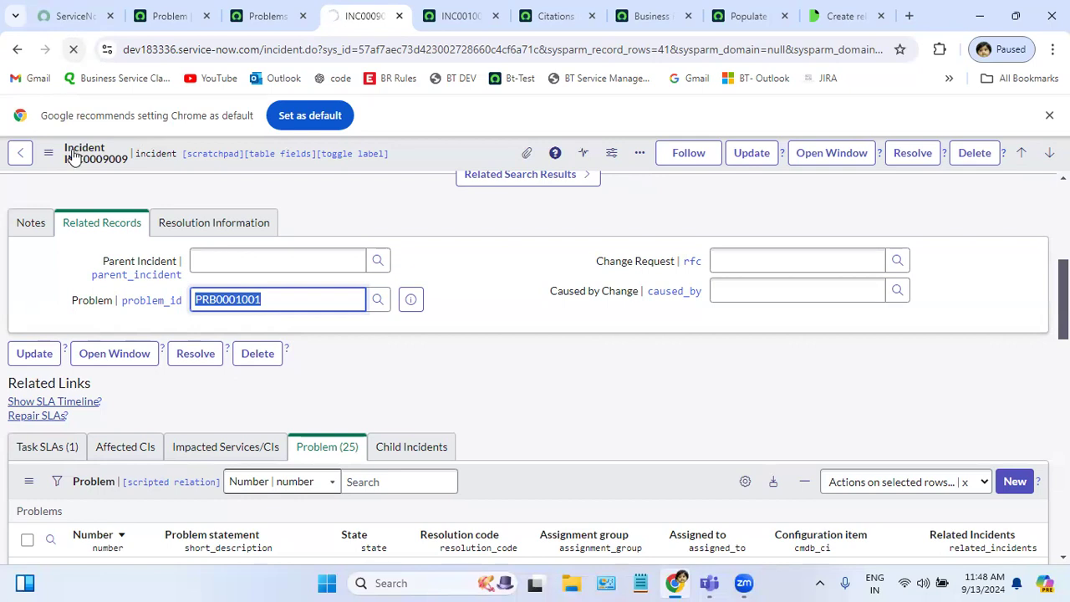
right_click(415, 155)
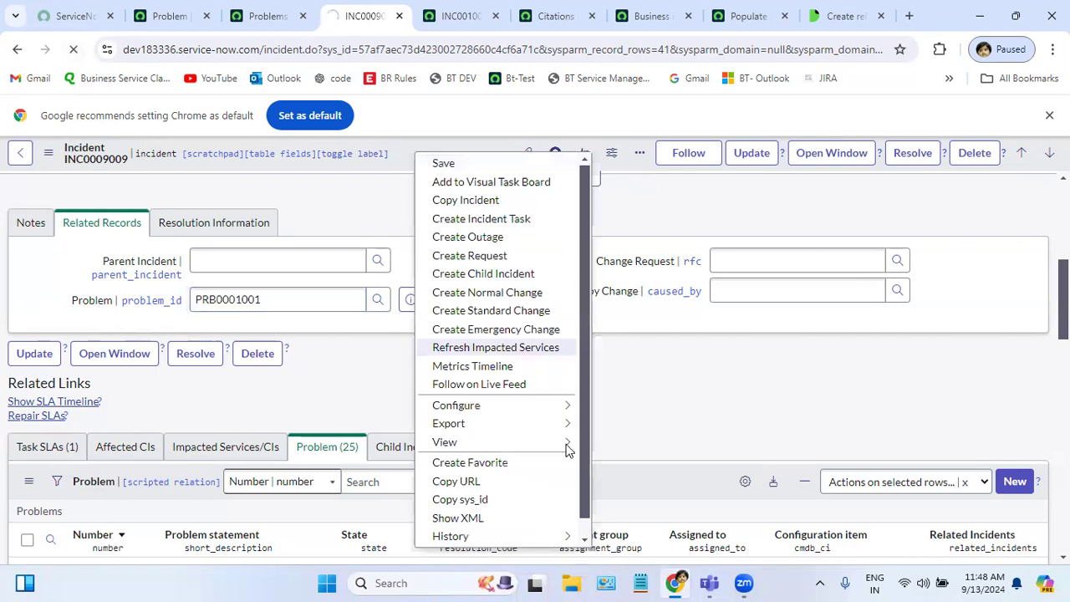
scroll(583, 404, down, 1)
mouse_move(582, 404)
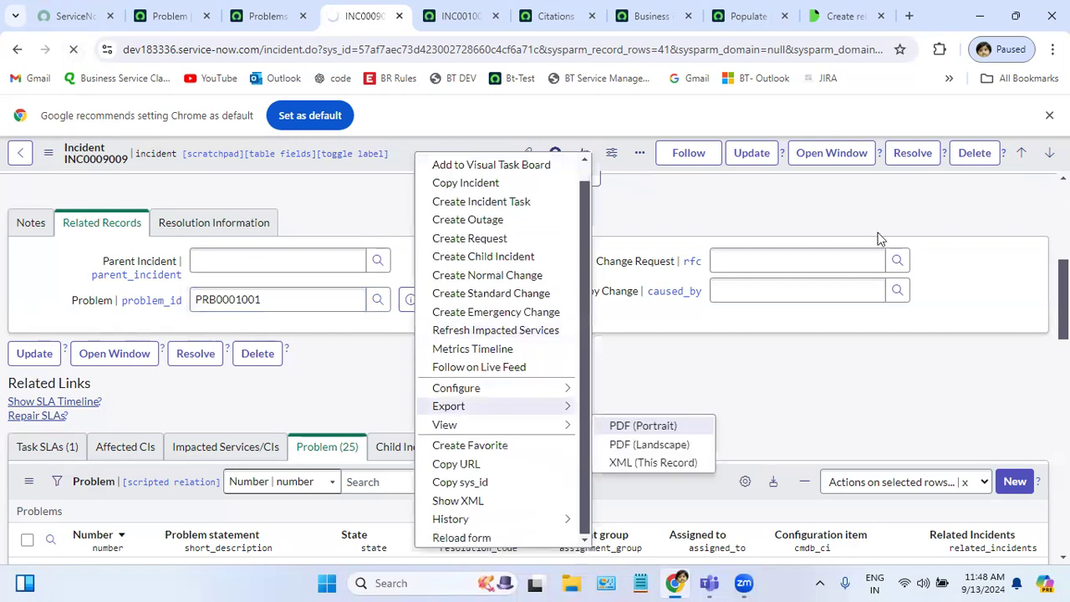
scroll(583, 405, down, 2)
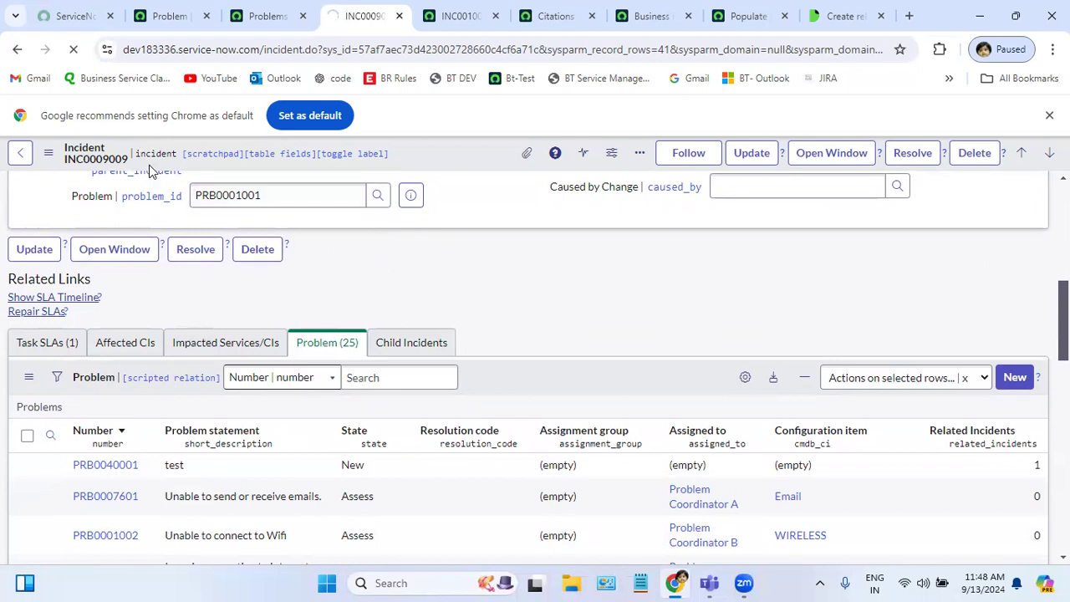
click(70, 59)
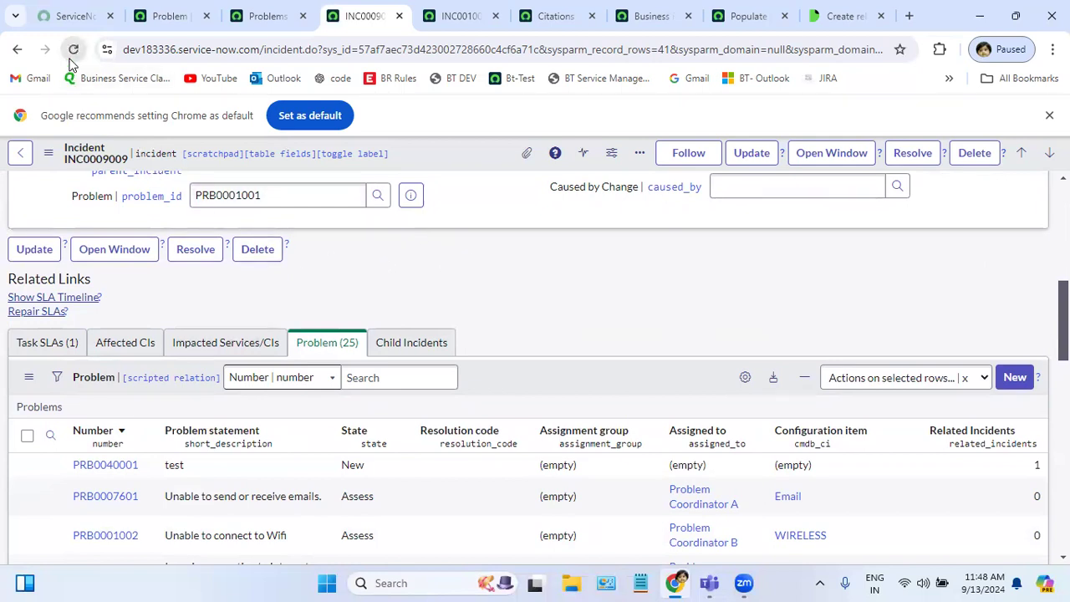
click(72, 56)
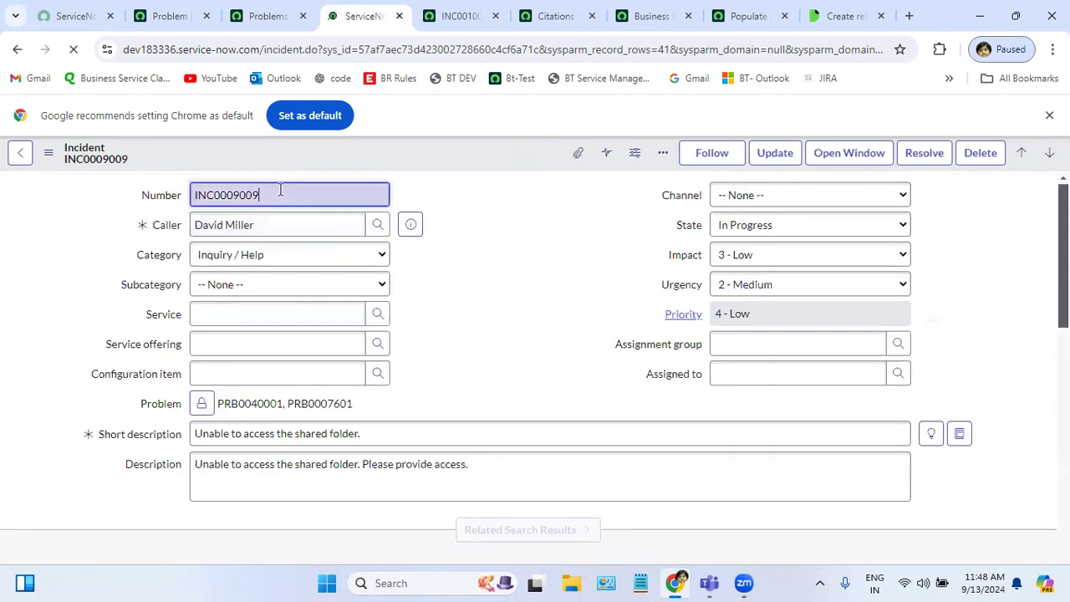
Compare the Problem related list of incident INC0009009 with the value in its Problem reference field.
scroll(535, 368, down, 5)
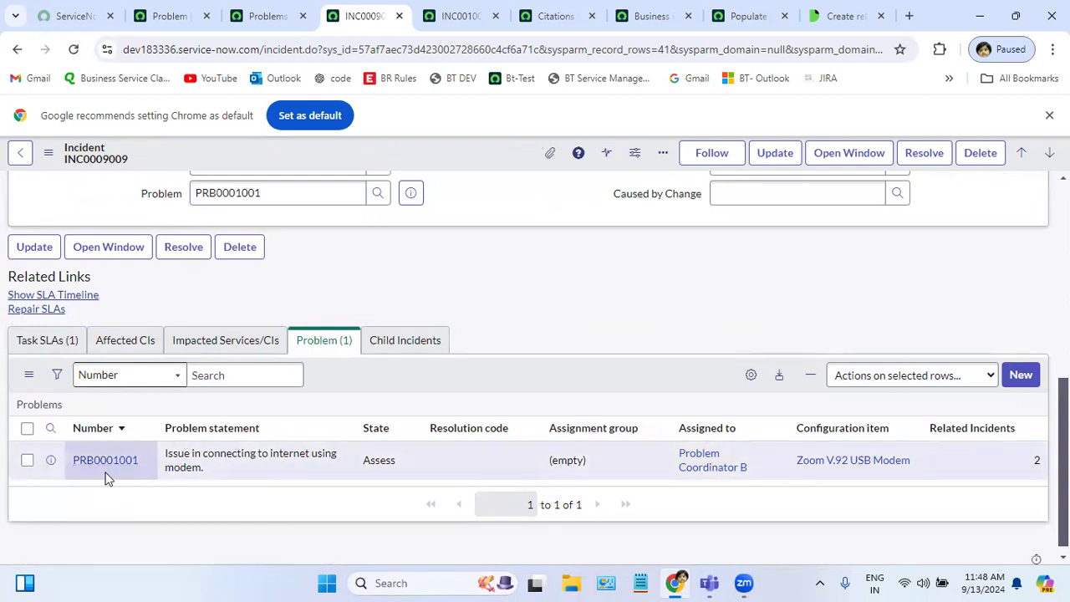
scroll(193, 270, up, 4)
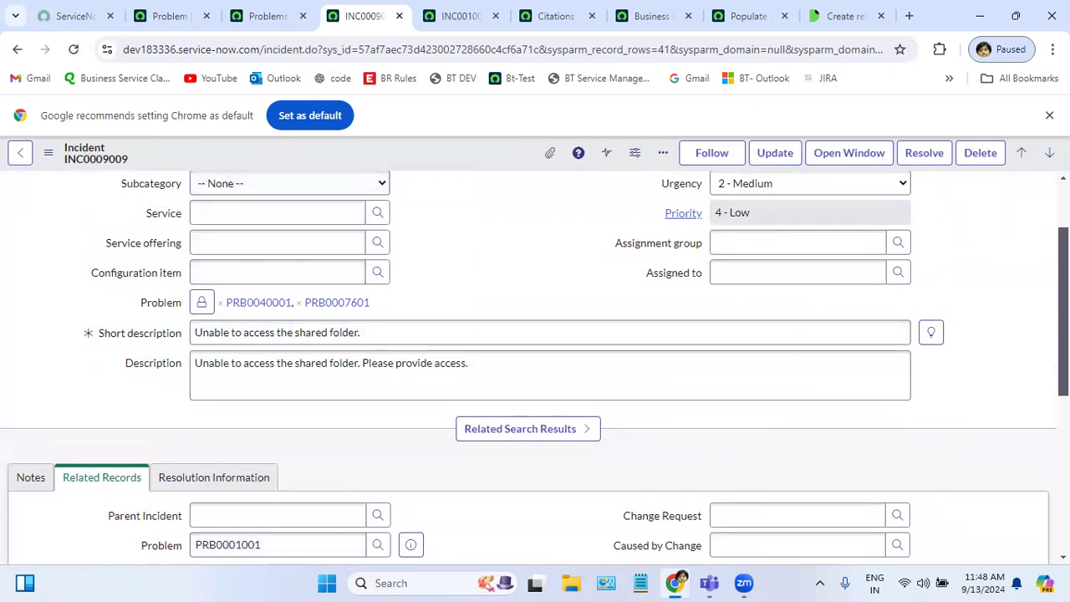
scroll(401, 369, down, 5)
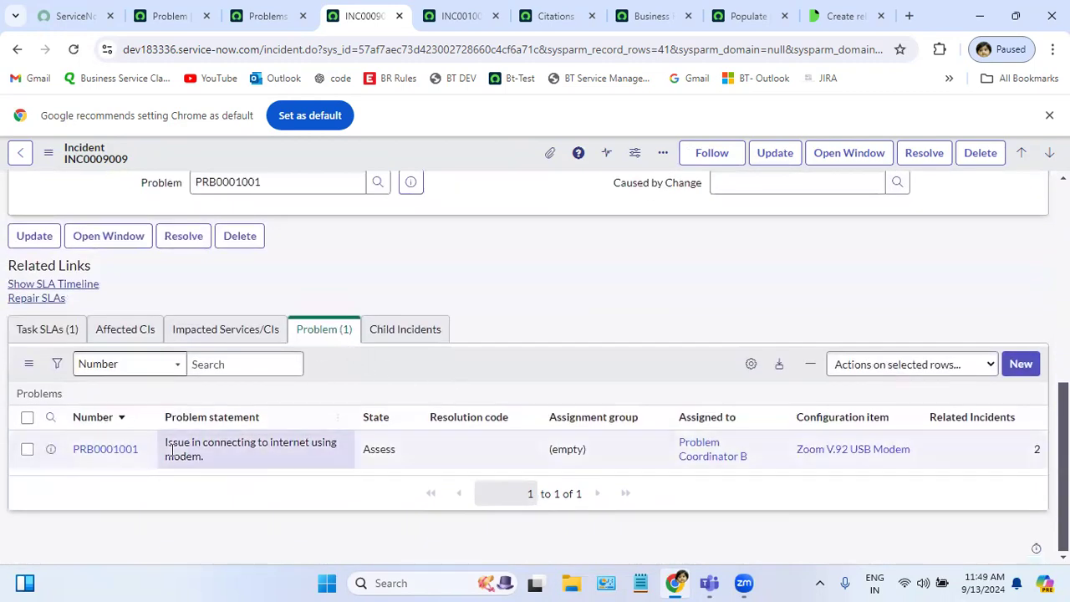
Review the relationship's addQuery line, its parent object and problem_id argument, against the problem list and incident INC0009009.
click(168, 18)
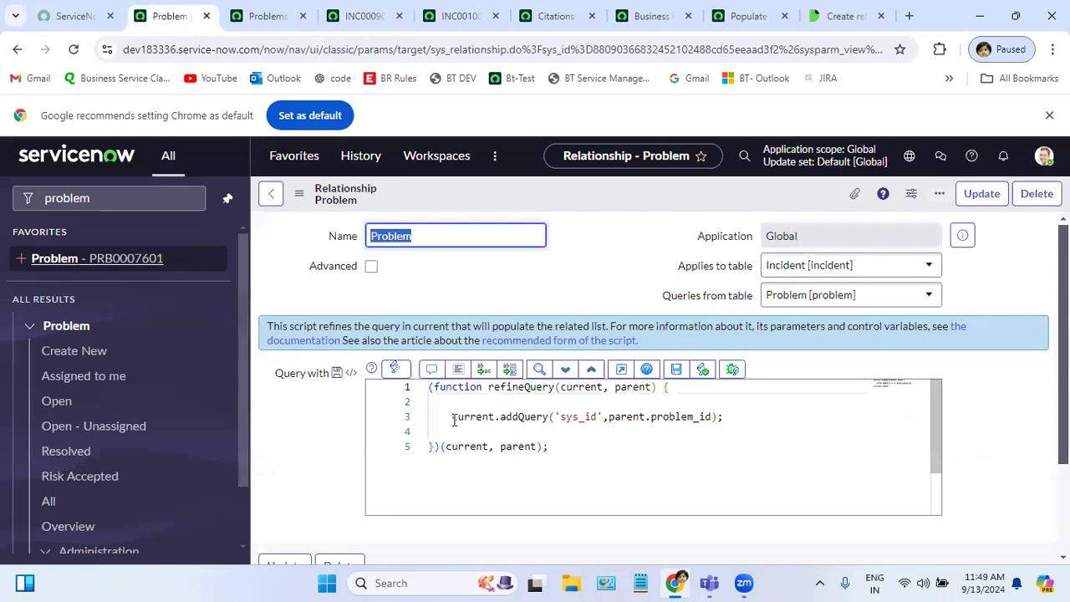
drag(453, 421, 763, 423)
click(788, 423)
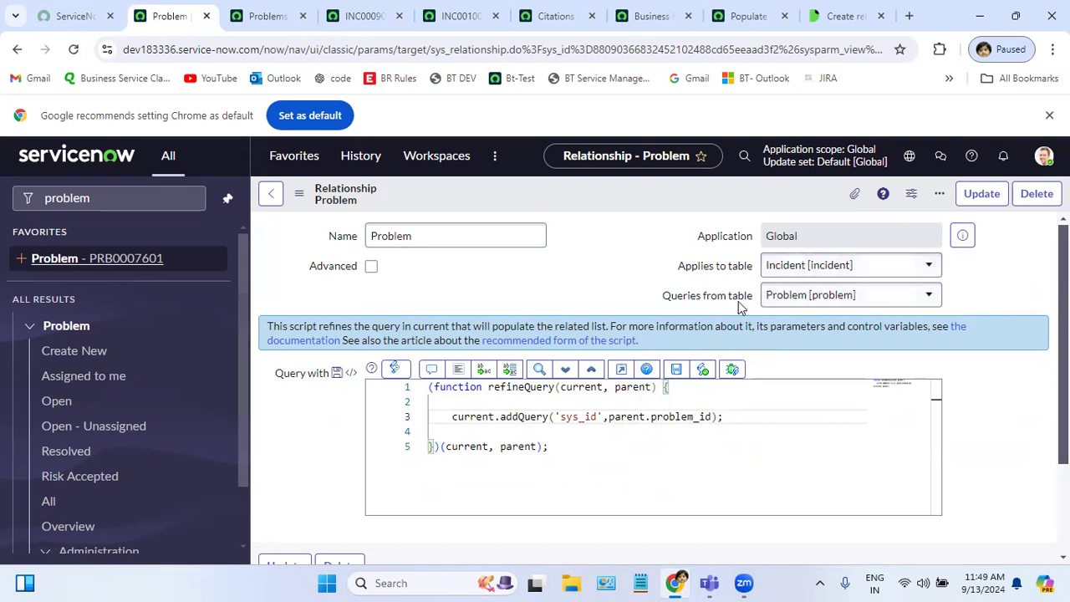
double_click(620, 418)
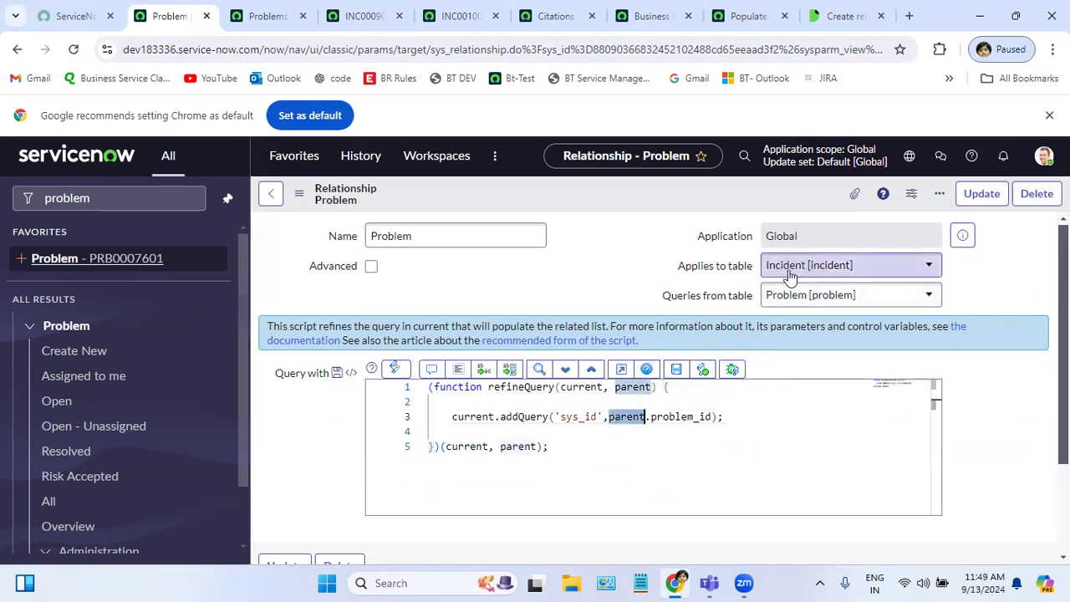
double_click(682, 417)
click(269, 16)
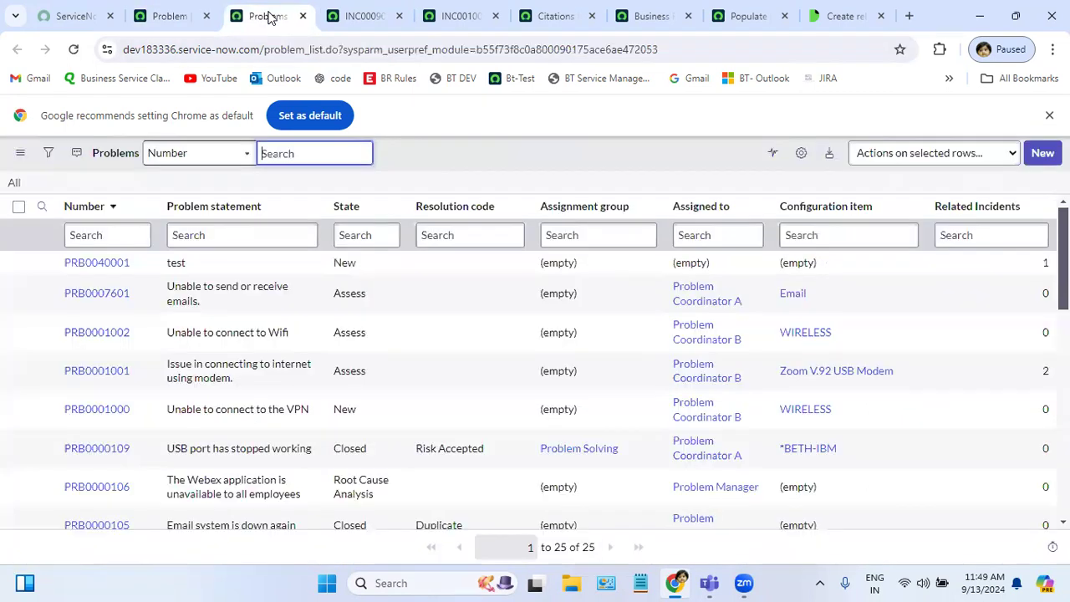
click(372, 14)
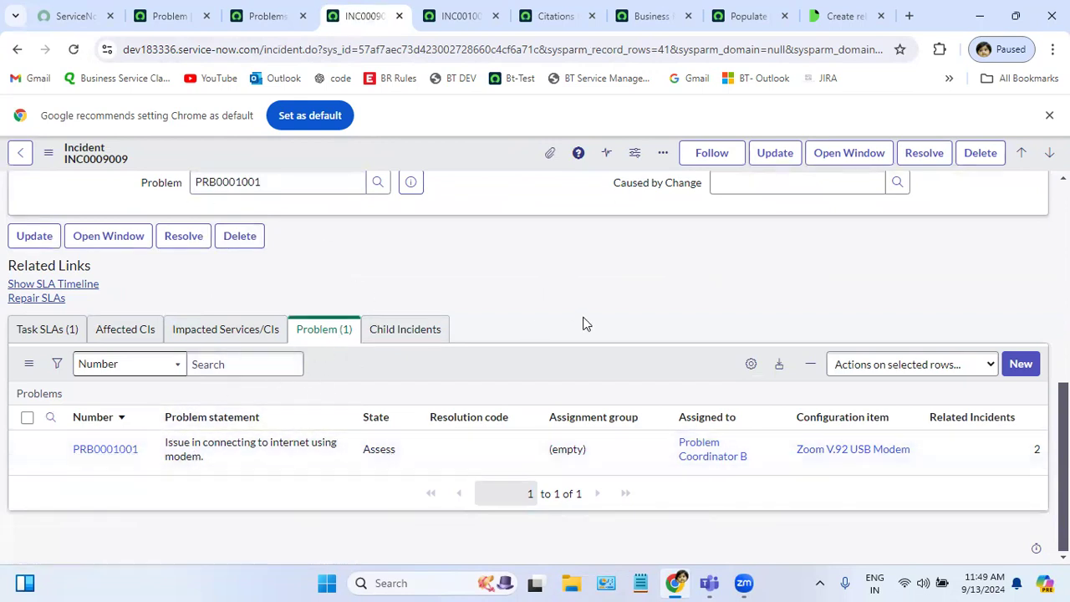
Examine the Problem field and the related lists of incident INC0010002, comparing them with incident INC0009009.
click(460, 16)
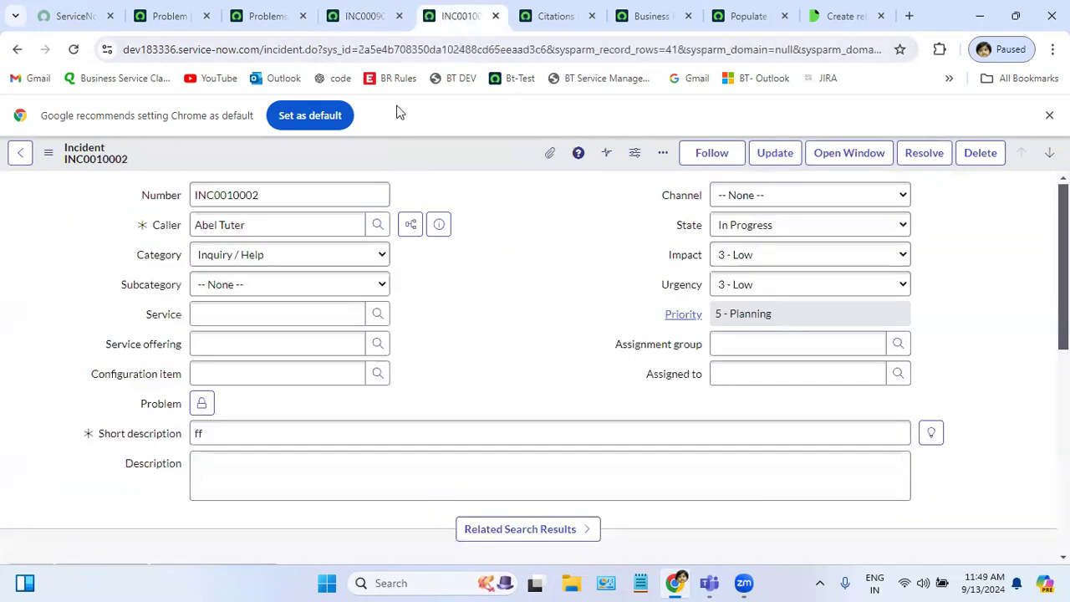
drag(1063, 270, 1062, 460)
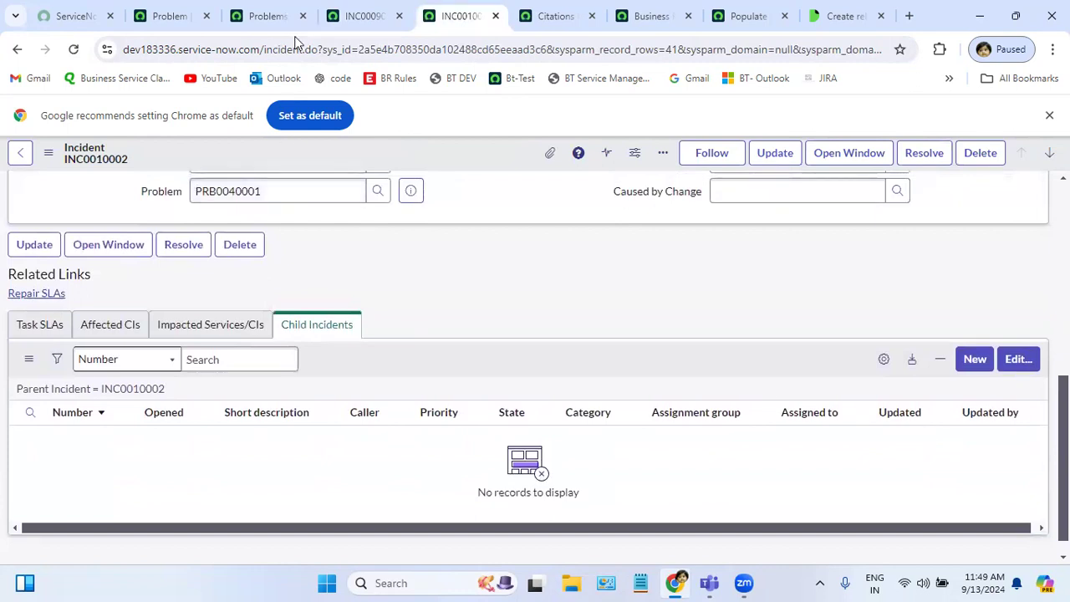
click(359, 17)
click(458, 17)
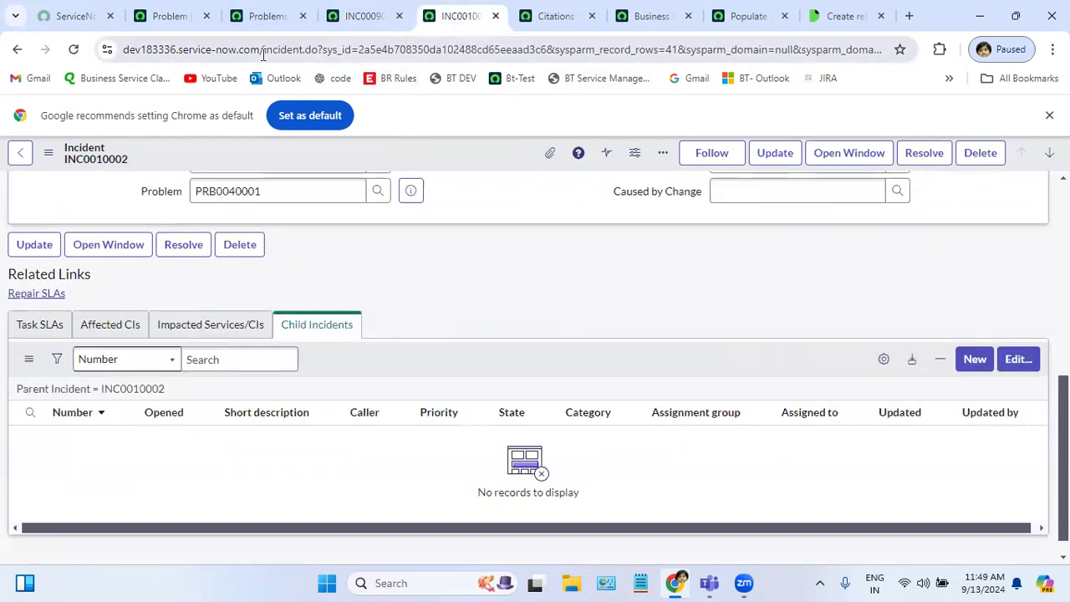
Find the incident module in the navigator and open a new incident form in a separate browser tab.
click(169, 18)
click(83, 197)
double_click(83, 197)
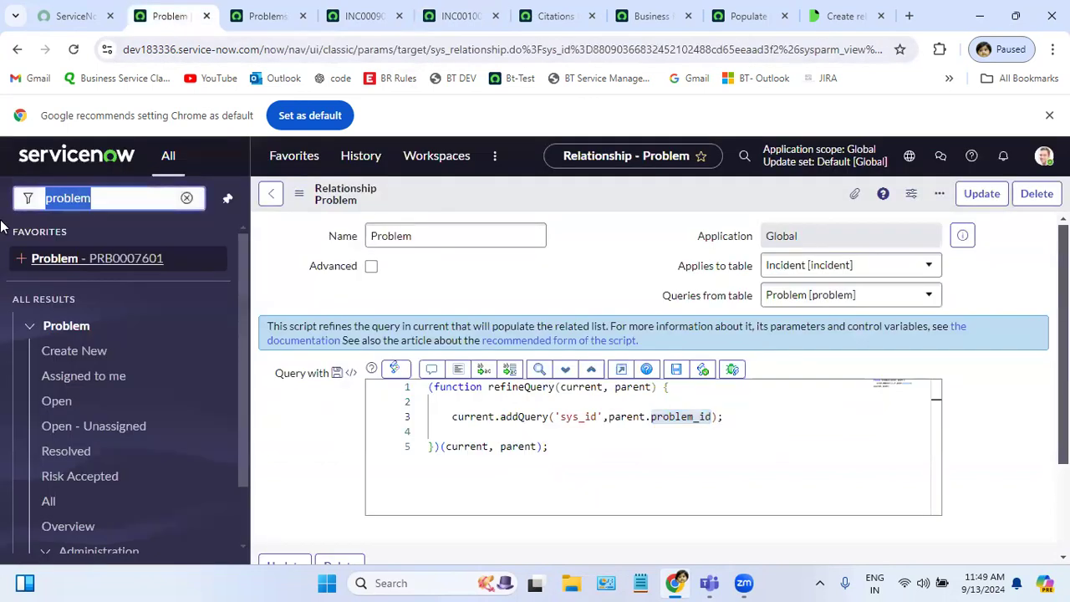
key(BackSpace)
text(in)
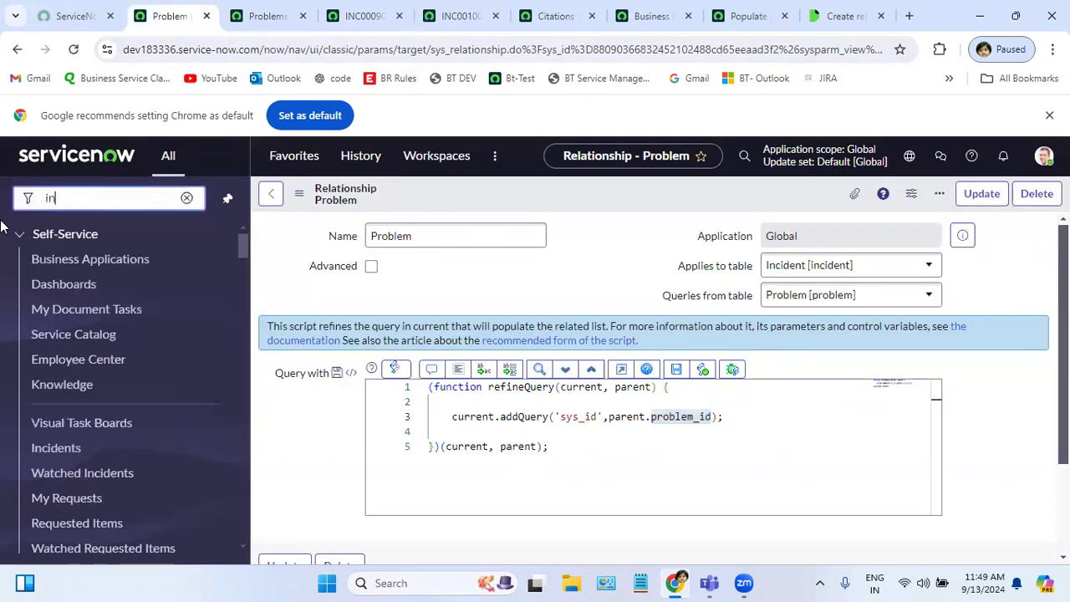
text(cident)
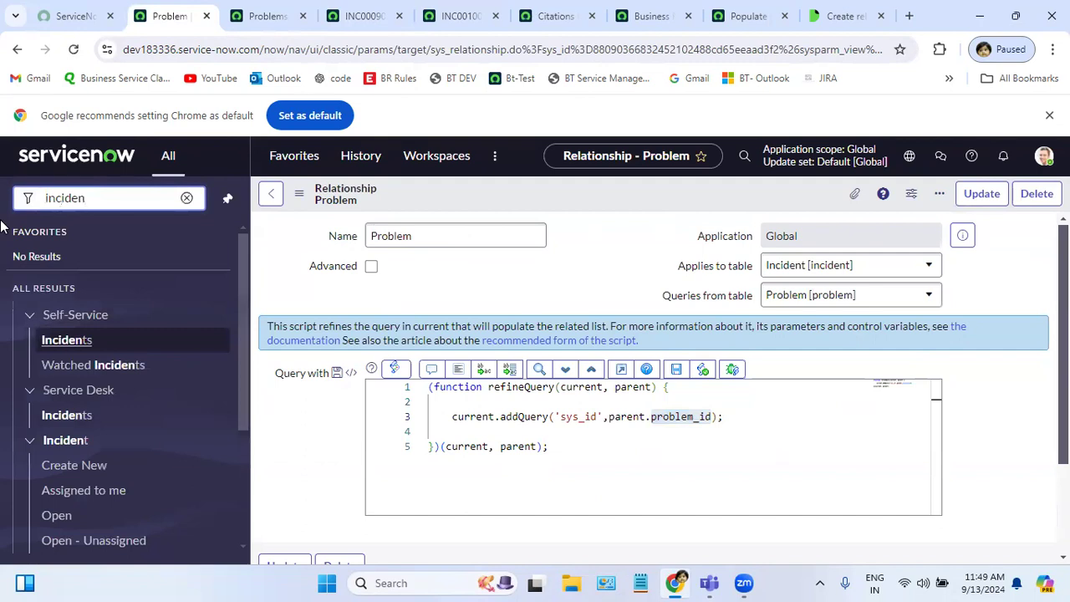
middle_click(62, 474)
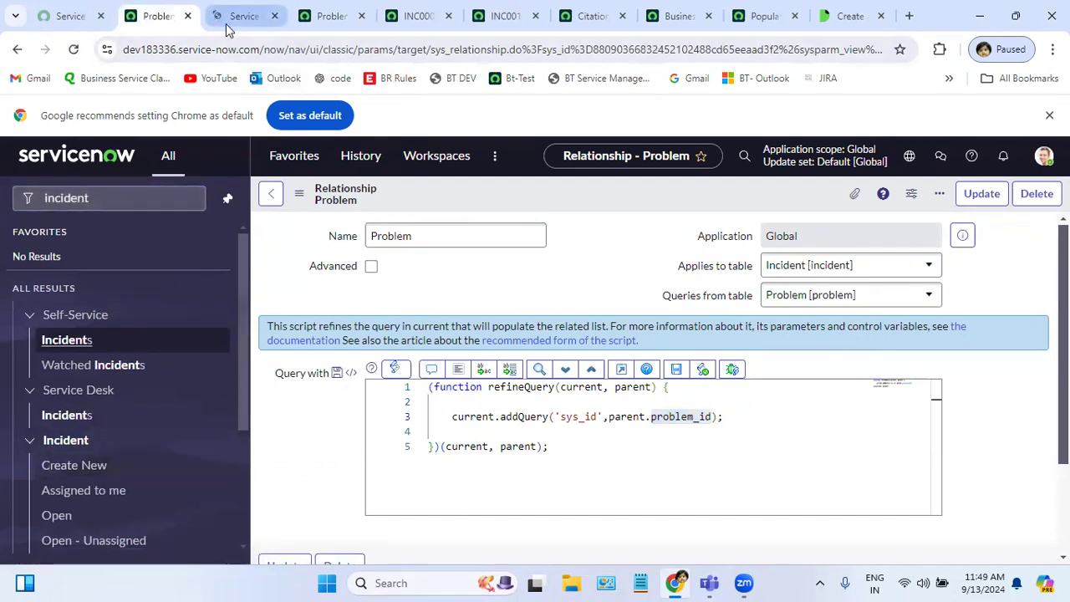
click(228, 20)
Fill the new incident with the recently used caller and the short description "test", and save it.
click(326, 228)
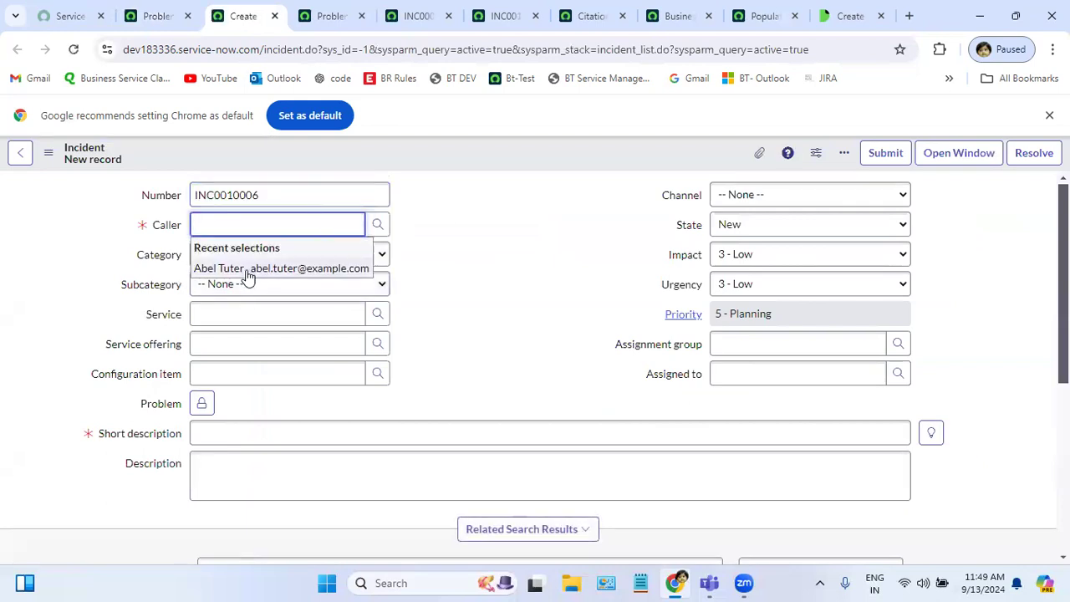
click(247, 270)
click(212, 436)
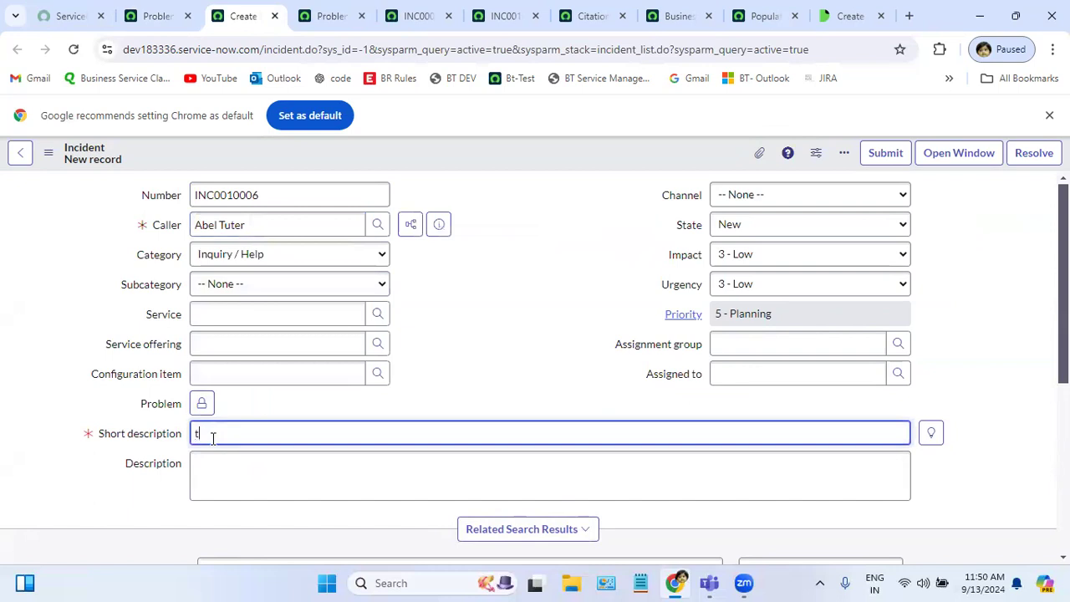
right_click(556, 158)
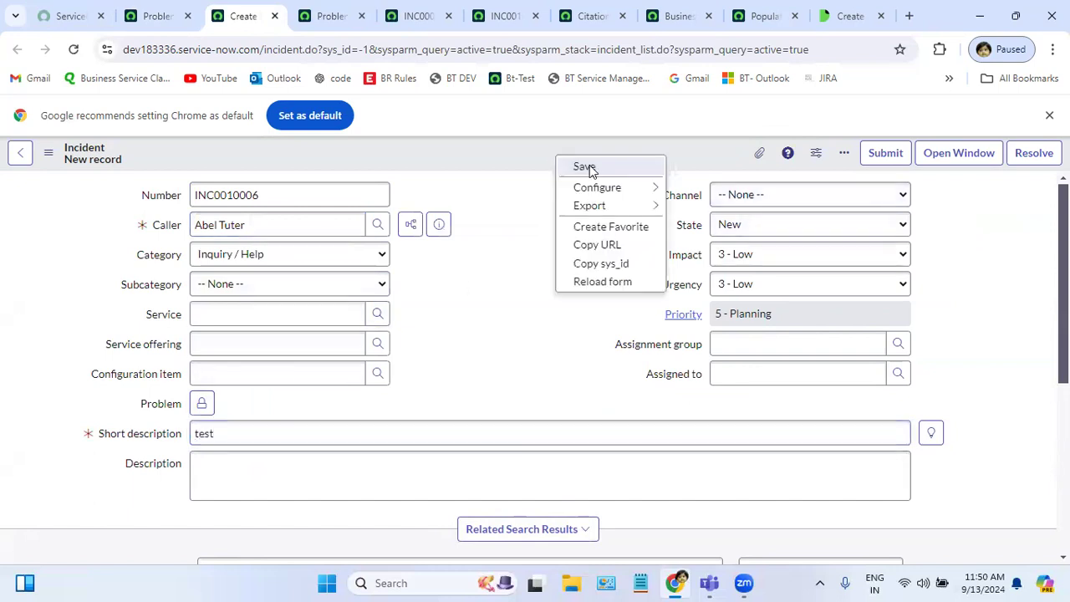
click(584, 167)
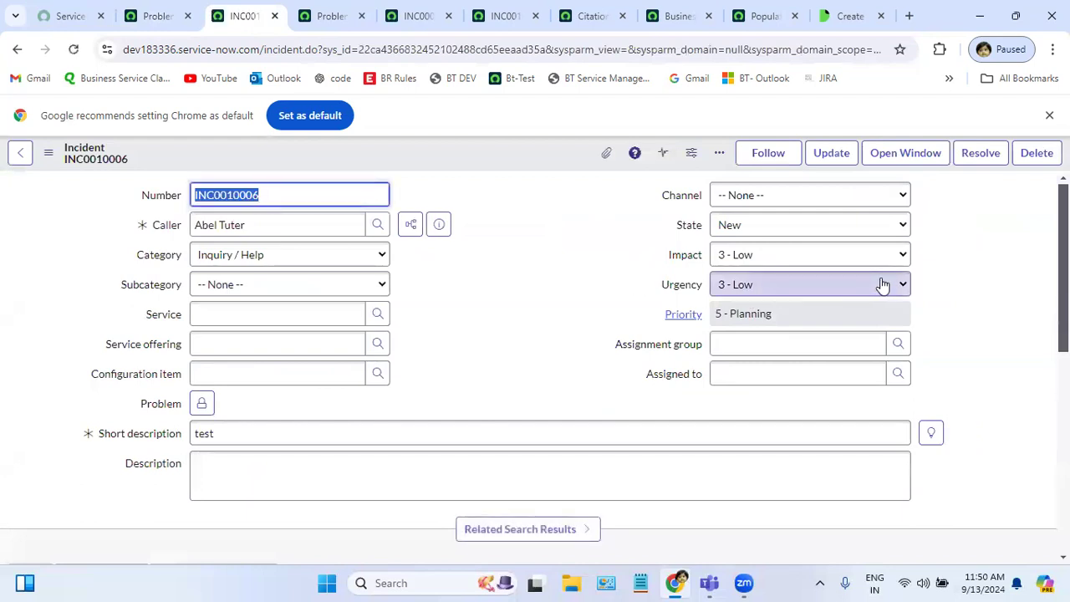
Set the new incident's Problem reference to PRB0000105 and save it to check the Problem related list.
scroll(535, 368, down, 6)
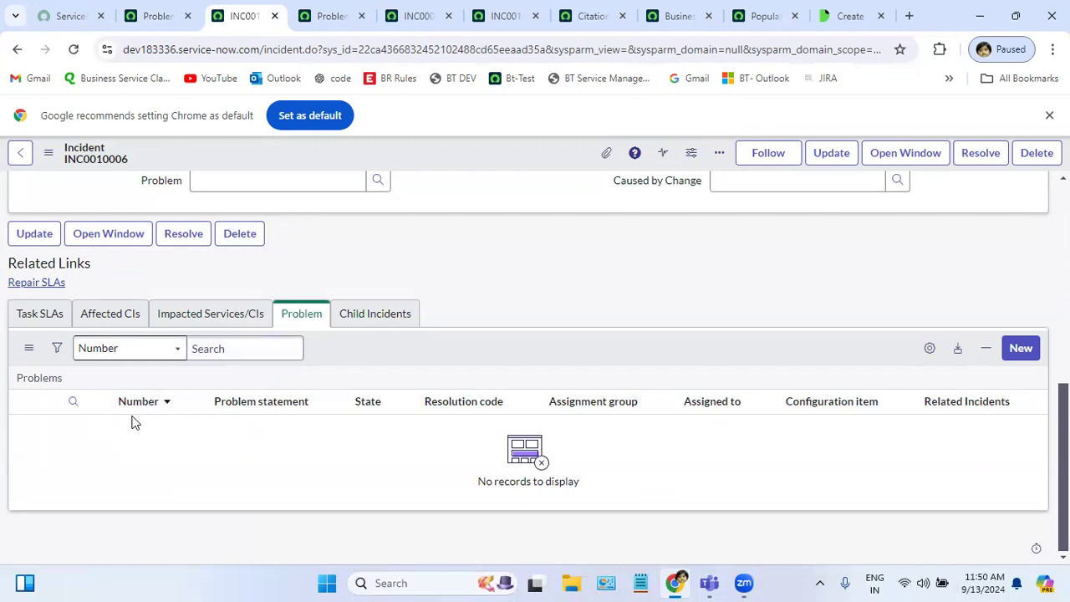
scroll(535, 367, up, 2)
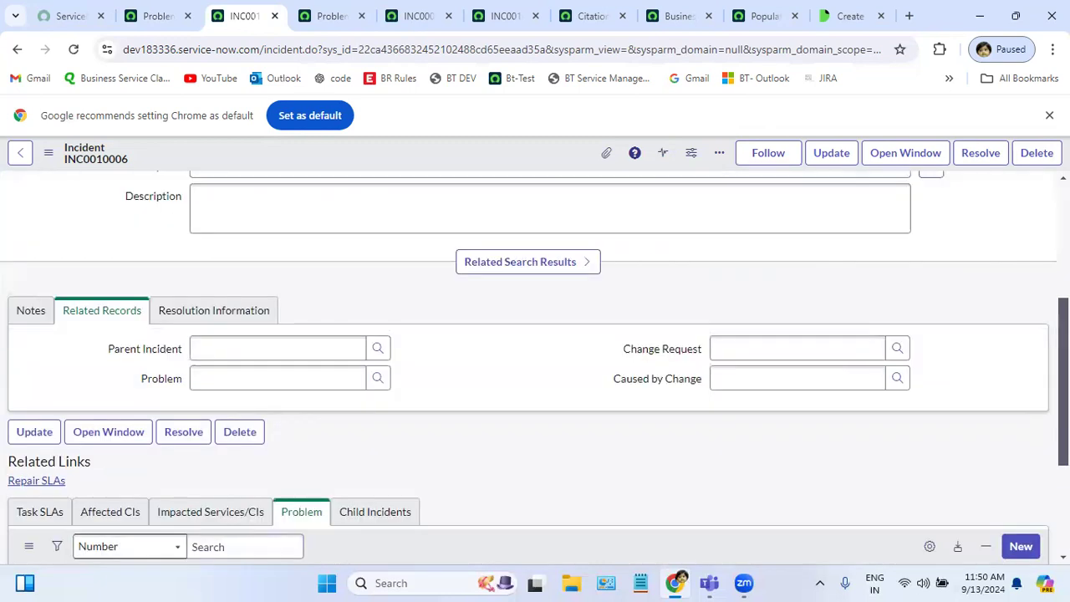
click(376, 380)
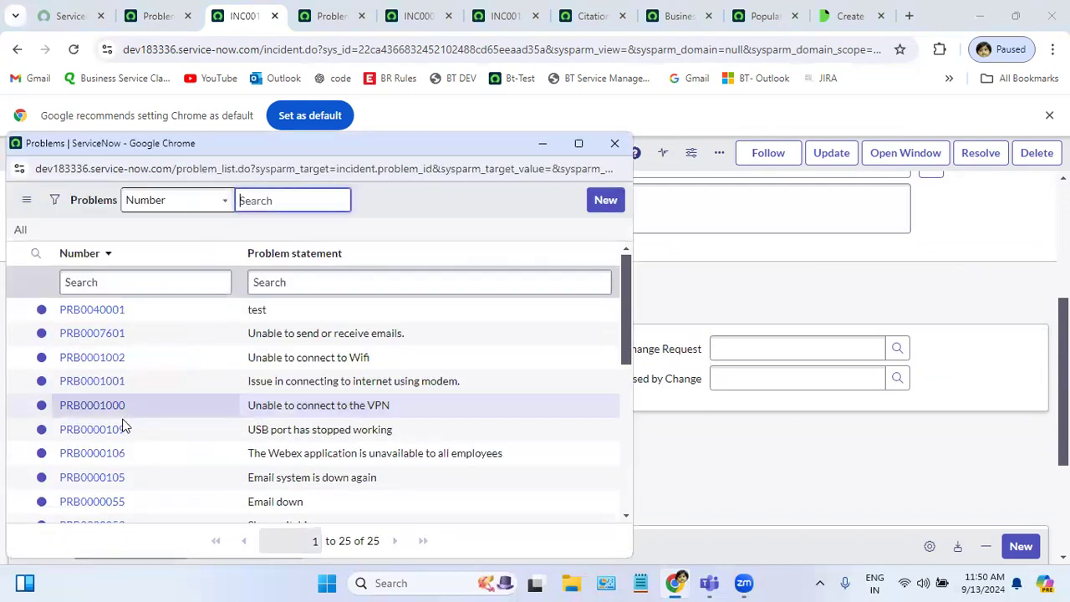
click(83, 478)
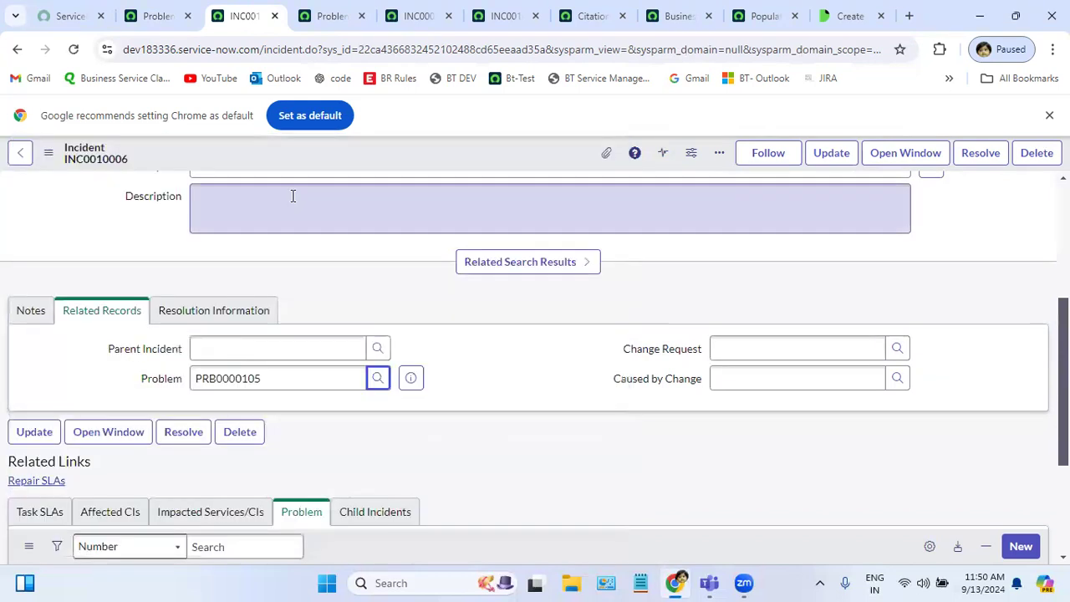
right_click(240, 153)
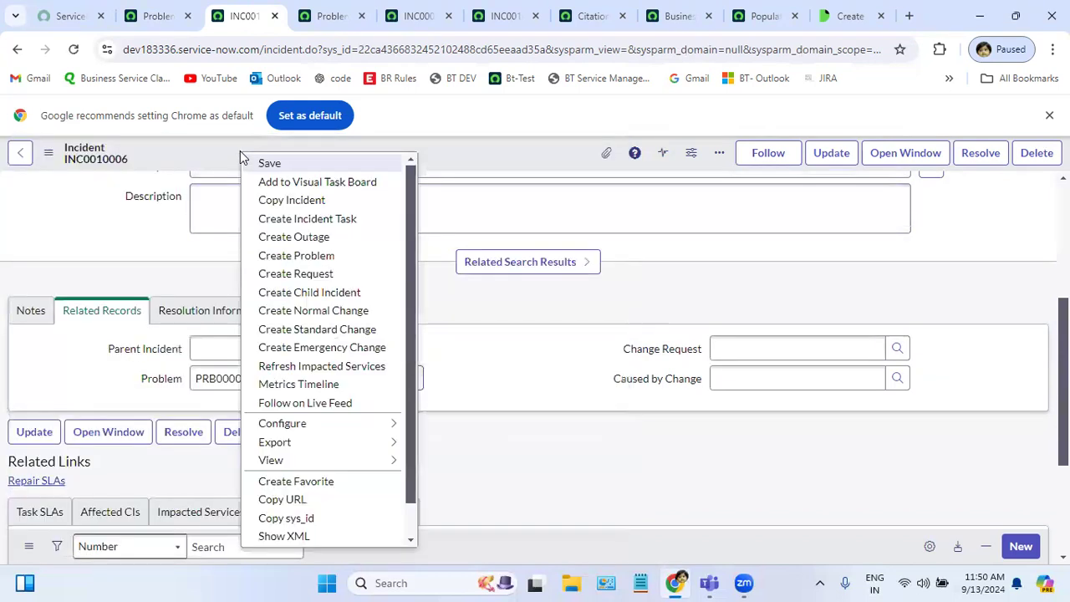
click(290, 166)
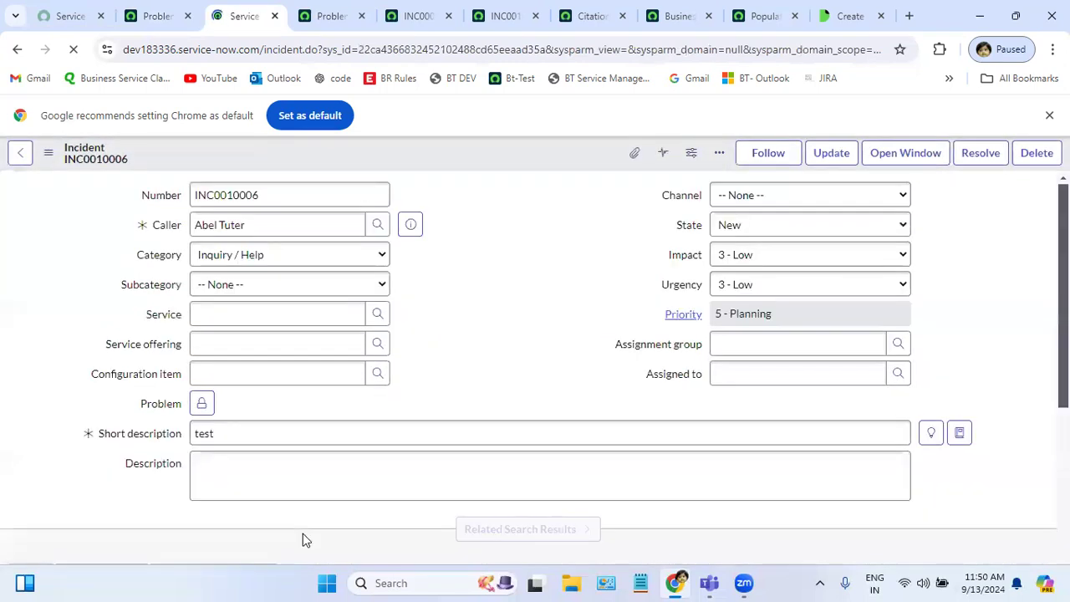
drag(1064, 324, 1064, 516)
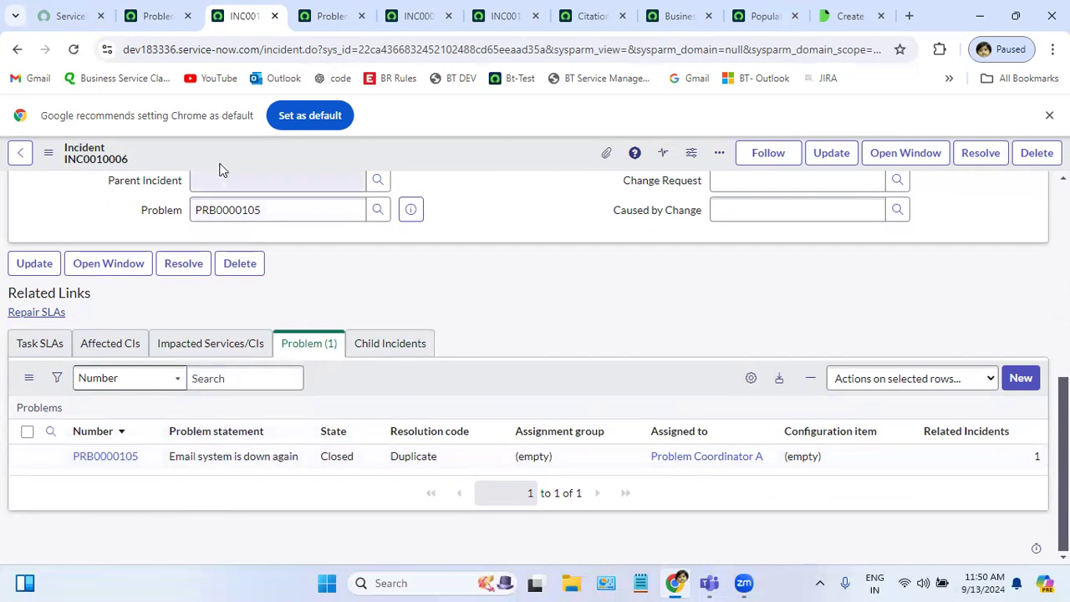
Return to the Problem relationship record and save it once more.
click(166, 9)
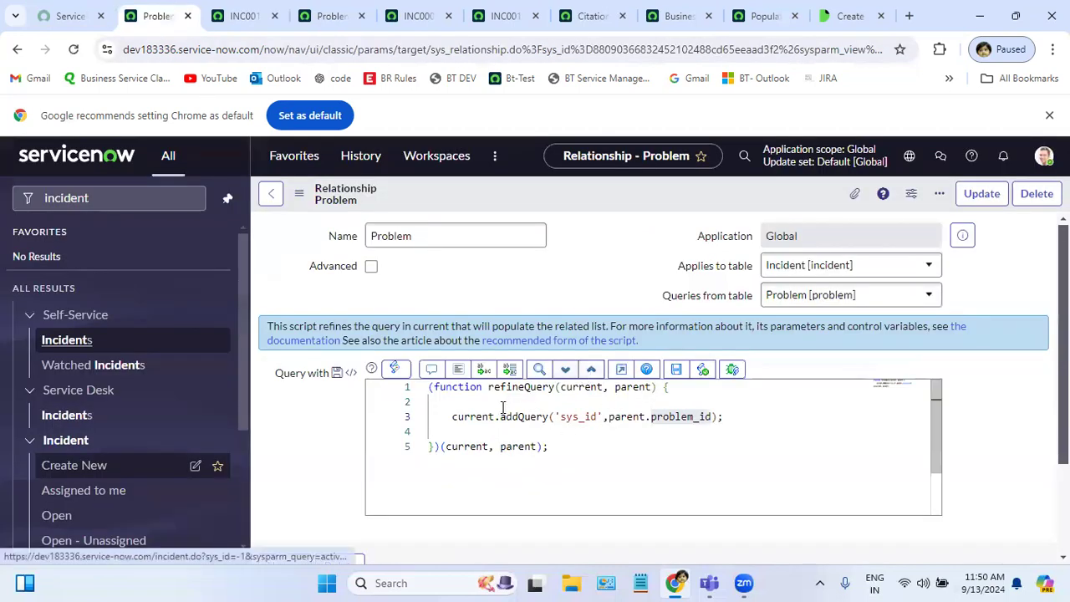
double_click(508, 195)
click(475, 181)
key(ctrl+s)
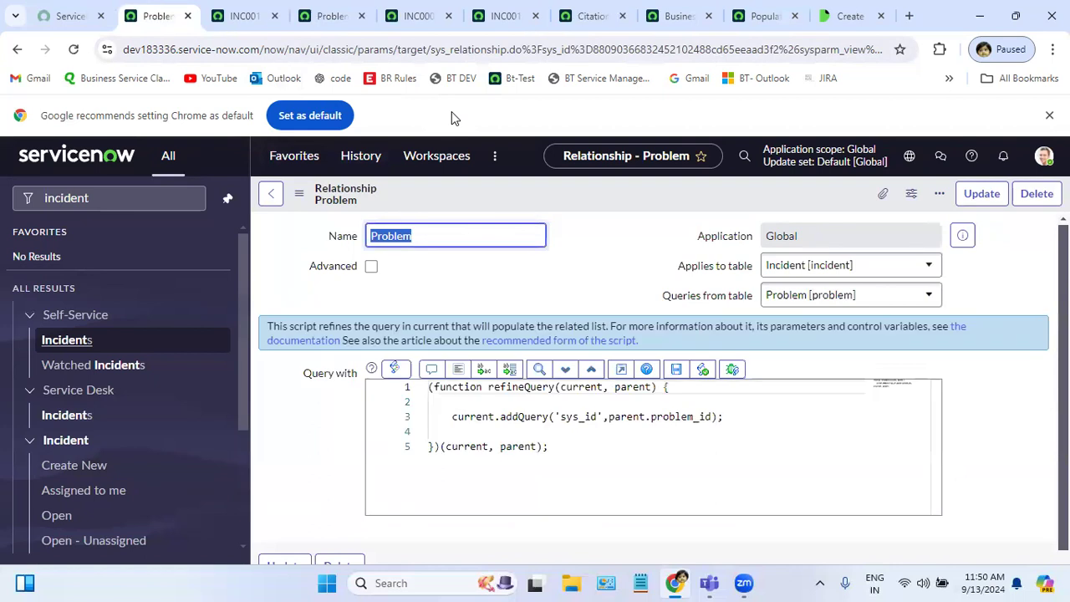
Close the leftover problem and incident browser tabs, keeping the Problem and Citations Records relationships and the business rule tabs.
click(586, 26)
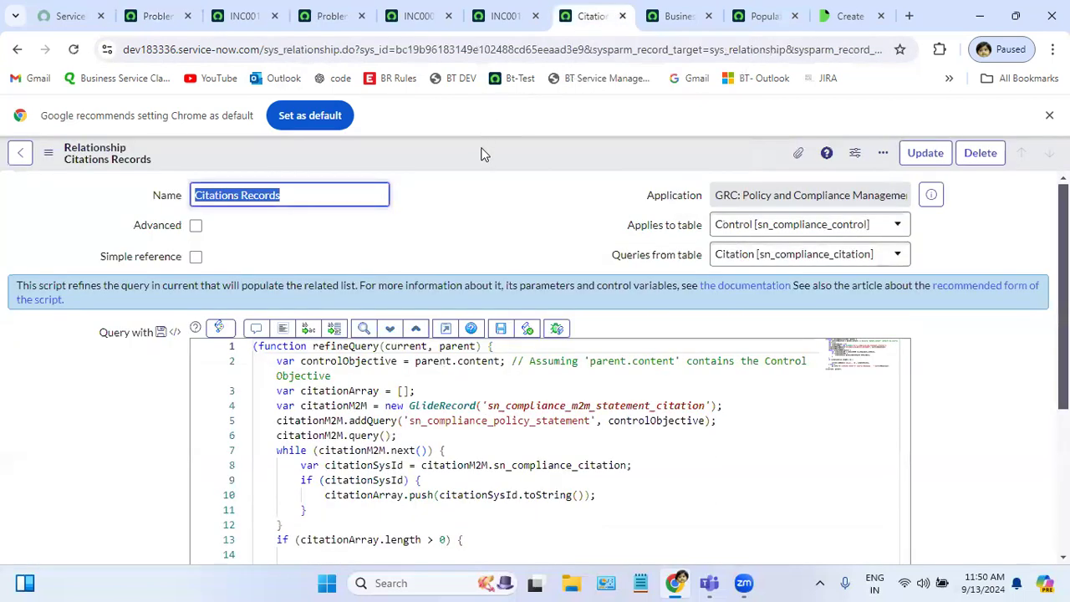
click(671, 19)
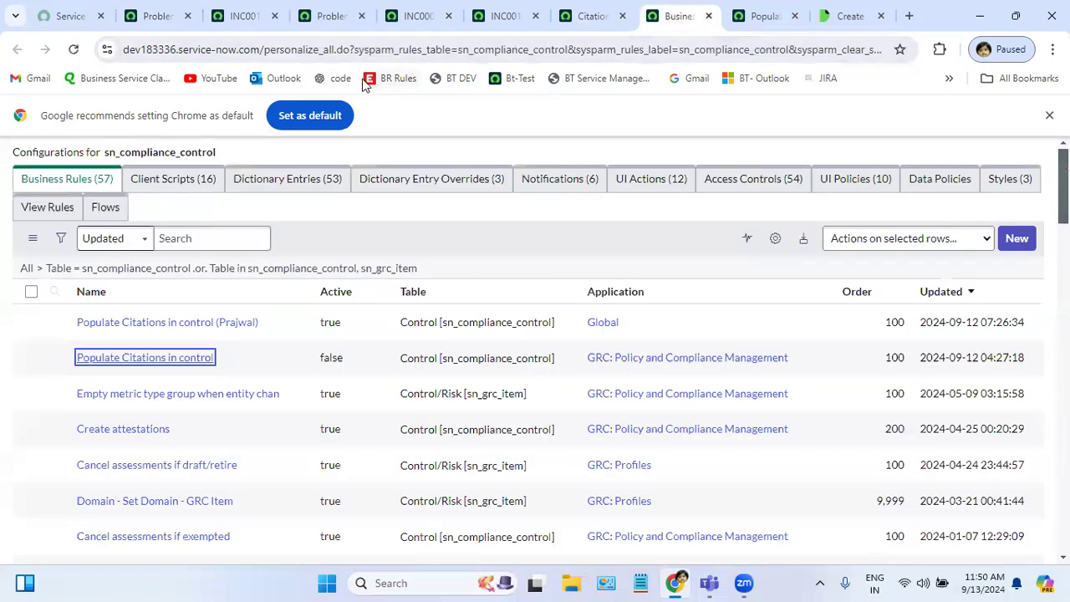
click(362, 17)
click(363, 17)
click(363, 17)
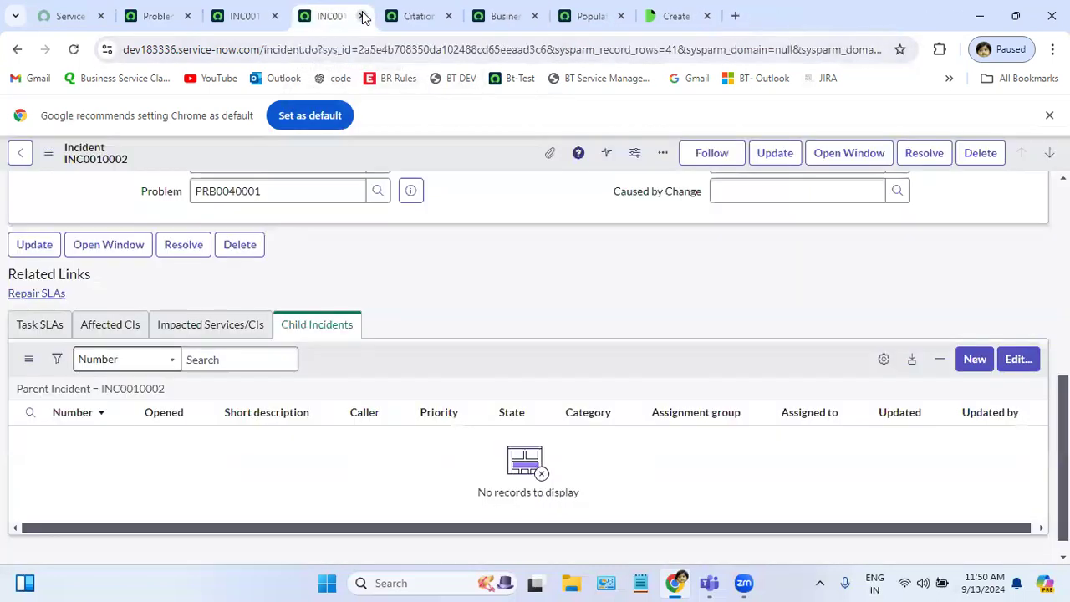
click(362, 17)
click(277, 25)
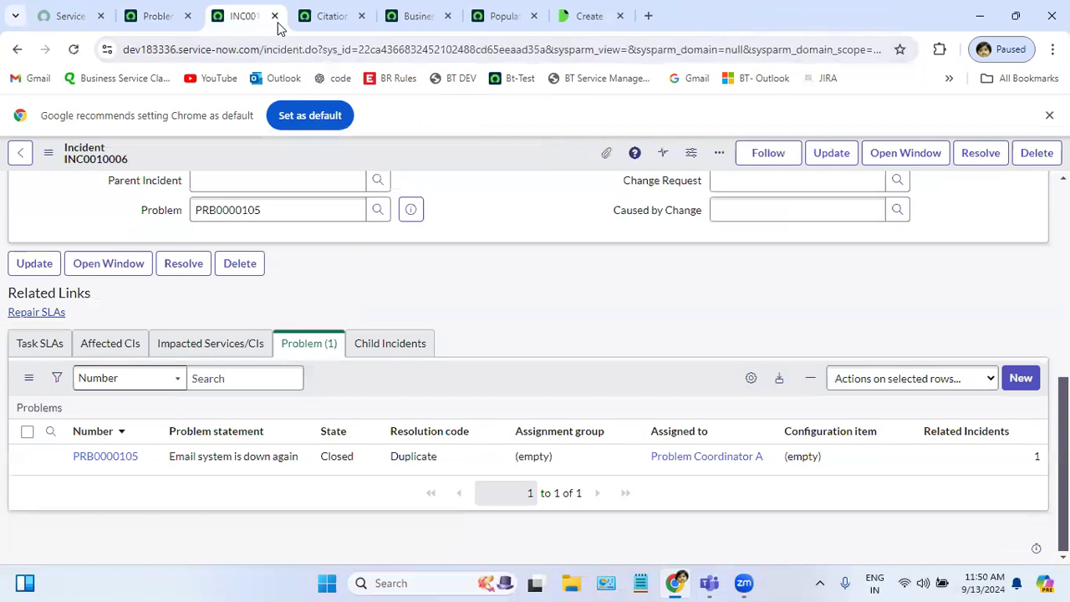
click(273, 17)
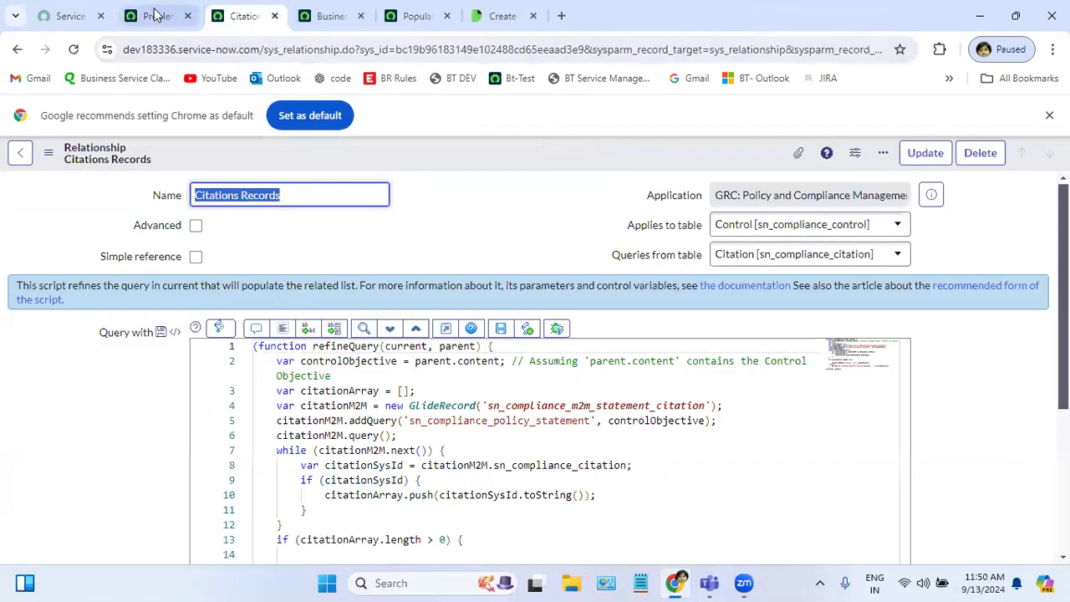
From the Problem relationship's tab, find the All Controls module in the navigator and open control CTRL0010002 in a separate browser tab.
click(157, 16)
click(99, 195)
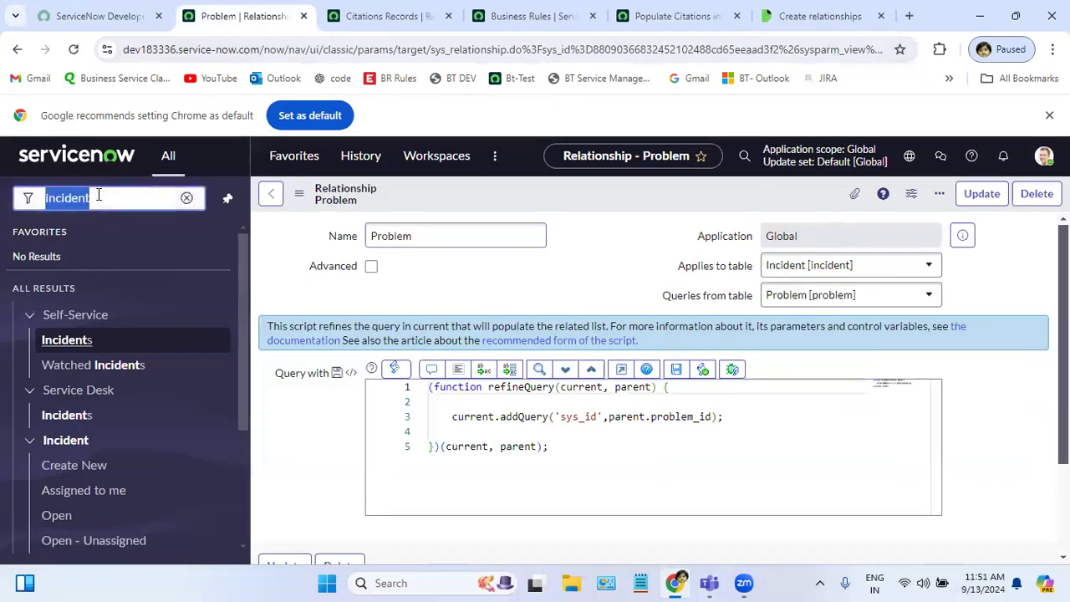
key(BackSpace)
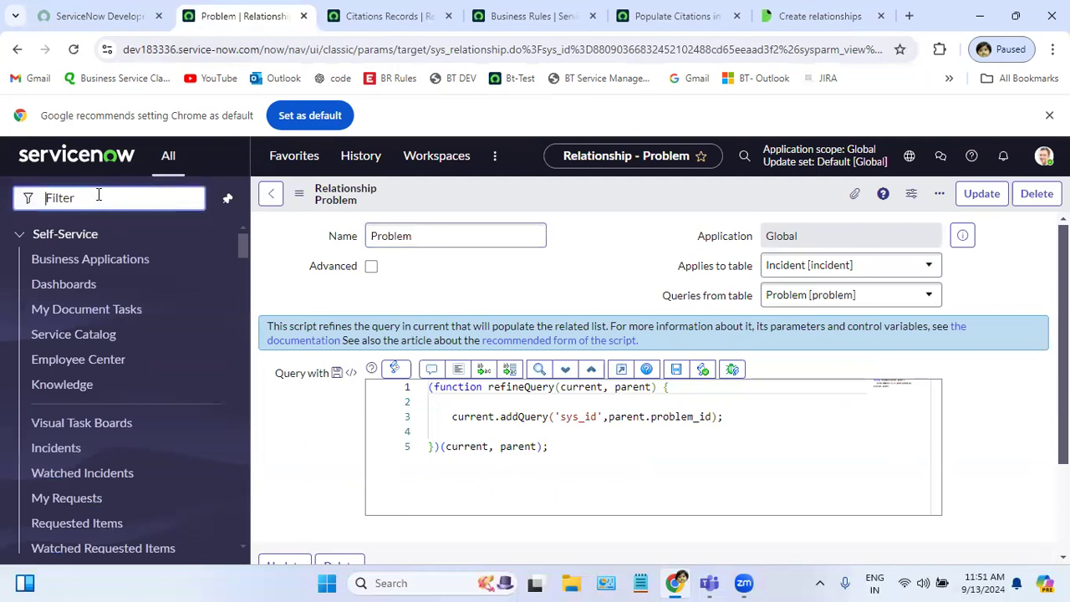
text(all contr)
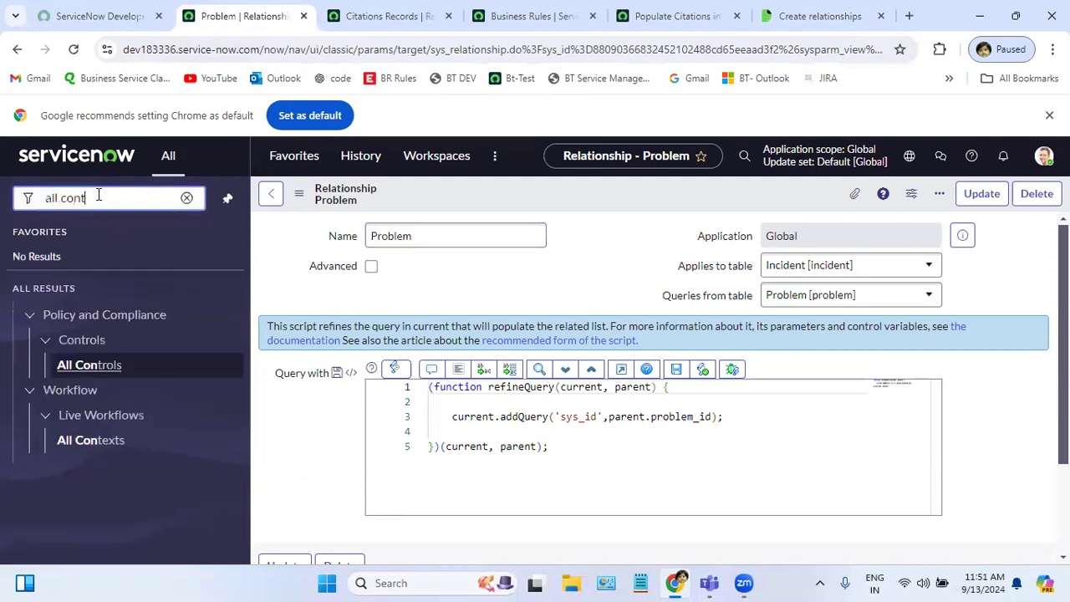
click(86, 365)
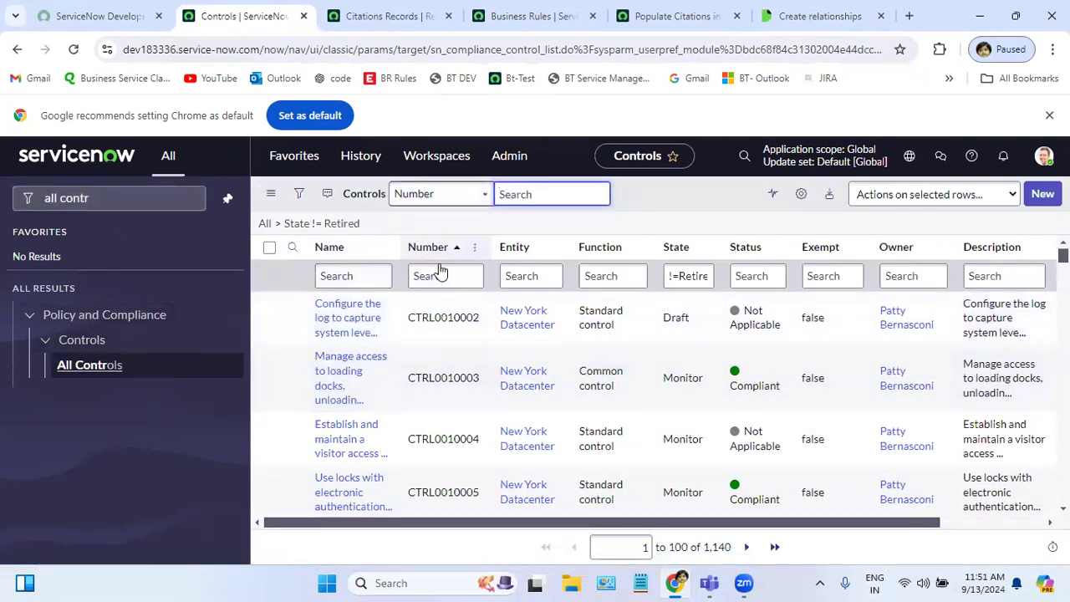
middle_click(359, 327)
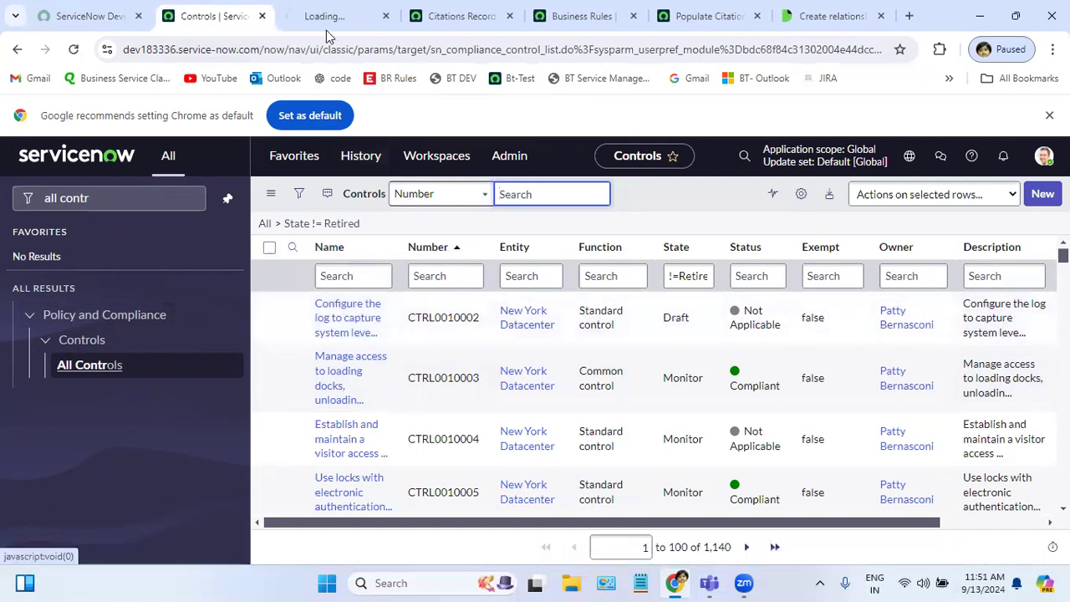
click(324, 24)
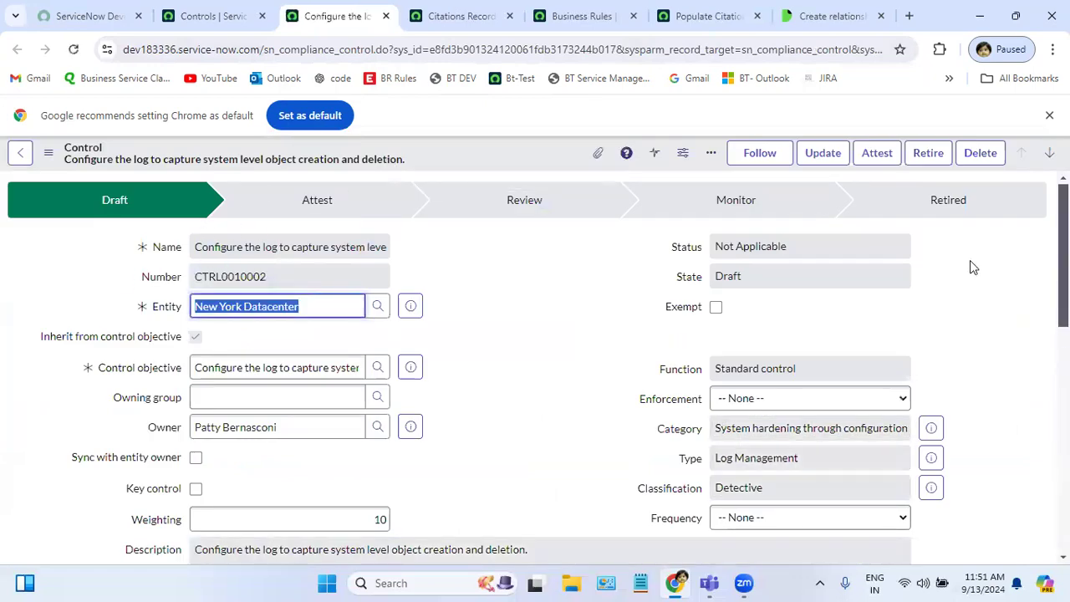
Set the control's Control objective to "Identify and authenticate approved devices before establishing a connection to restricted data.".
scroll(847, 265, down, 1)
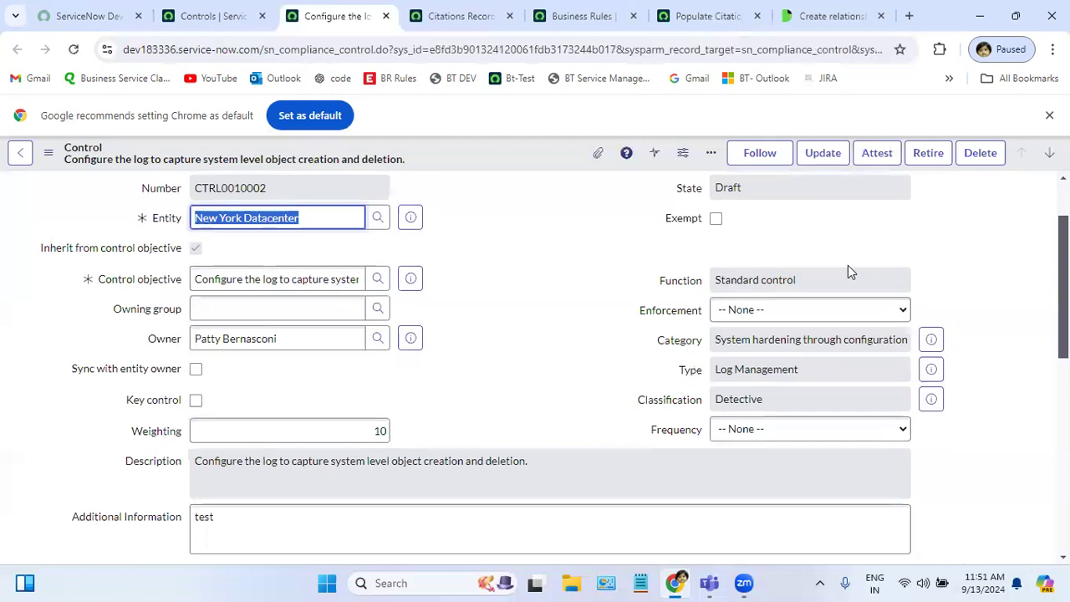
triple_click(209, 278)
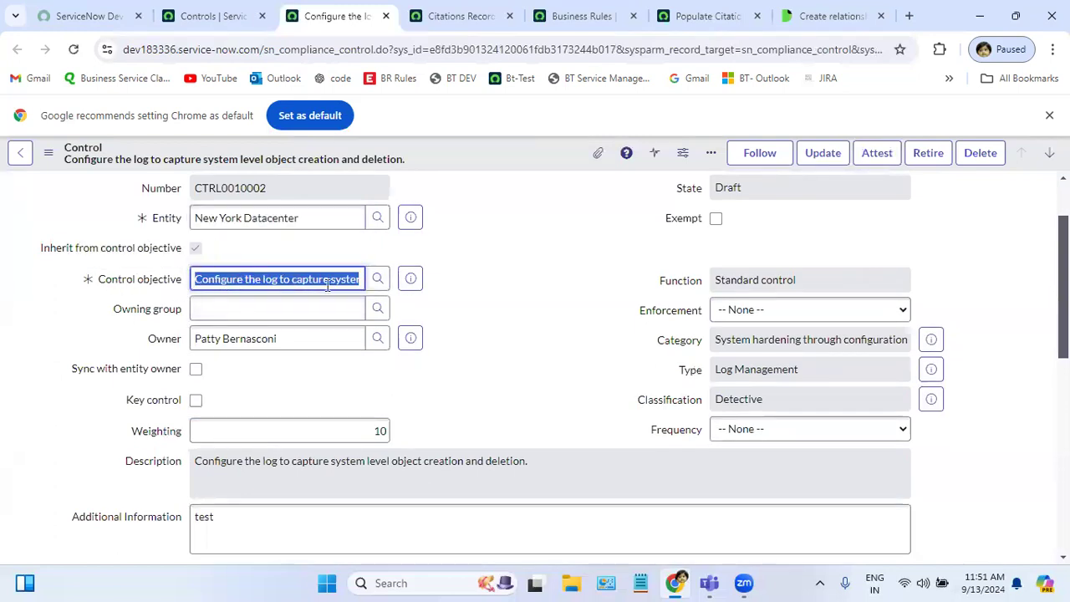
click(380, 281)
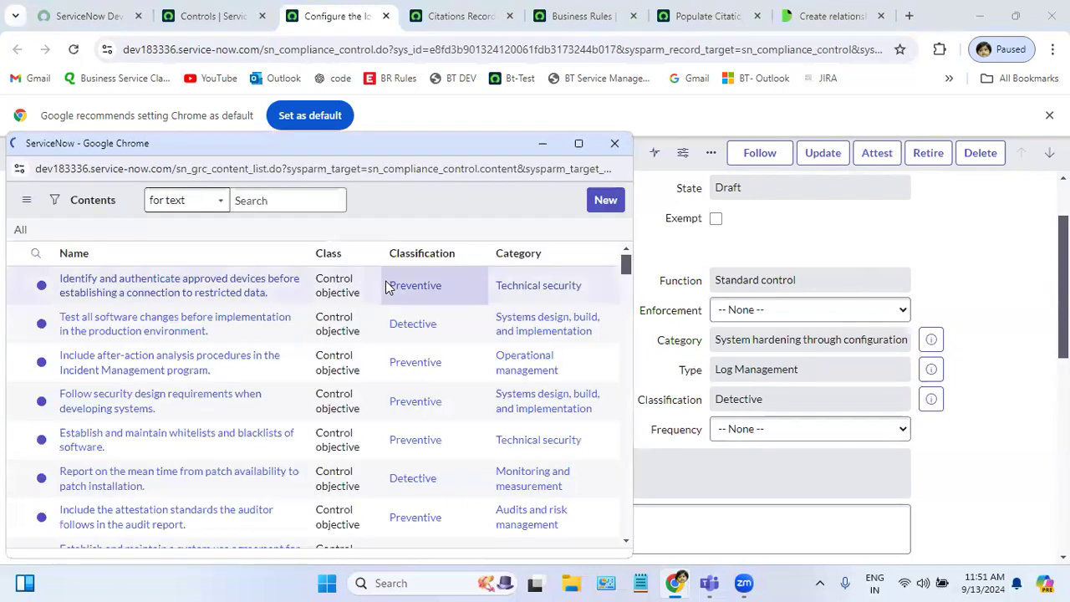
click(122, 310)
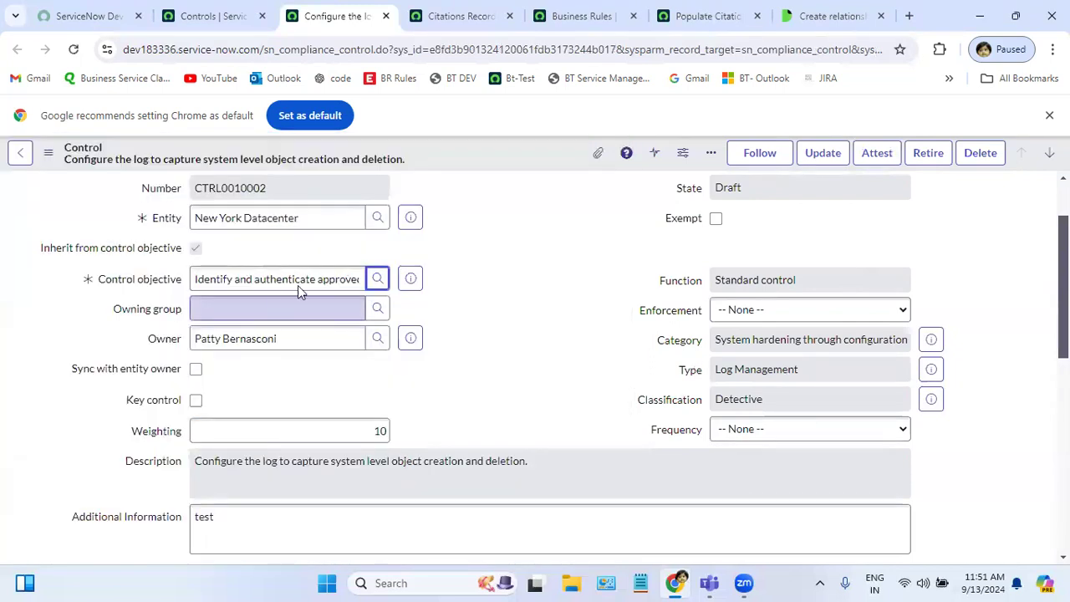
Open the selected control objective's record in its own tab and examine its Citations related list.
click(409, 279)
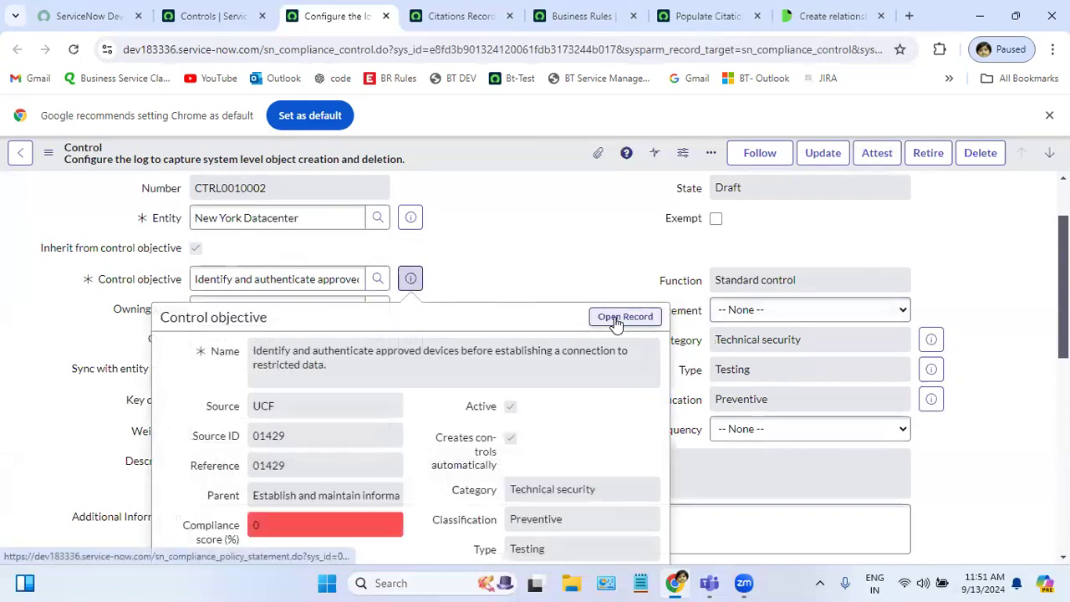
click(623, 318)
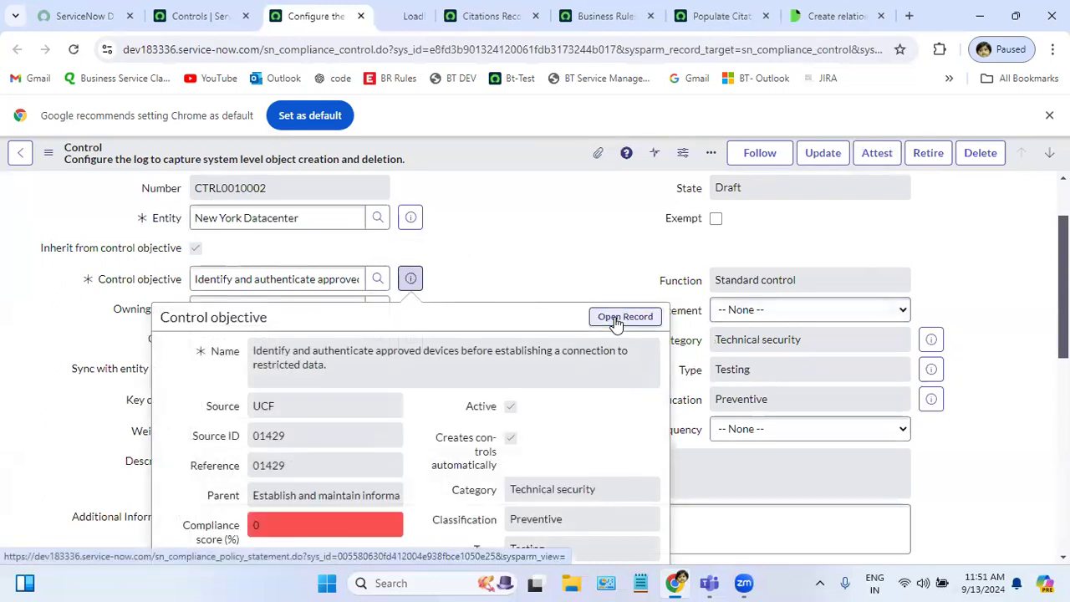
click(475, 187)
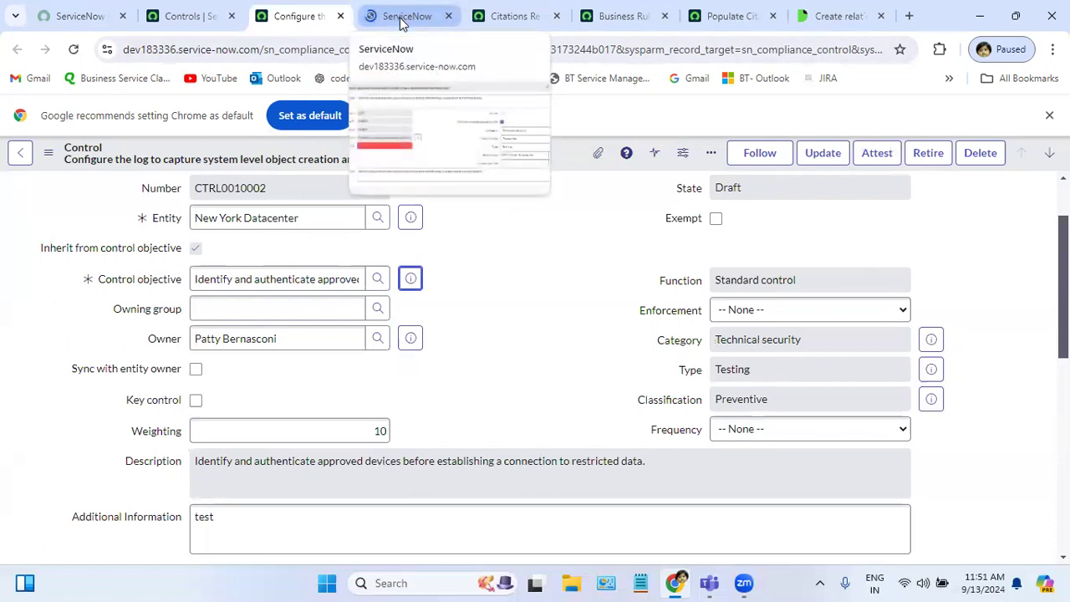
click(402, 19)
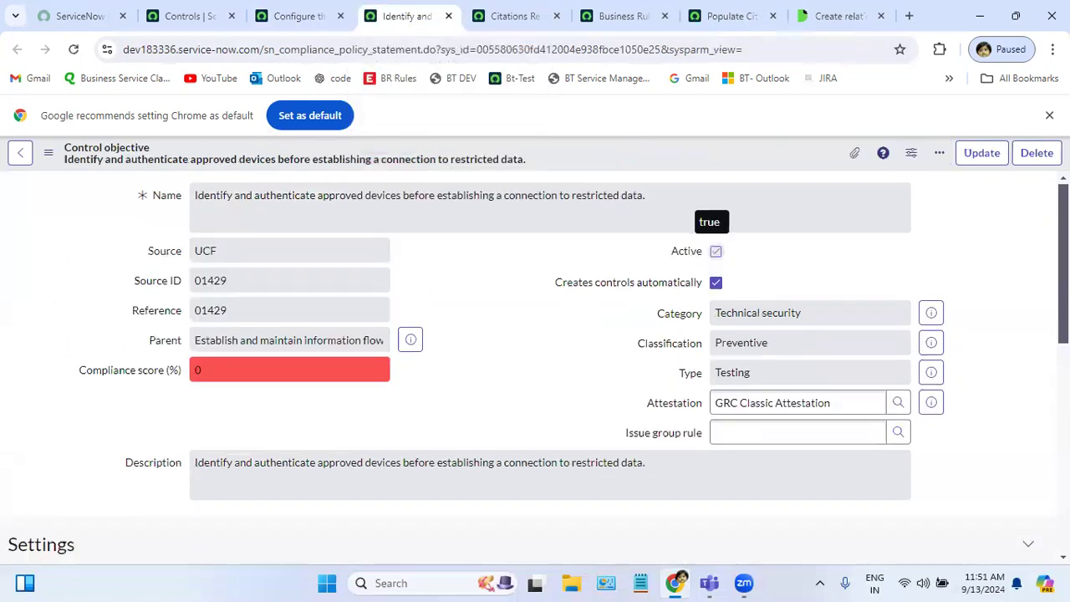
scroll(535, 367, down, 10)
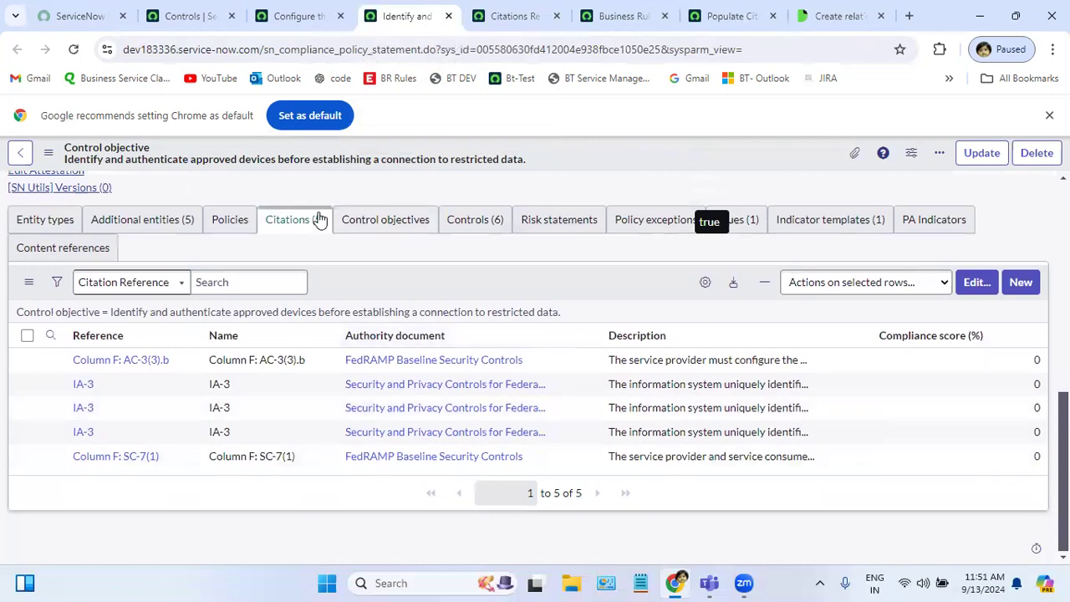
click(309, 233)
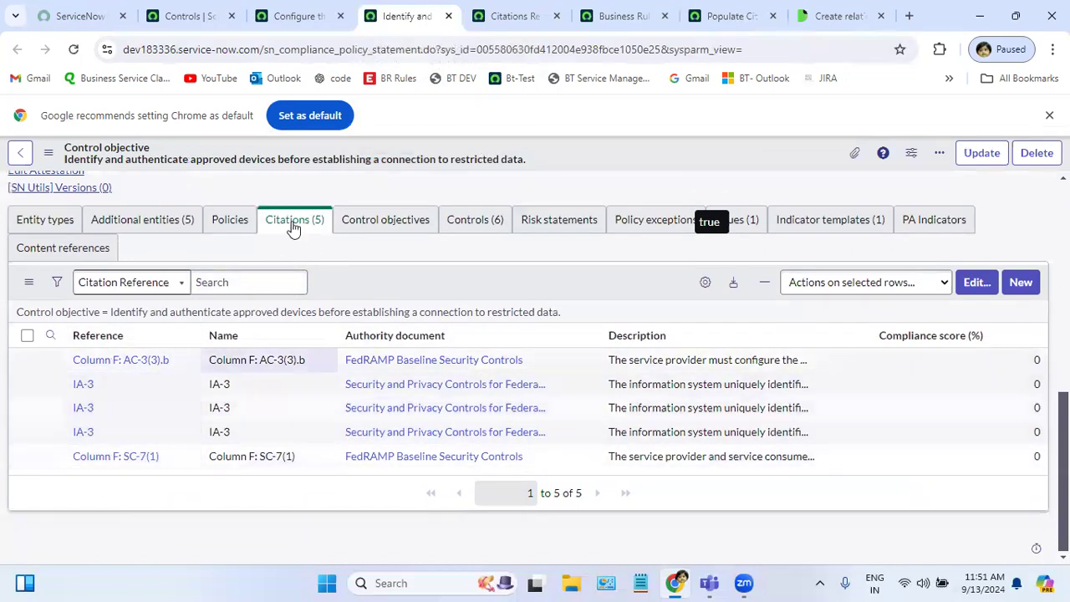
Compare the control's Control objective reference and its Citations Records and Citations related lists with the citations on the objective record.
click(297, 17)
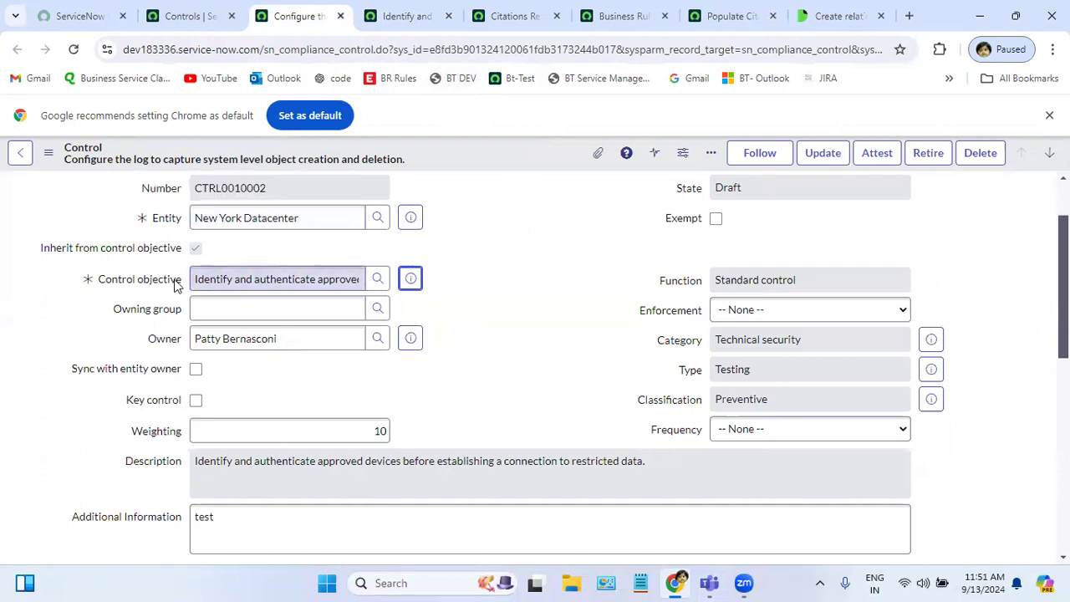
click(240, 282)
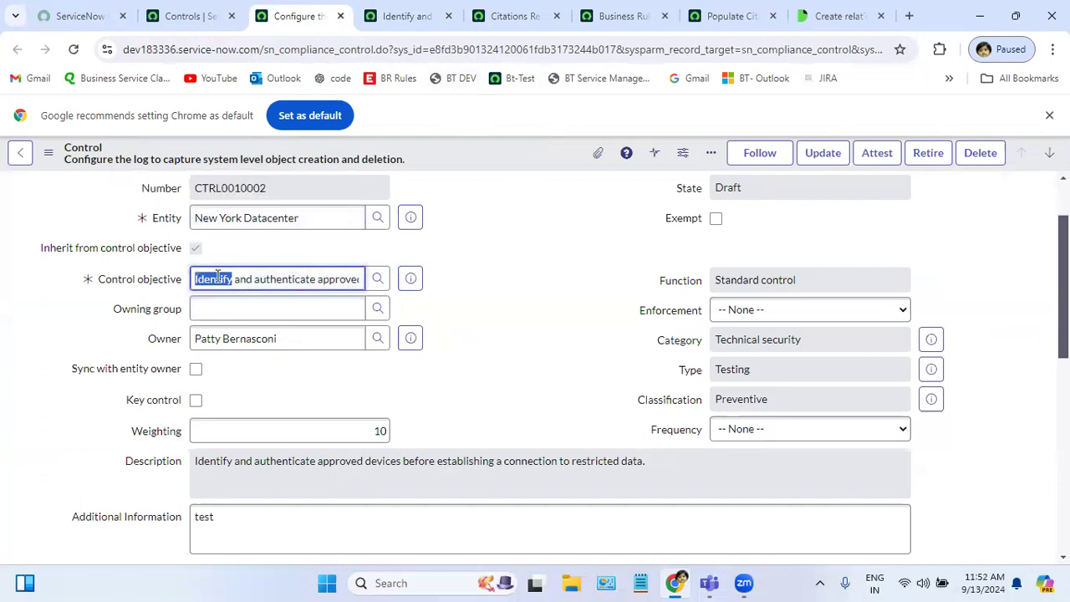
drag(218, 276, 273, 272)
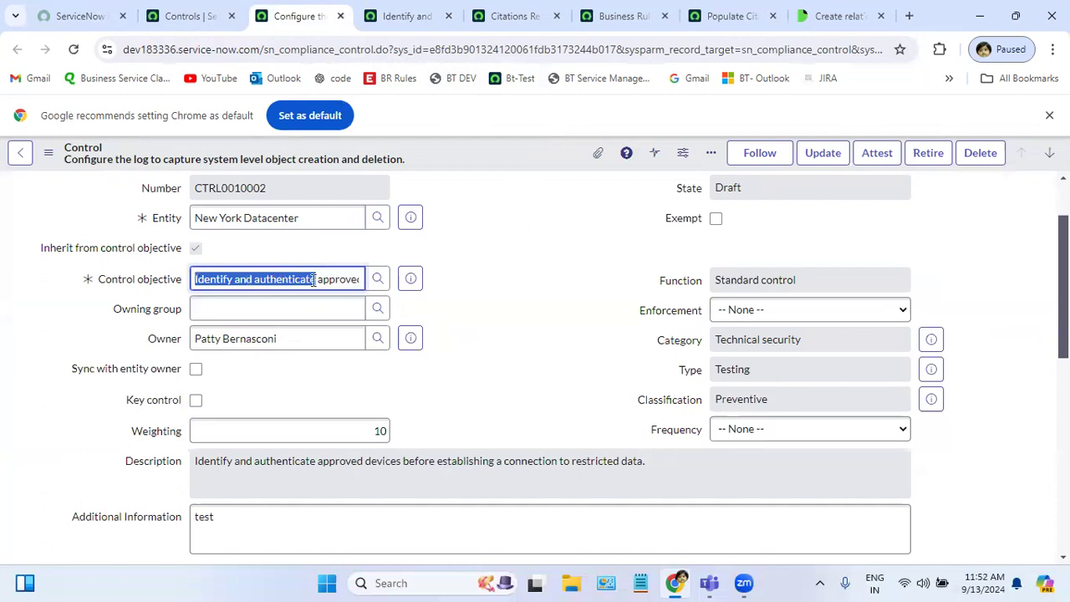
click(401, 16)
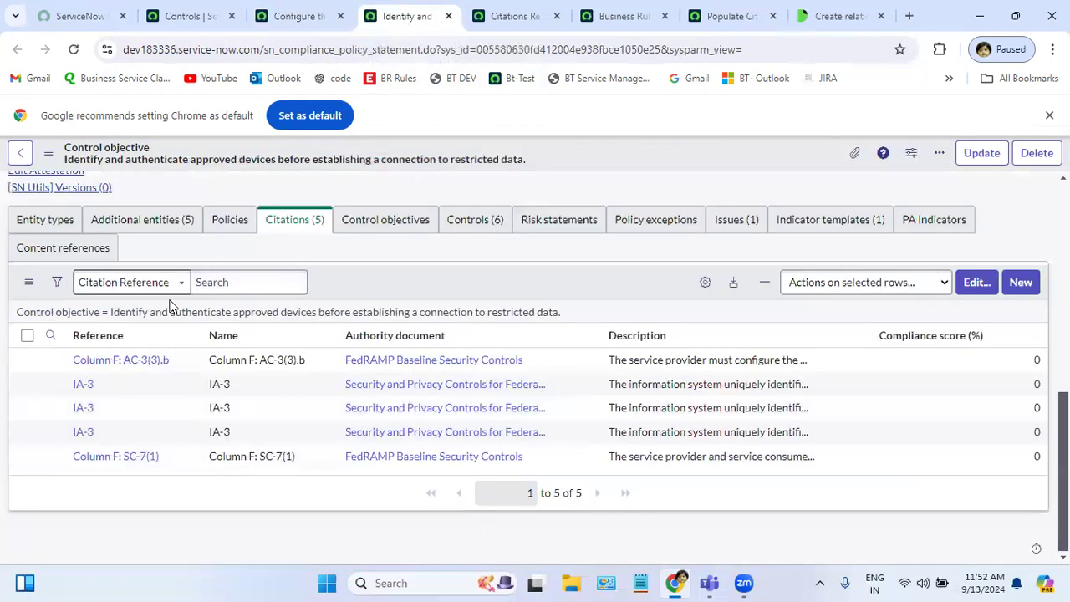
click(290, 10)
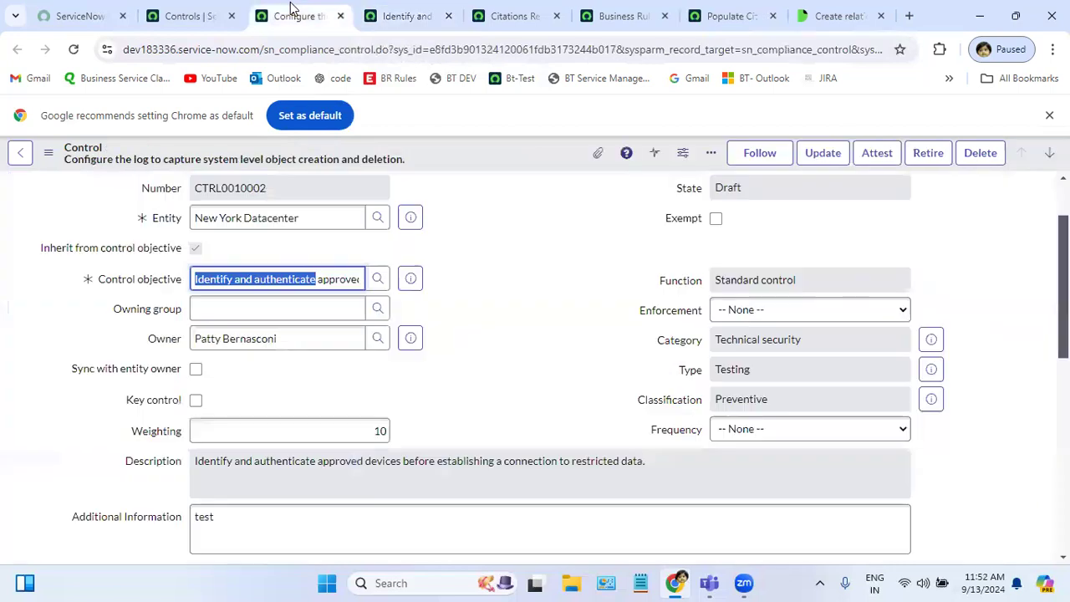
scroll(805, 317, down, 10)
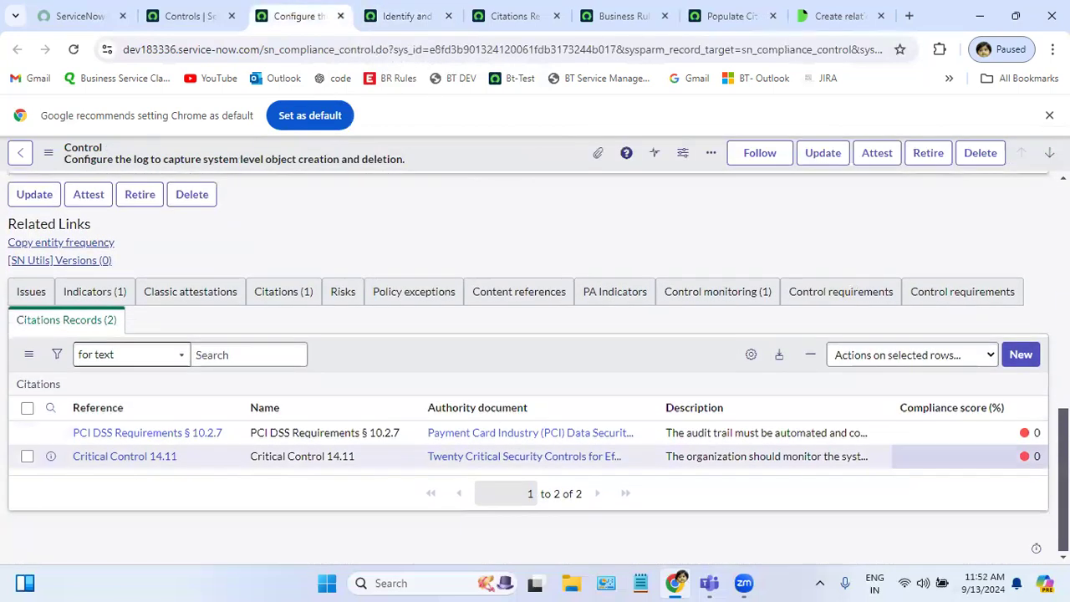
click(289, 294)
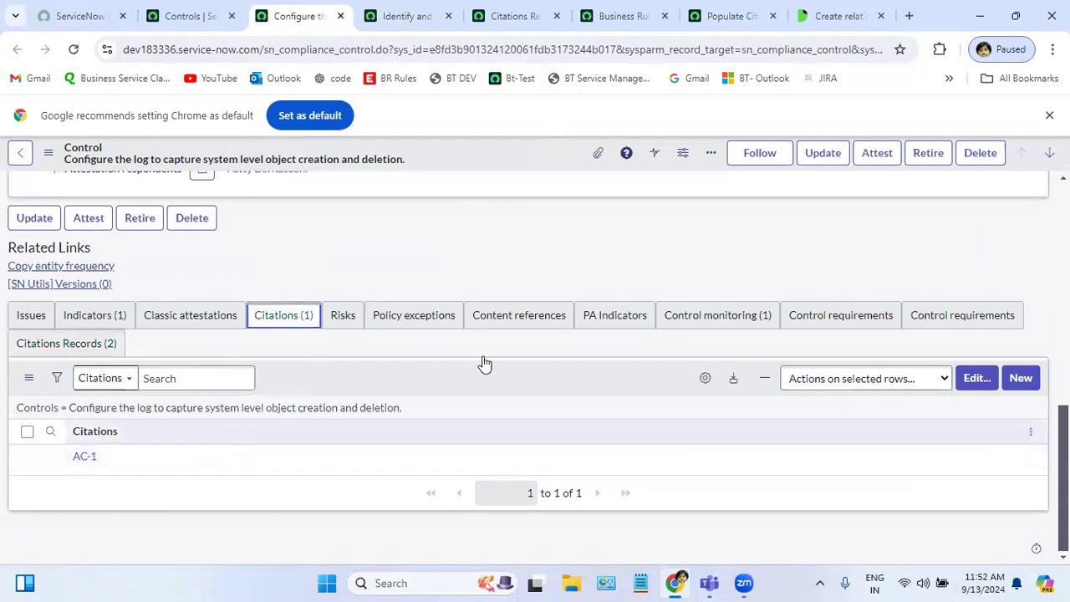
Change the control's Control objective to "Test all software changes before implementation in the production environment.".
scroll(535, 368, up, 15)
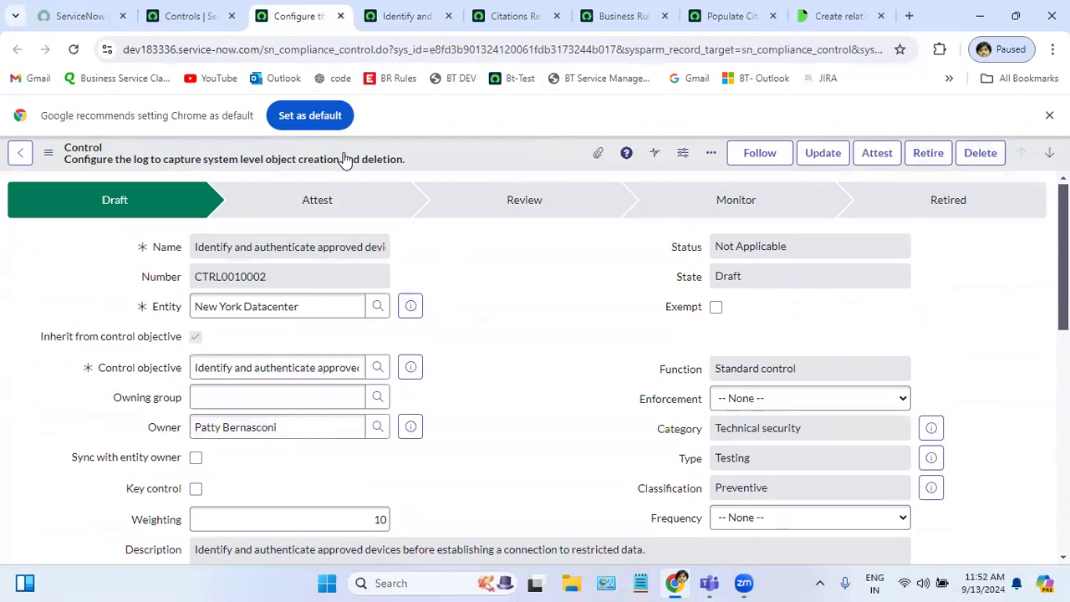
click(377, 369)
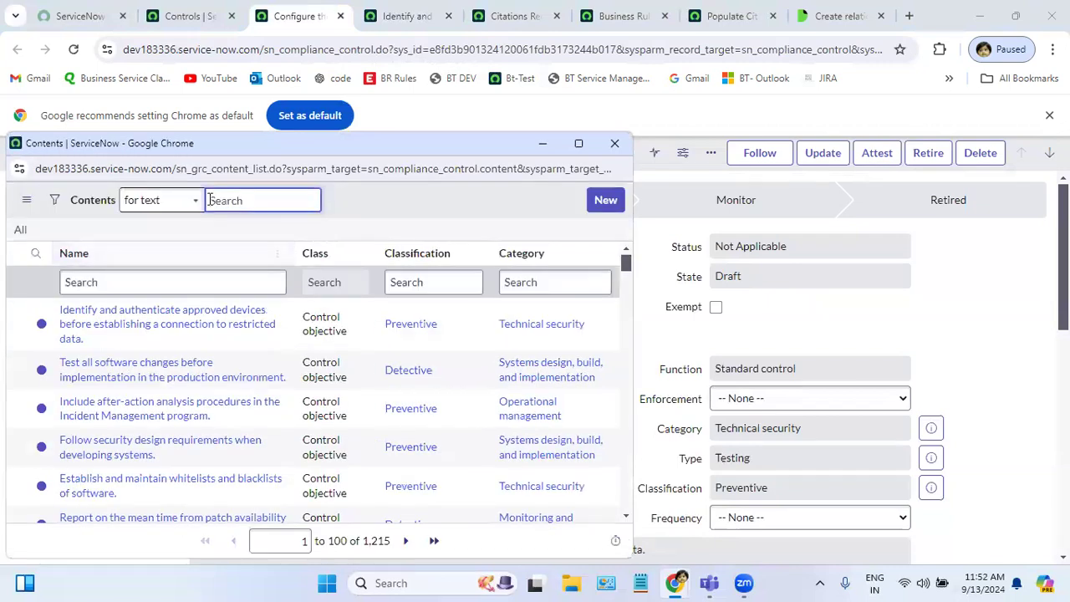
mouse_move(183, 170)
mouse_down()
mouse_move(617, 170)
mouse_move(183, 170)
mouse_up()
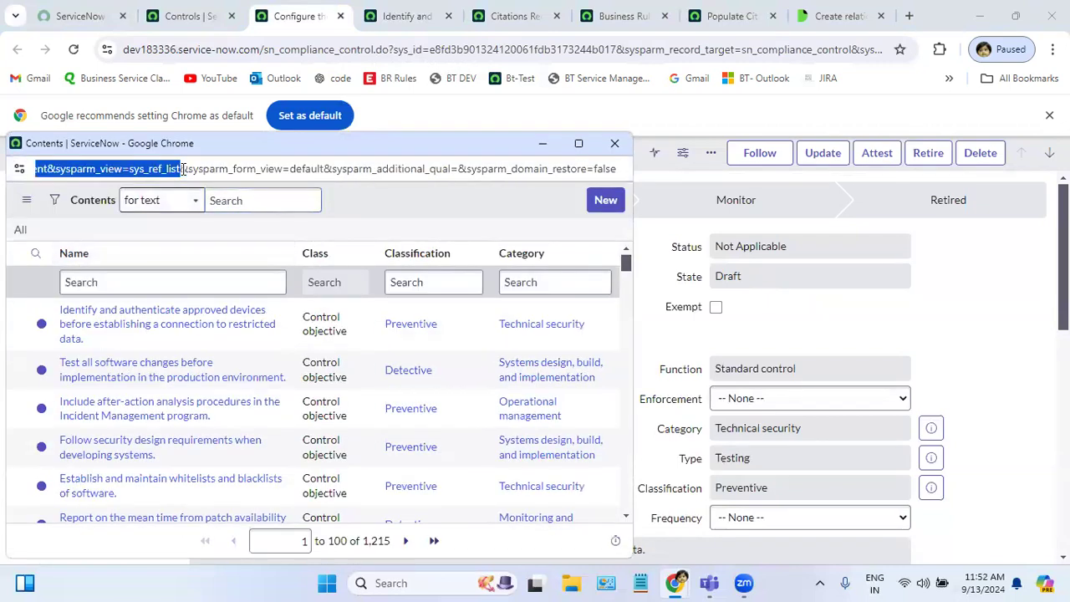
click(107, 375)
click(107, 375)
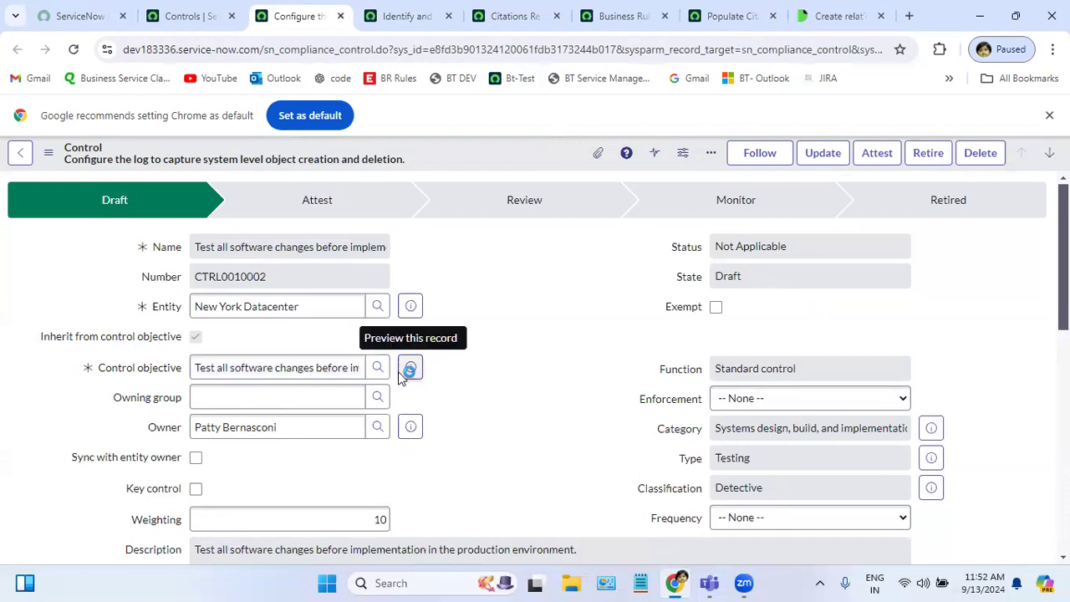
Preview the control's newly selected control objective from its reference field and close the preview.
click(399, 374)
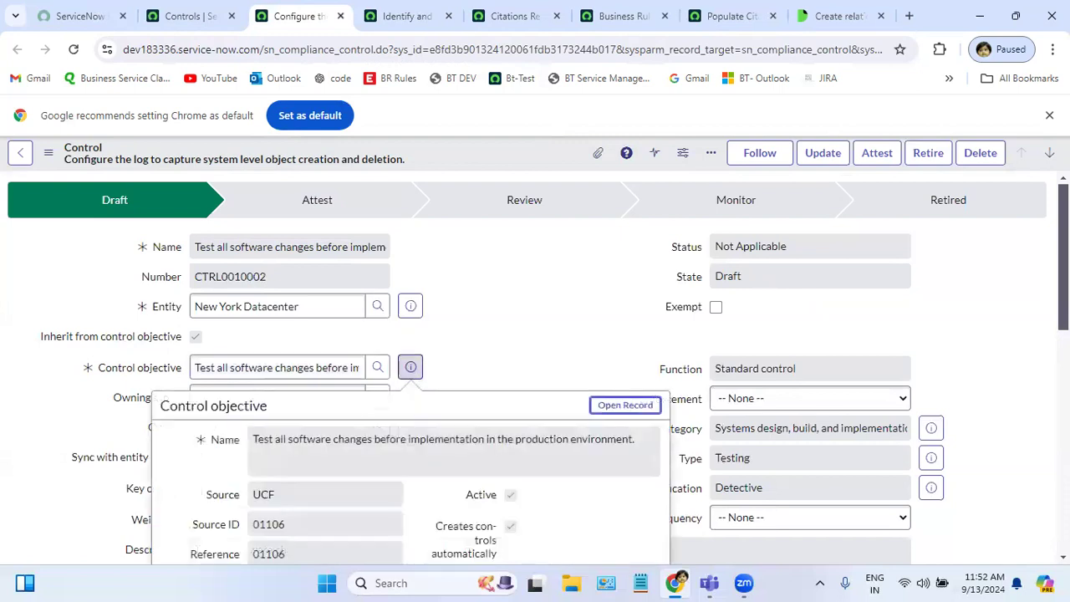
scroll(535, 368, down, 4)
scroll(534, 367, up, 2)
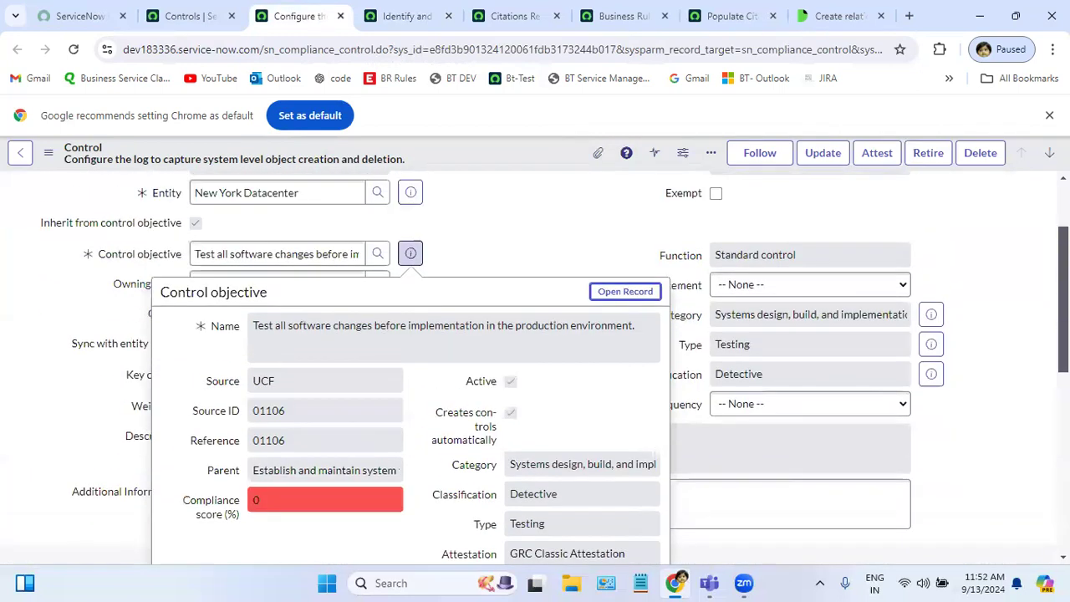
click(633, 297)
click(635, 176)
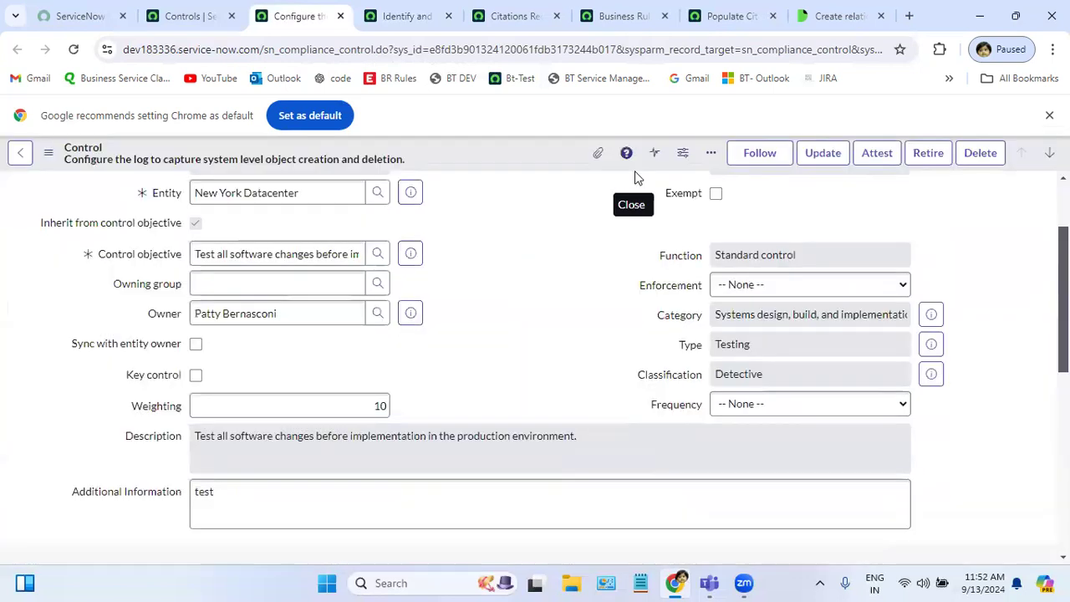
Open the newly selected control objective's record in its own tab, close the previous objective's tab, and examine its Citations related list.
click(408, 252)
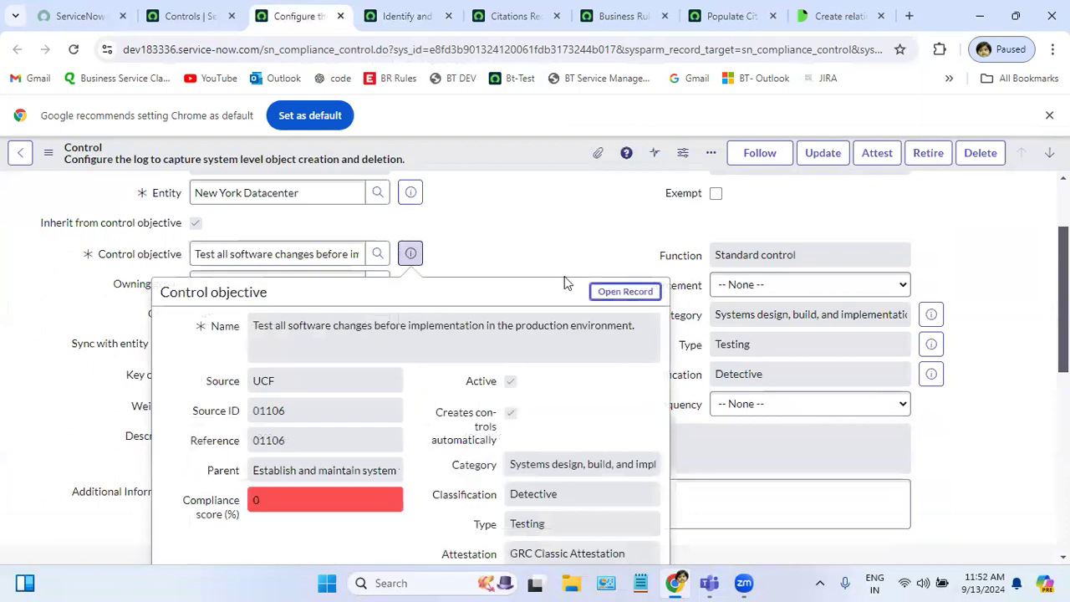
middle_click(617, 292)
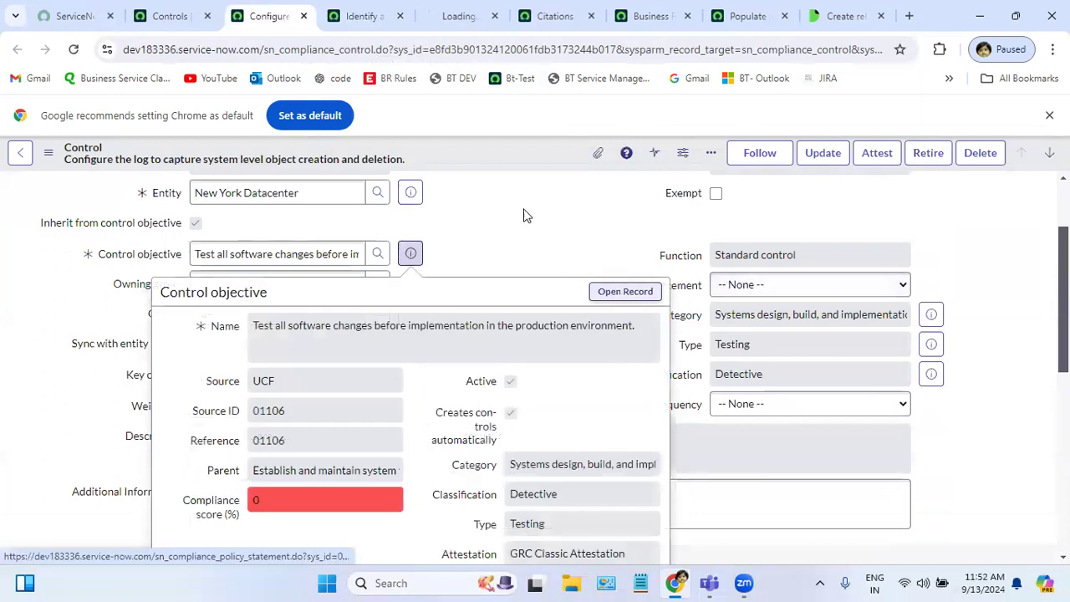
click(400, 16)
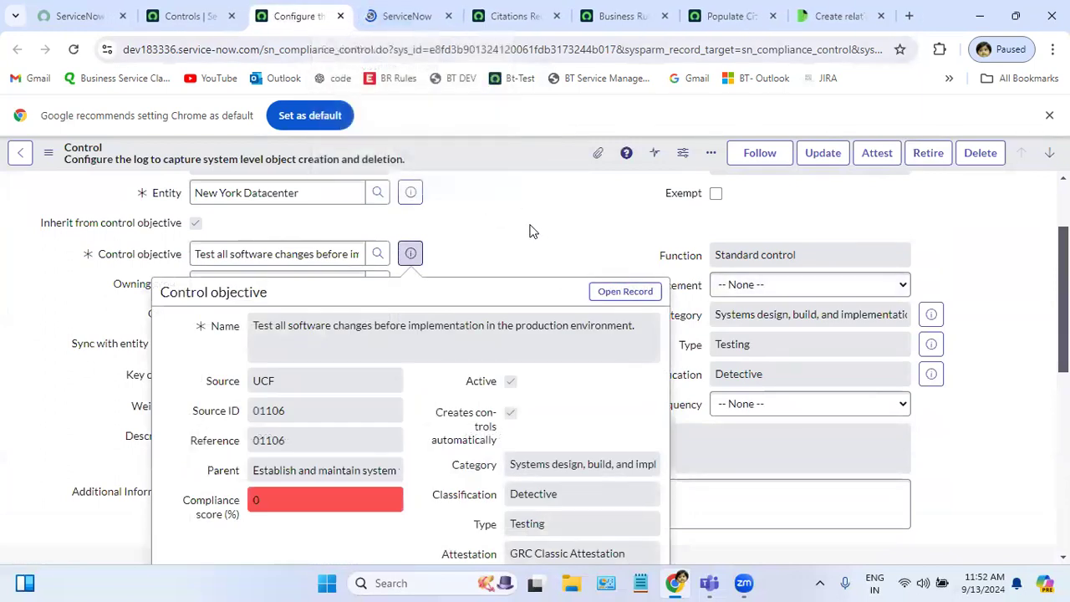
click(531, 233)
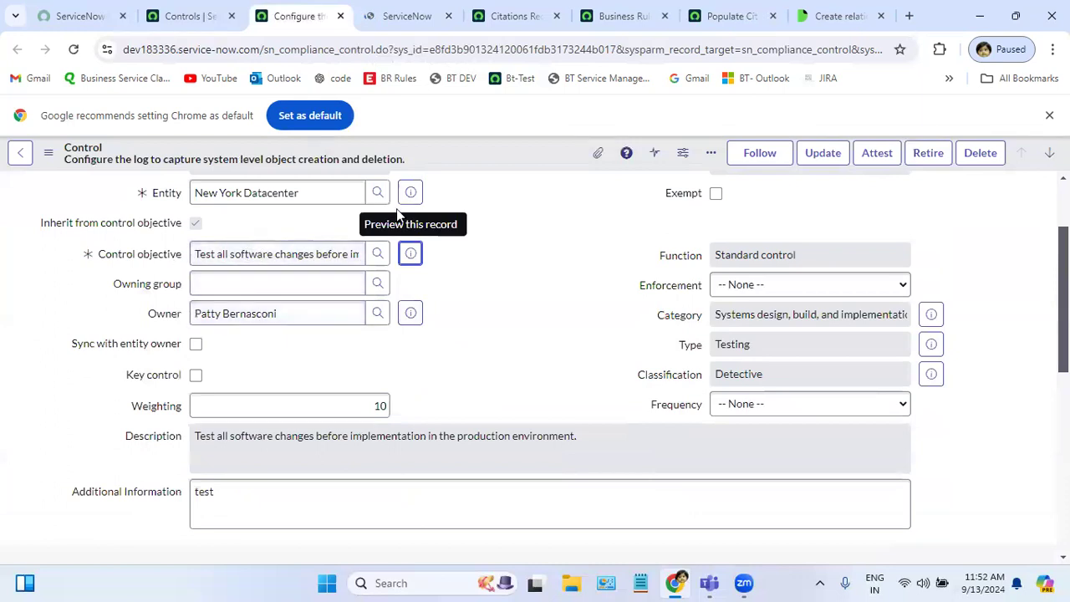
click(383, 16)
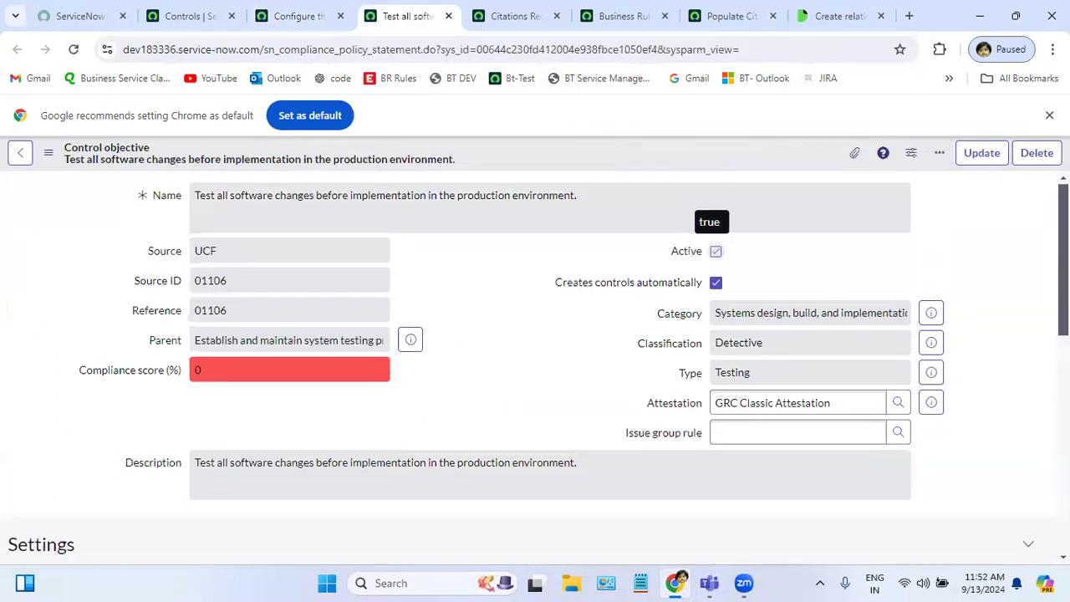
scroll(616, 354, down, 10)
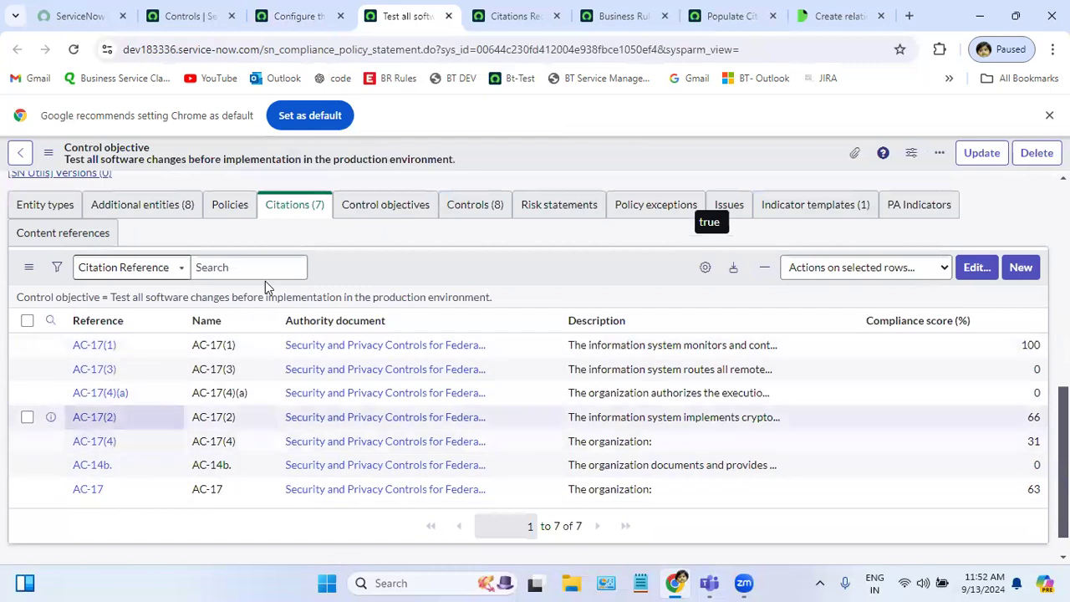
Examine the control's Citations and Citations Records related lists against the new objective's citations.
click(313, 9)
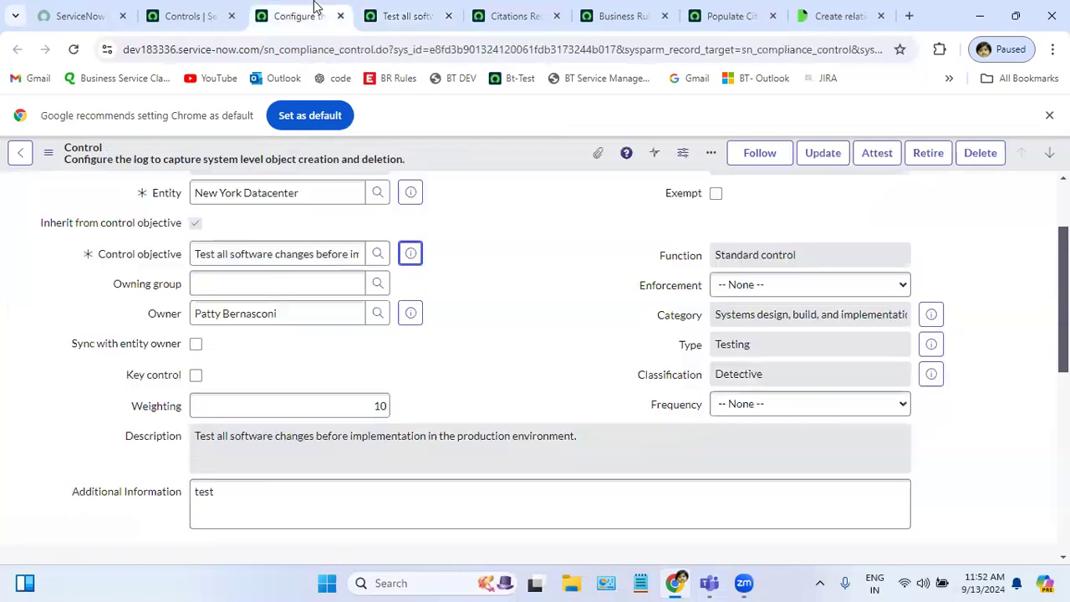
scroll(323, 383, down, 10)
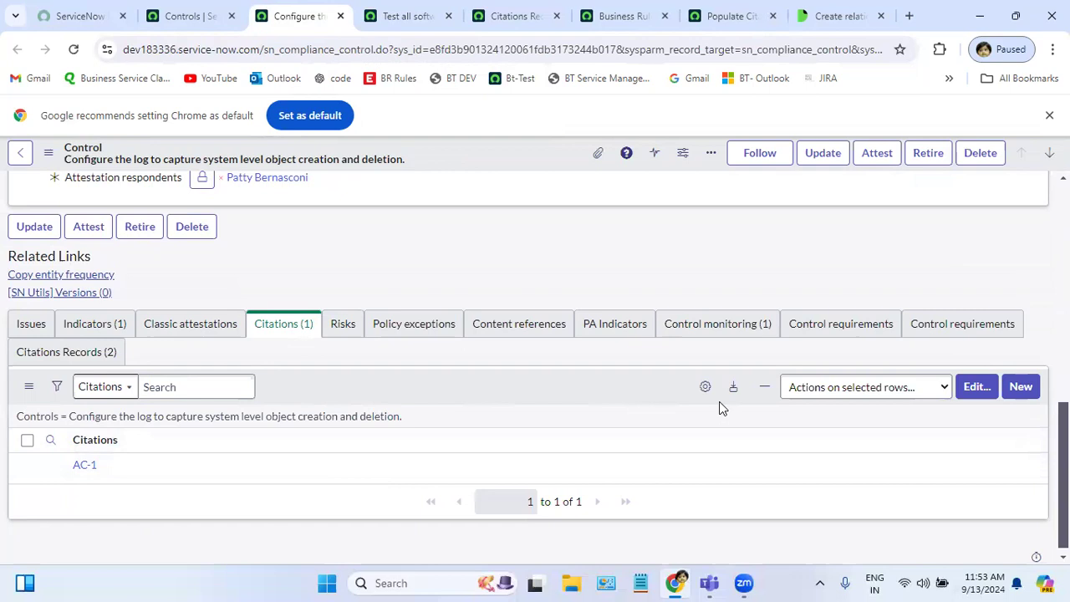
click(110, 349)
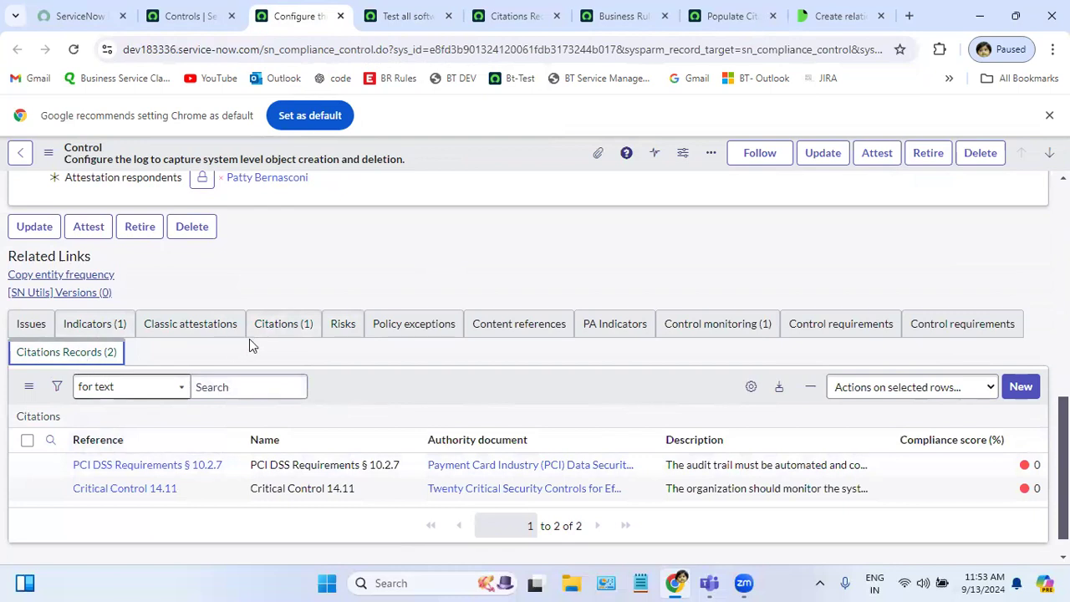
click(472, 222)
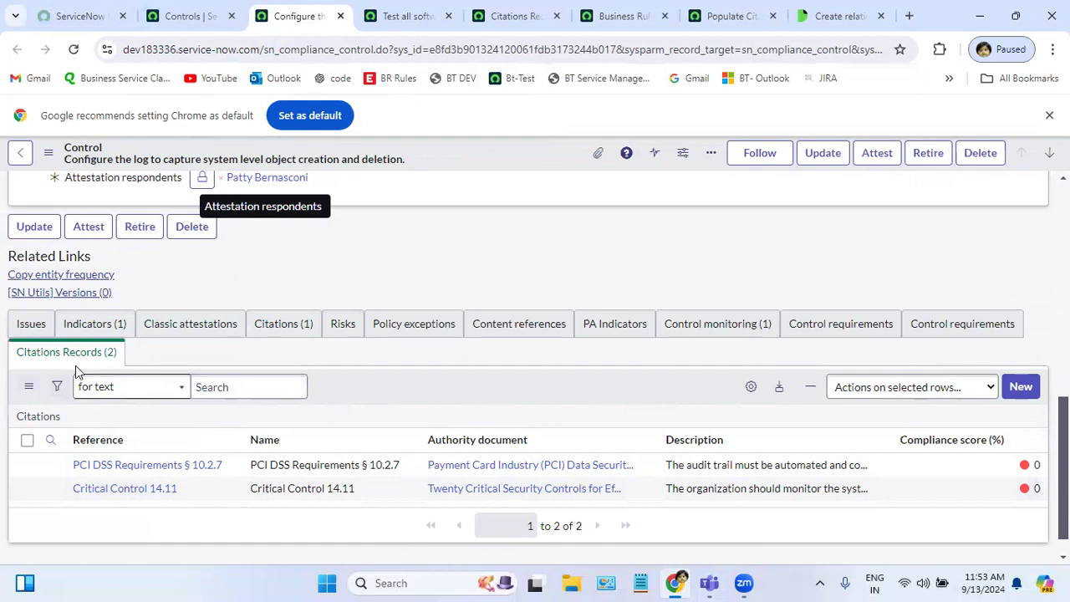
Find "relationship" in the application navigator and open the System Definition Relationships list.
click(191, 16)
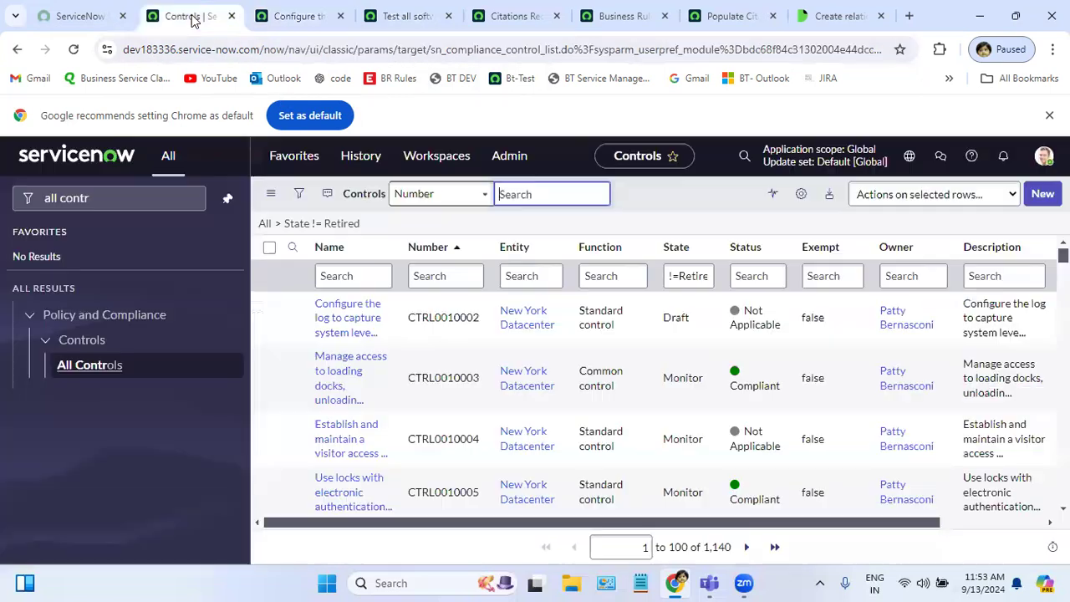
click(136, 198)
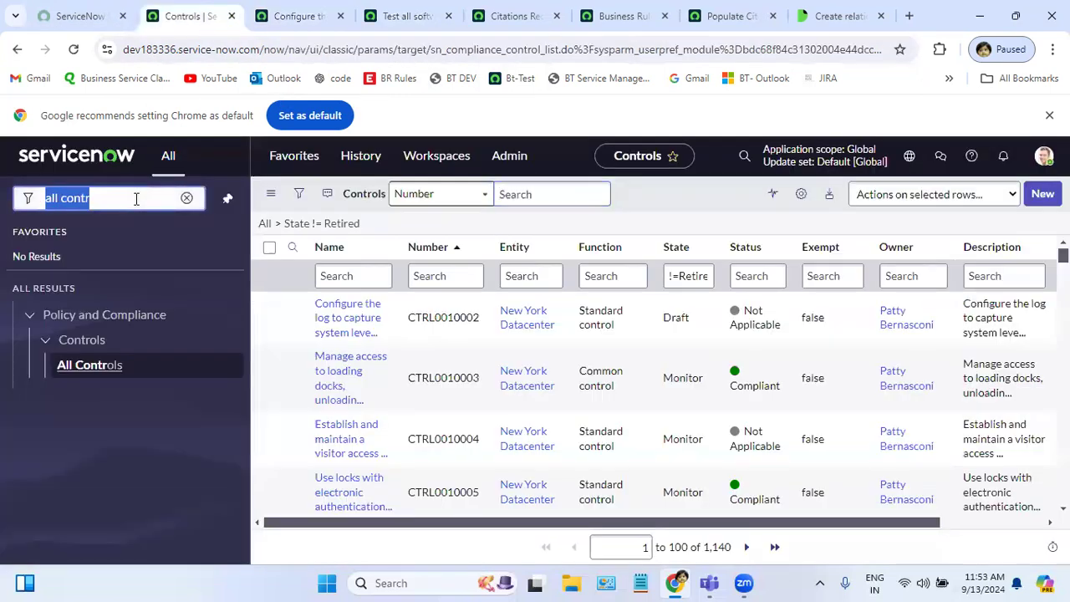
key(BackSpace)
text(relation)
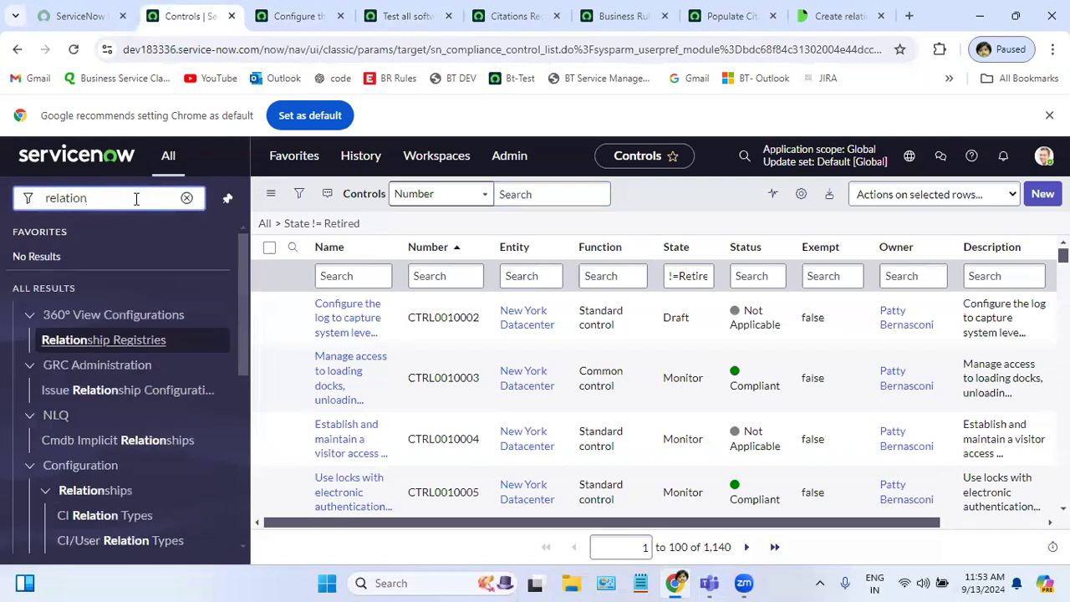
text( sh=)
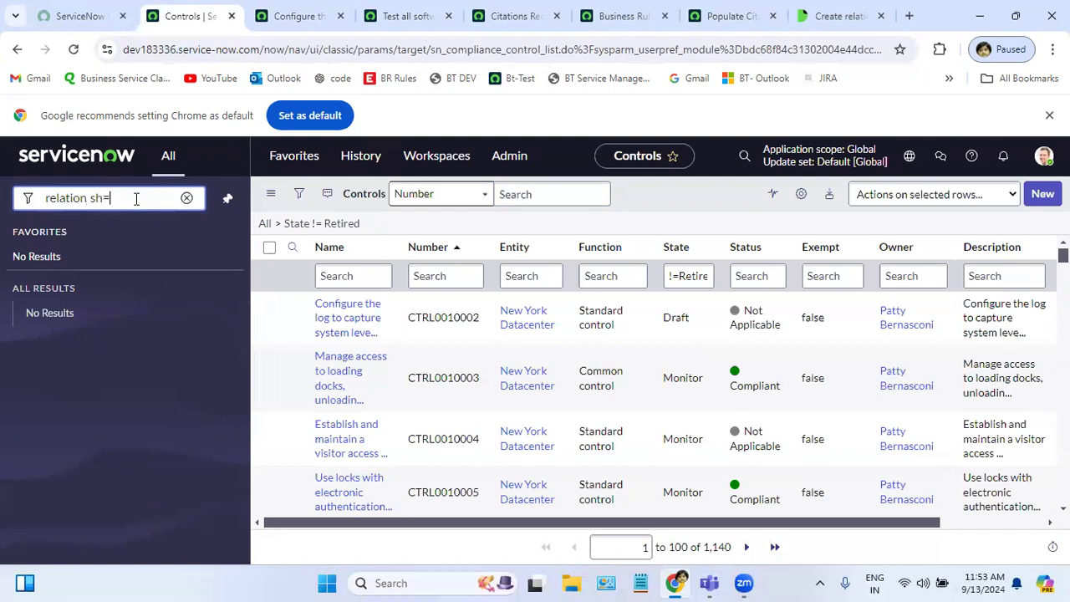
key(BackSpace)
key(BackSpace)
key(BackSpace)
key(BackSpace)
text(ship)
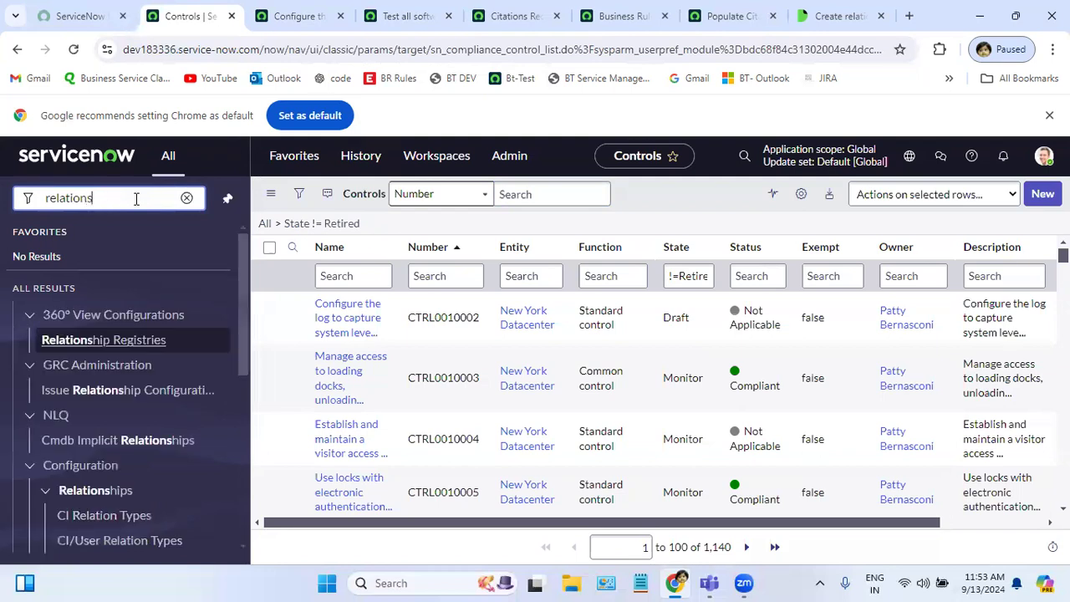
click(109, 493)
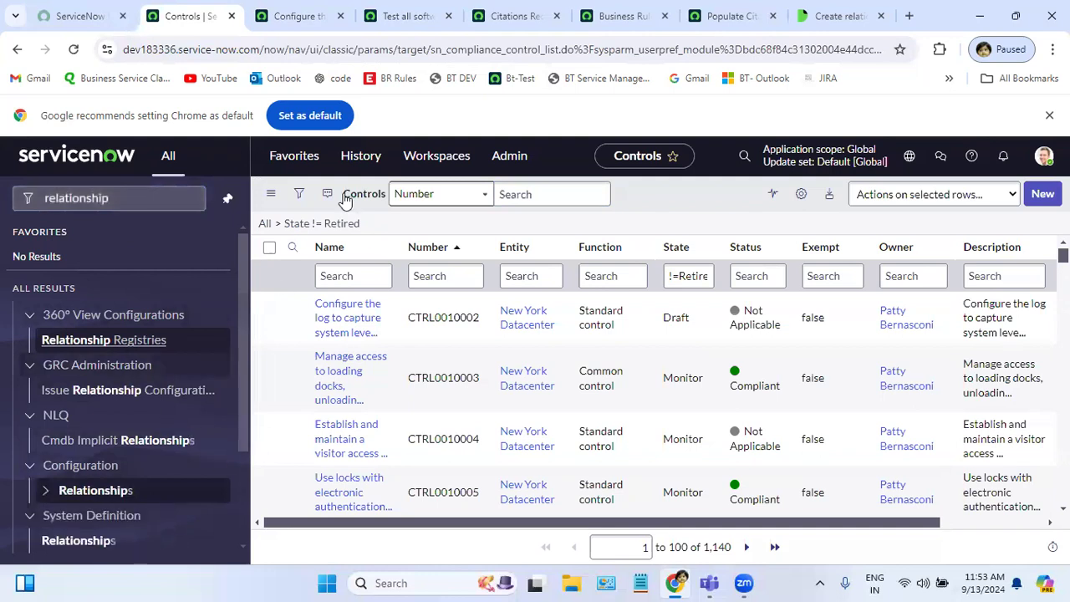
mouse_move(307, 22)
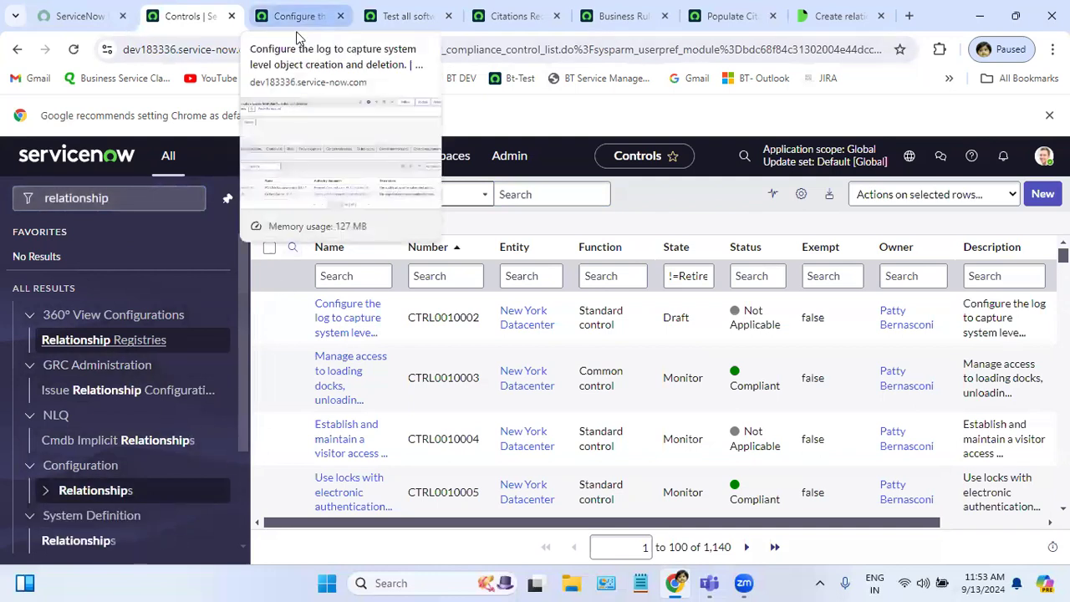
click(87, 539)
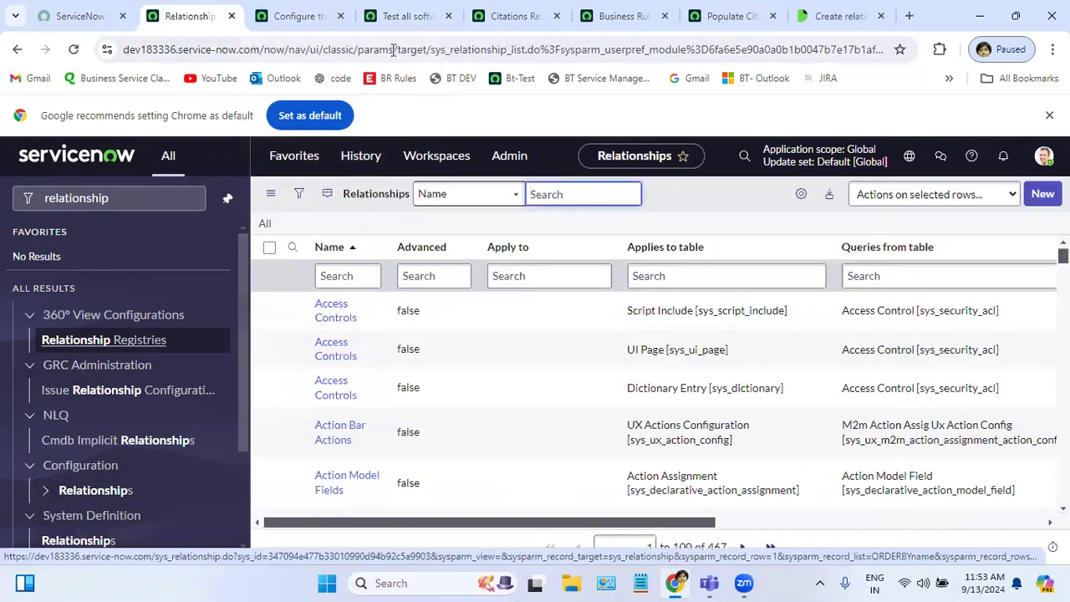
Compare the control objective's Citations related list with the control's Citations Records list.
click(413, 12)
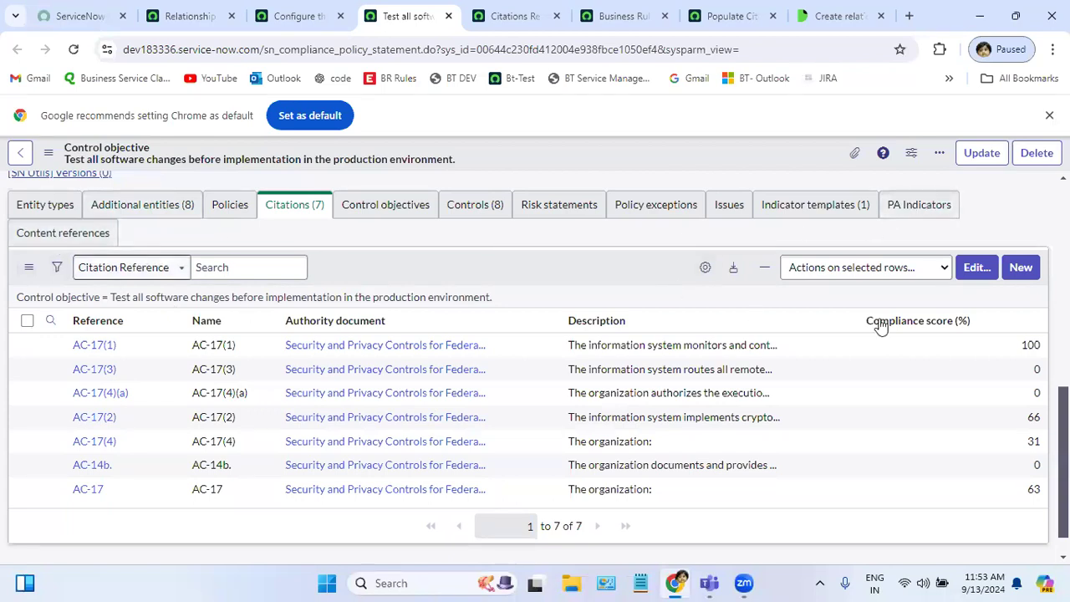
scroll(1004, 365, up, 2)
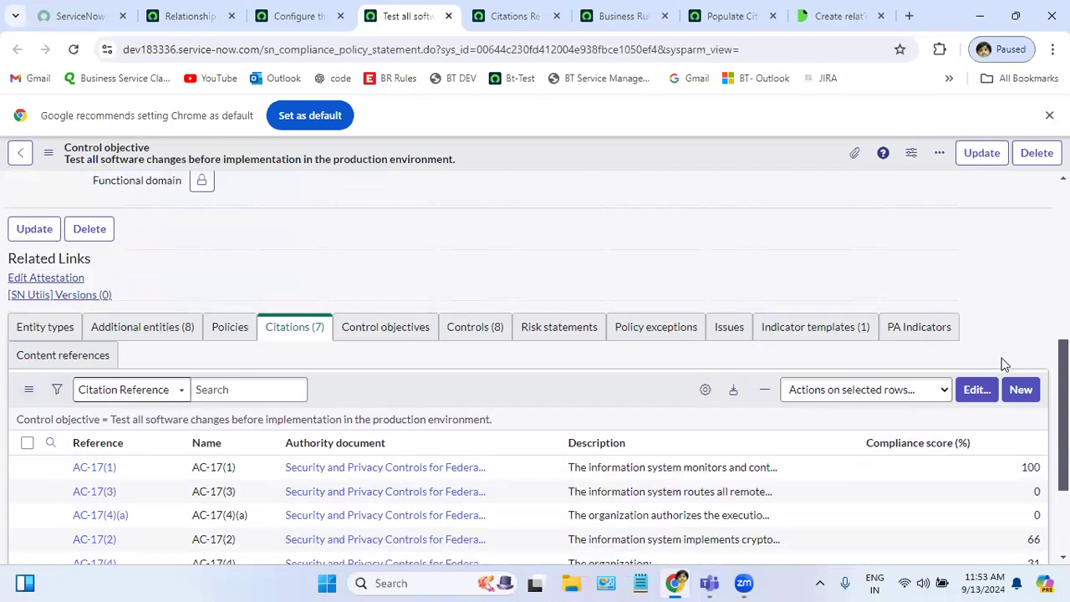
click(279, 19)
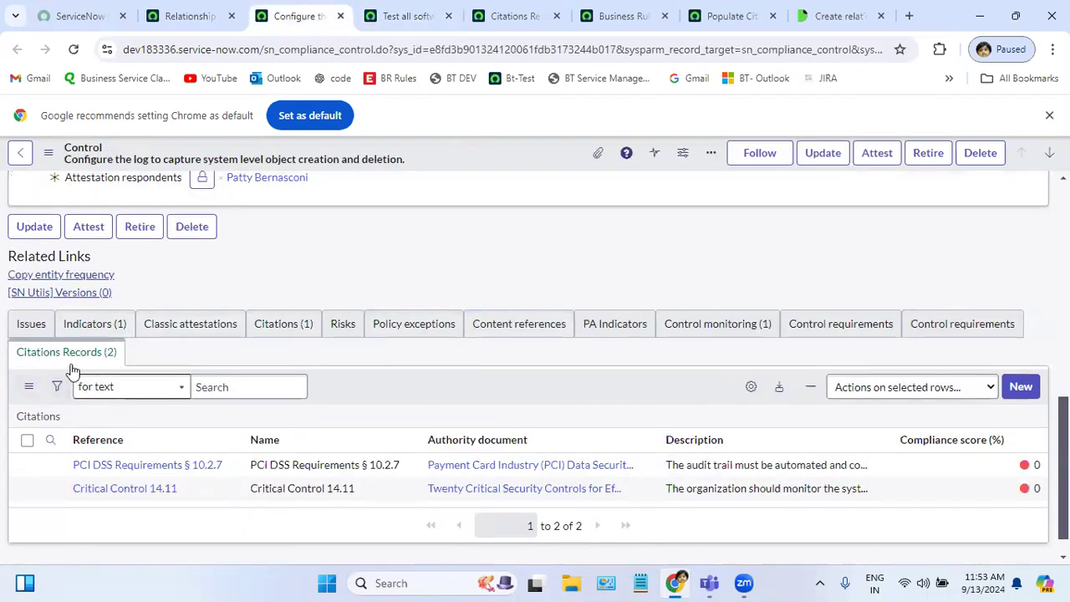
Filter the Relationships list to names containing "citations".
click(186, 18)
click(340, 275)
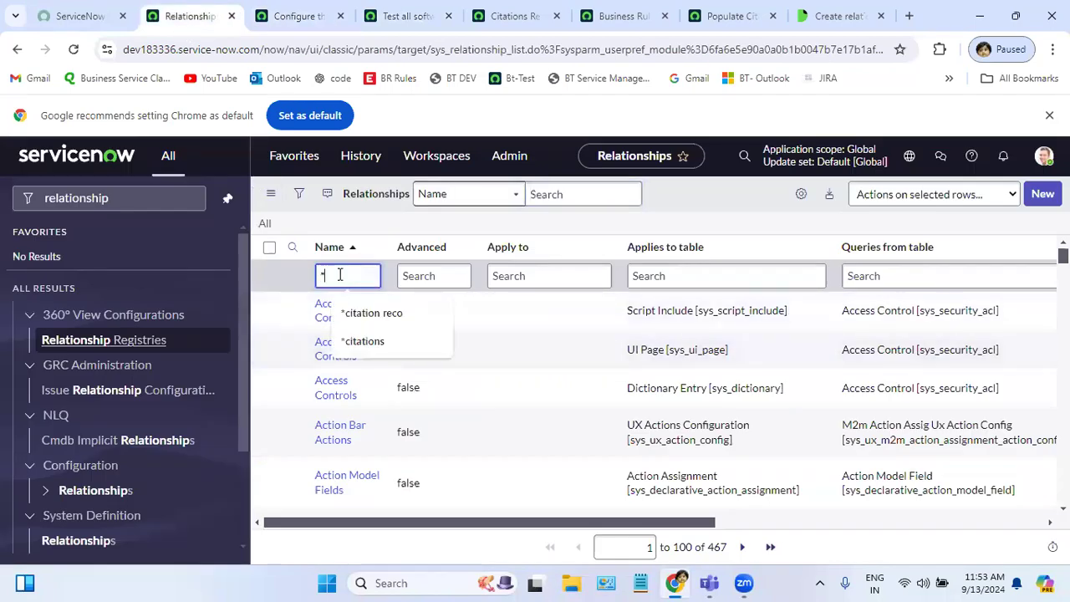
text(*citai)
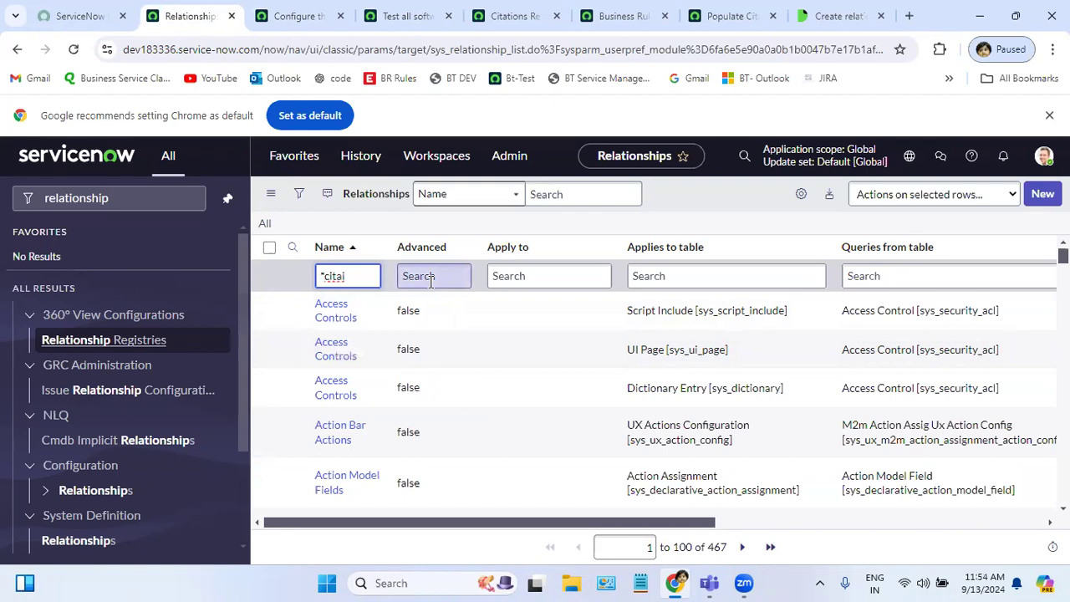
key(BackSpace)
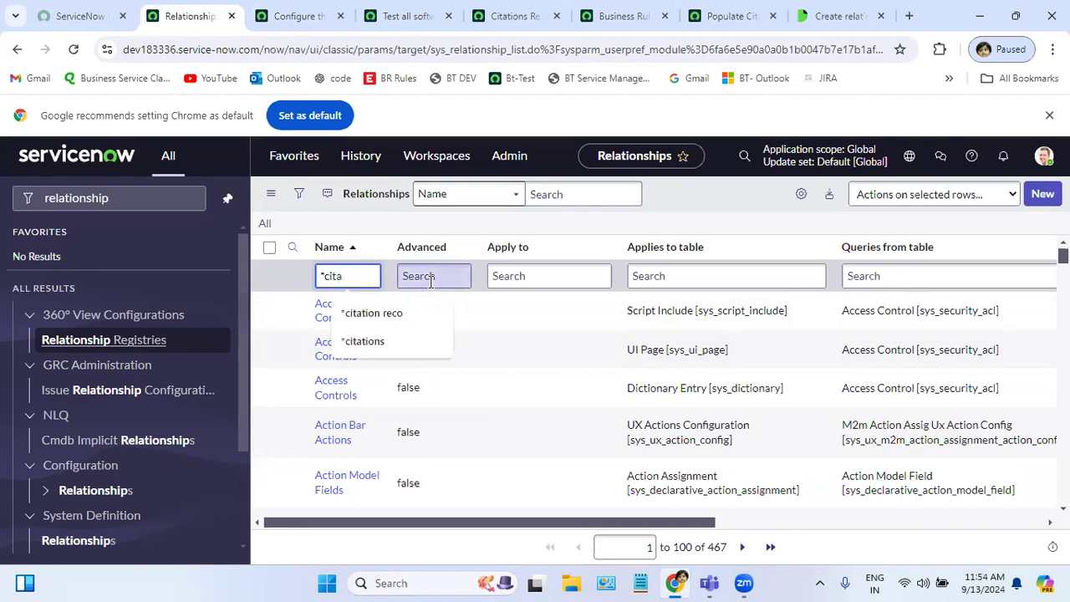
text(tion)
key(BackSpace)
key(BackSpace)
text(s)
key(Return)
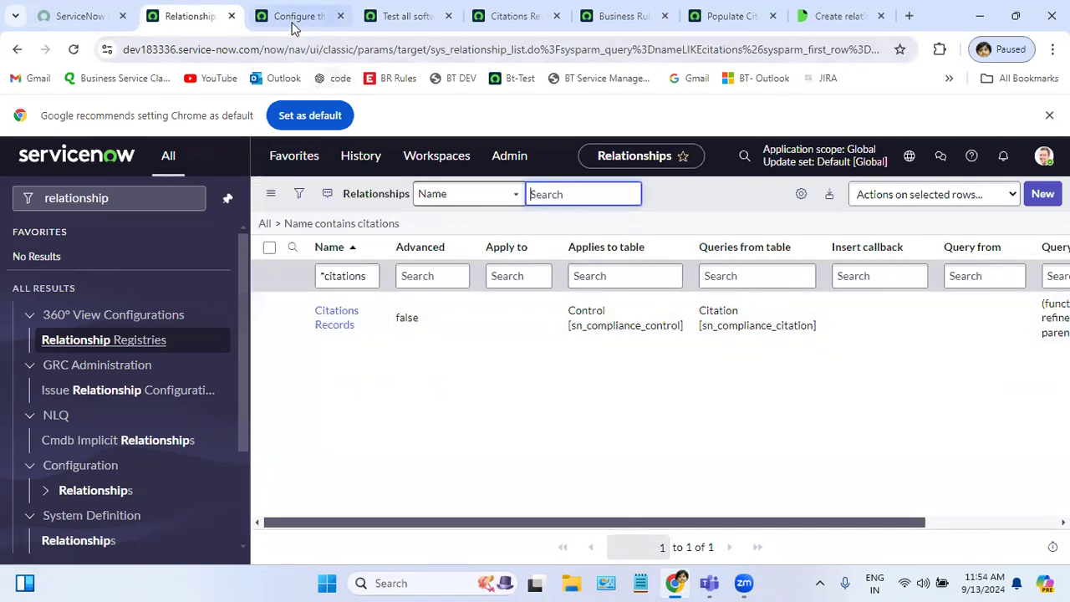
Open the Citations Records relationship, switch the application scope to GRC: Policy and Compliance Management, and review its query script.
click(333, 322)
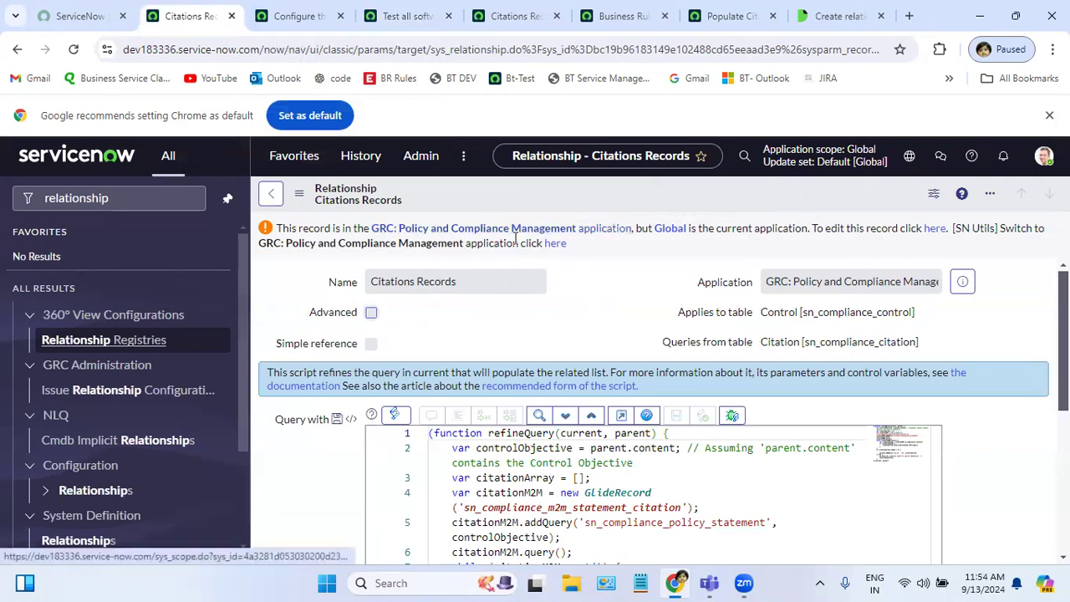
click(555, 244)
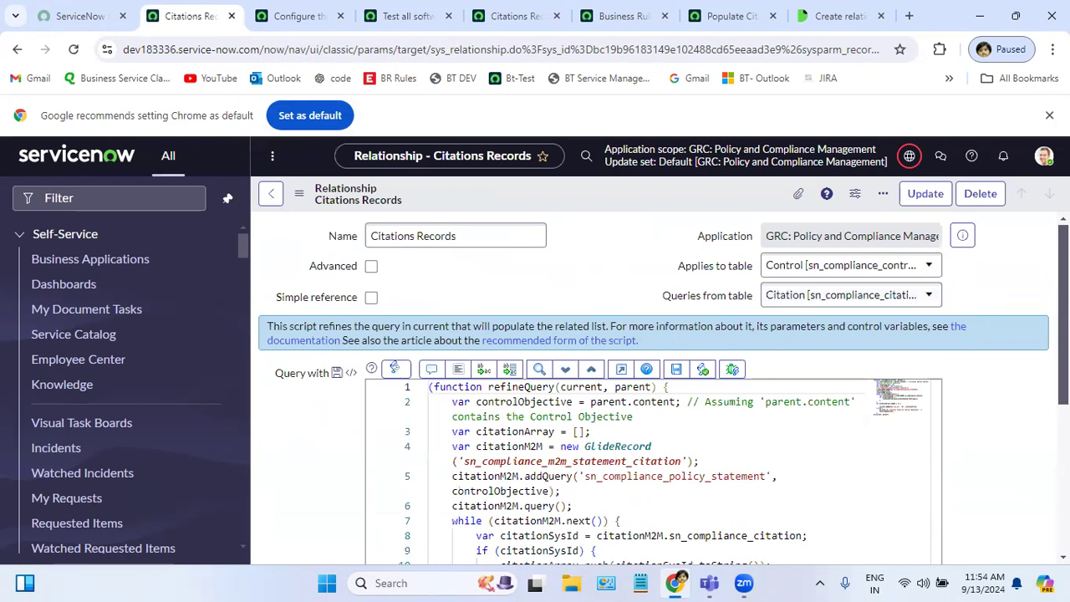
scroll(395, 369, down, 3)
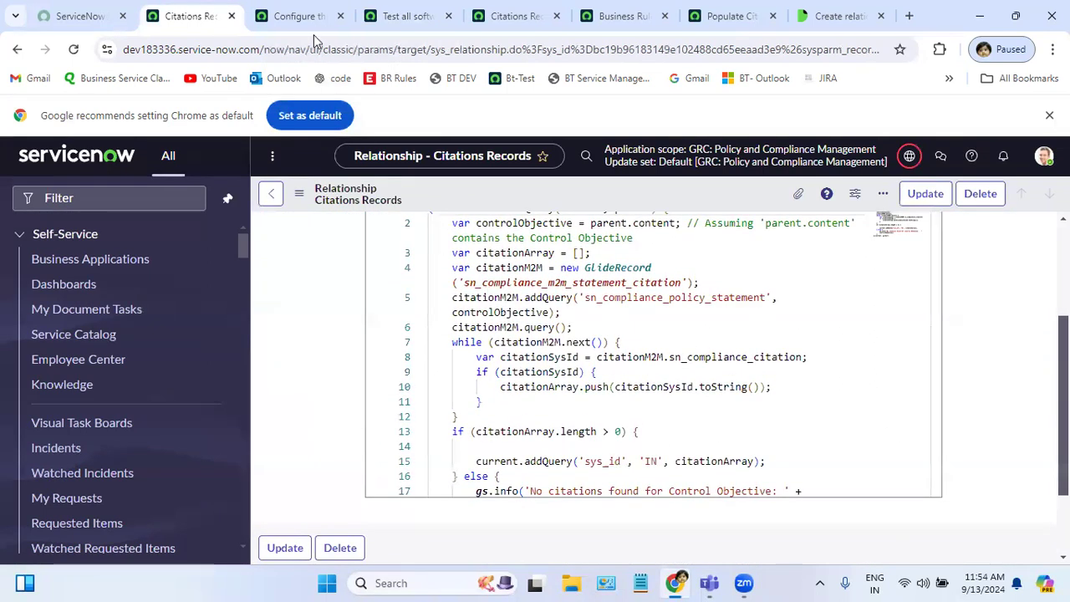
Return to the control record and save it with its changed control objective, keeping the form open.
click(297, 16)
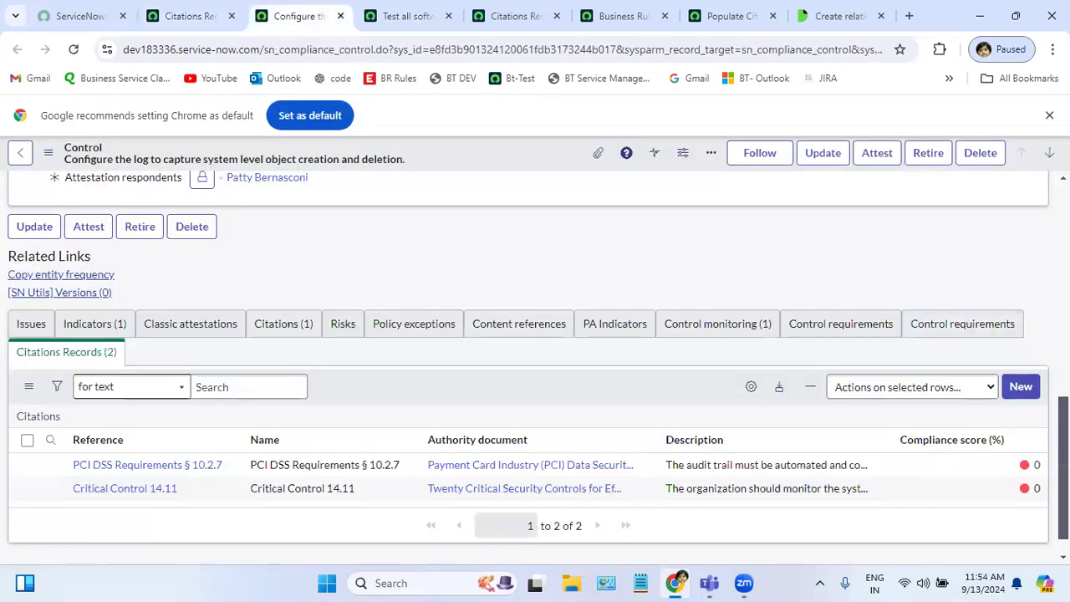
scroll(745, 276, up, 10)
scroll(745, 276, down, 1)
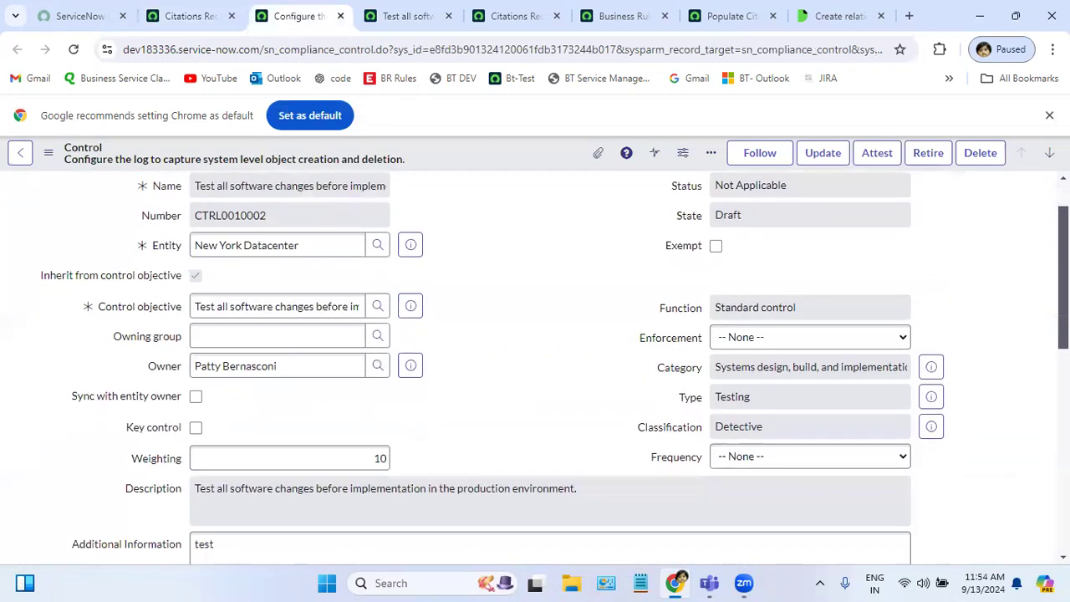
scroll(594, 361, up, 1)
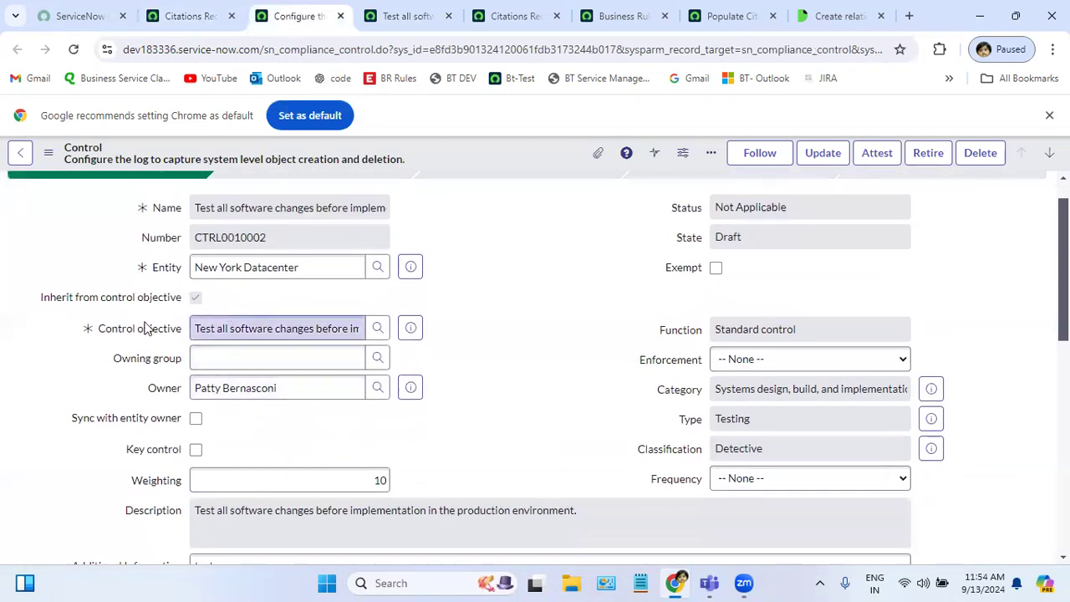
right_click(428, 163)
click(490, 177)
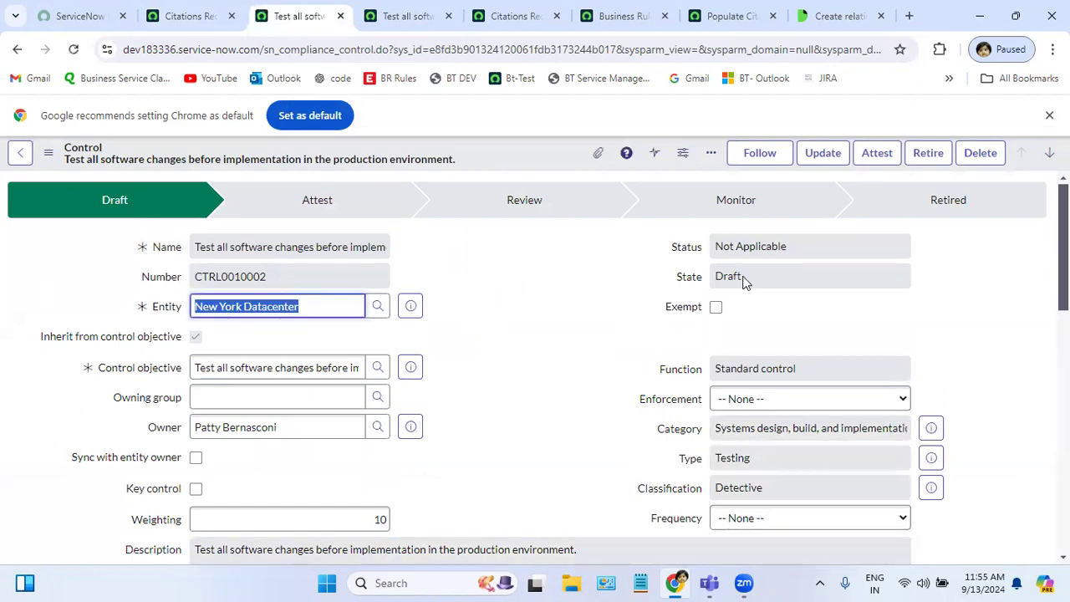
Compare the control's Citations Records list with the Citations list of its control objective, opened separately, and close the outdated objective and citations pages.
scroll(1036, 432, down, 15)
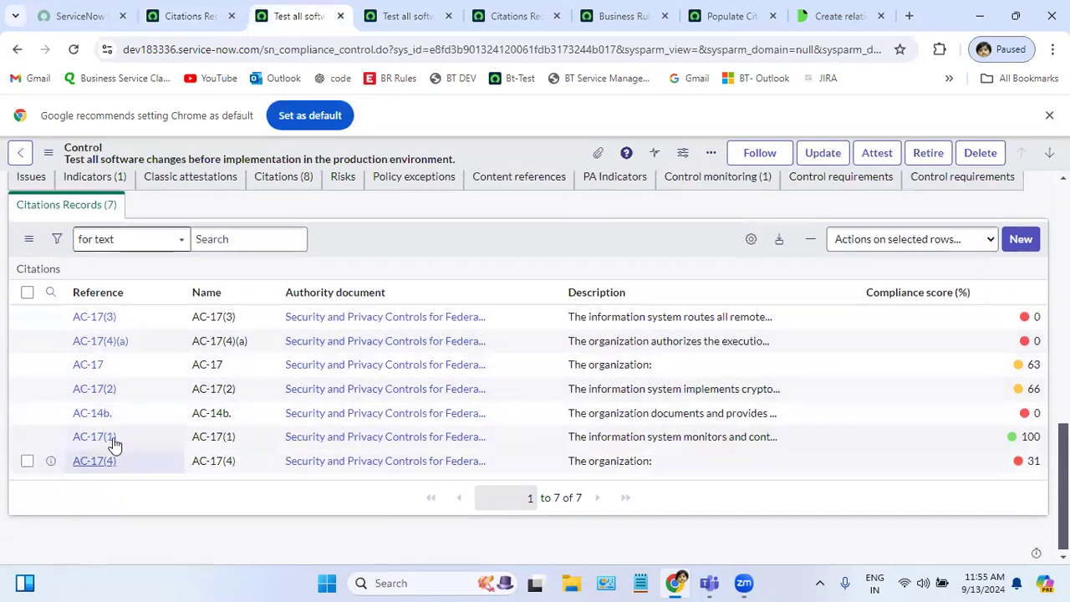
drag(1062, 470, 1062, 225)
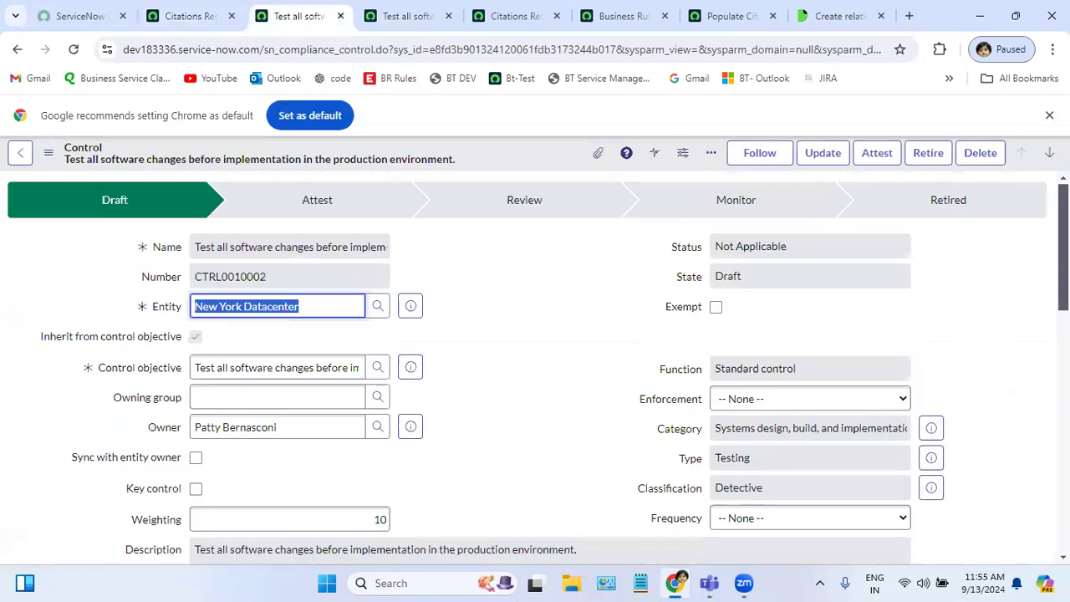
click(410, 368)
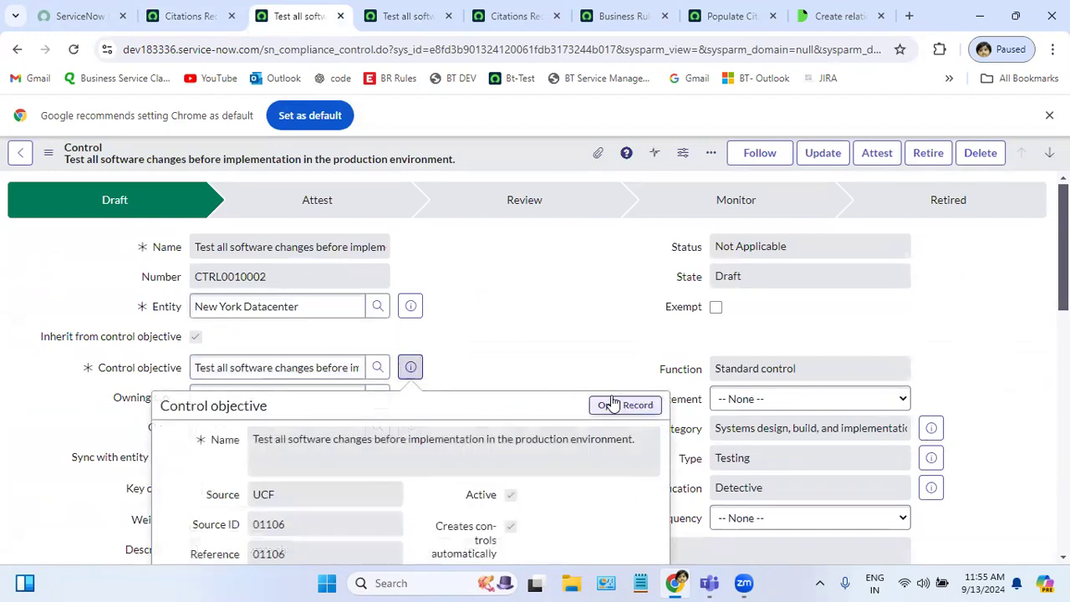
ctrl+click(612, 403)
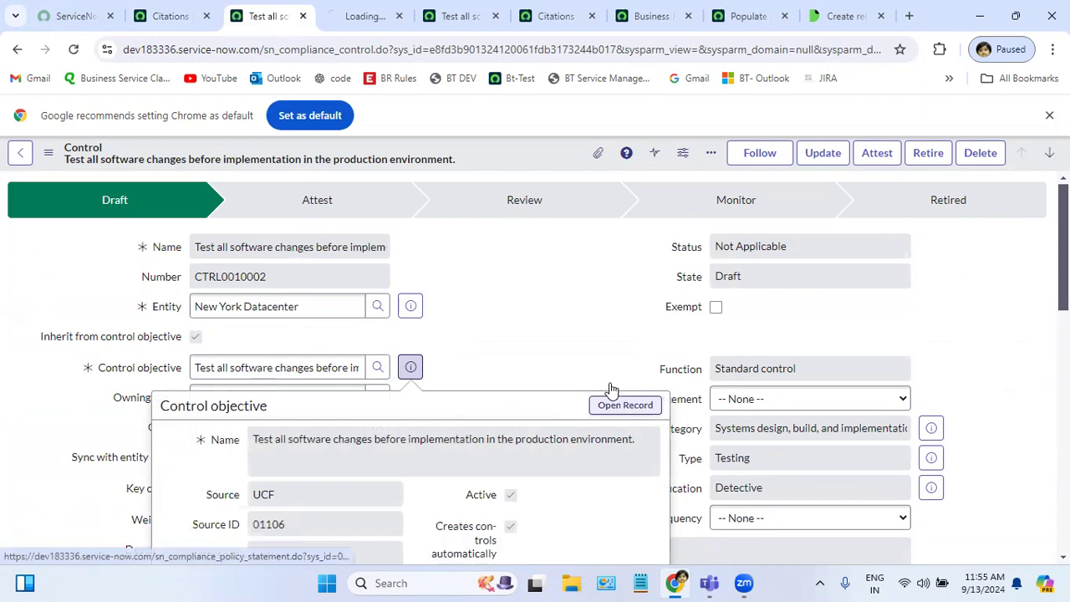
click(489, 19)
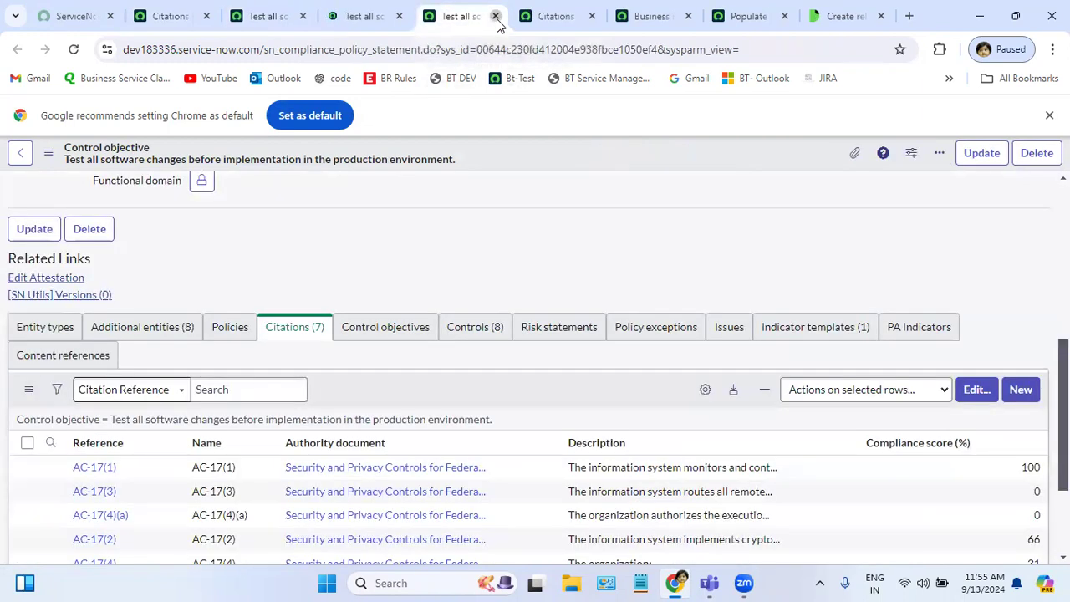
click(495, 16)
click(495, 16)
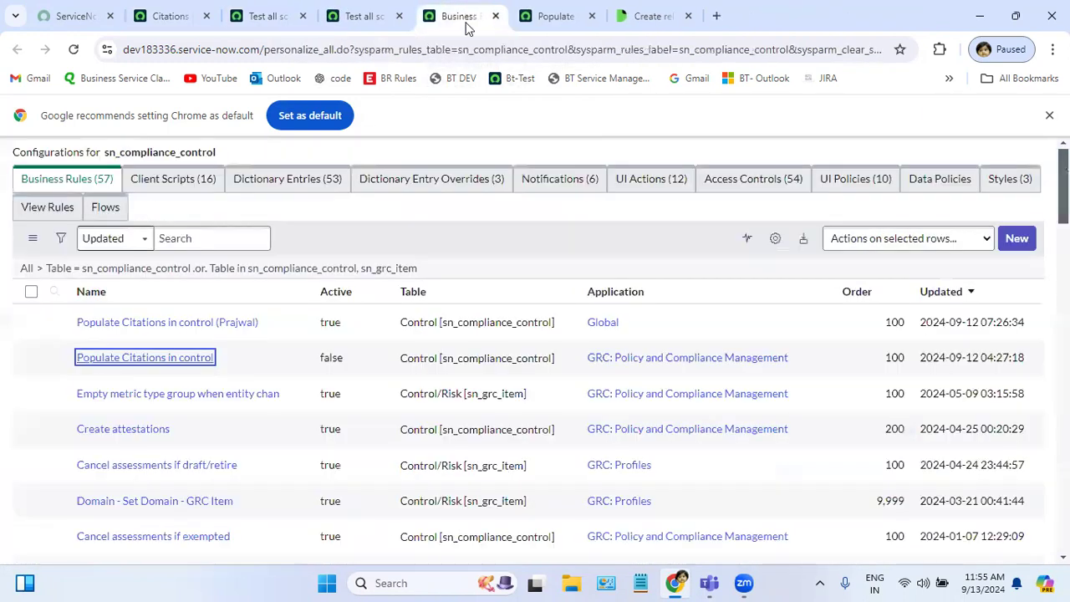
click(371, 14)
scroll(71, 473, down, 10)
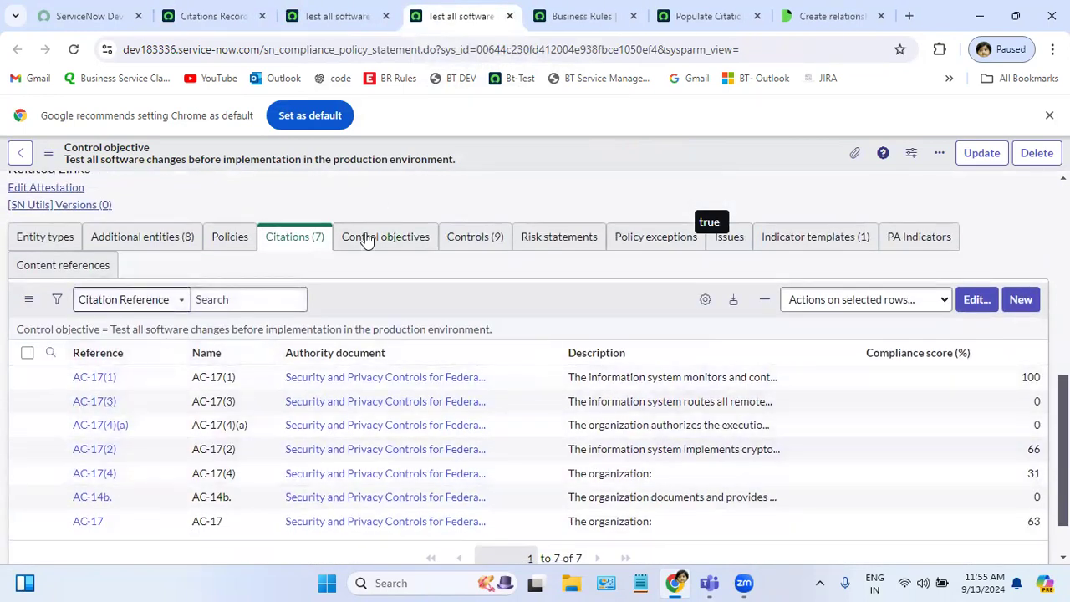
Change the control's objective to "Identify and authenticate approved devices before establishing a connection to restricted data." and save the record, keeping the form open.
click(339, 16)
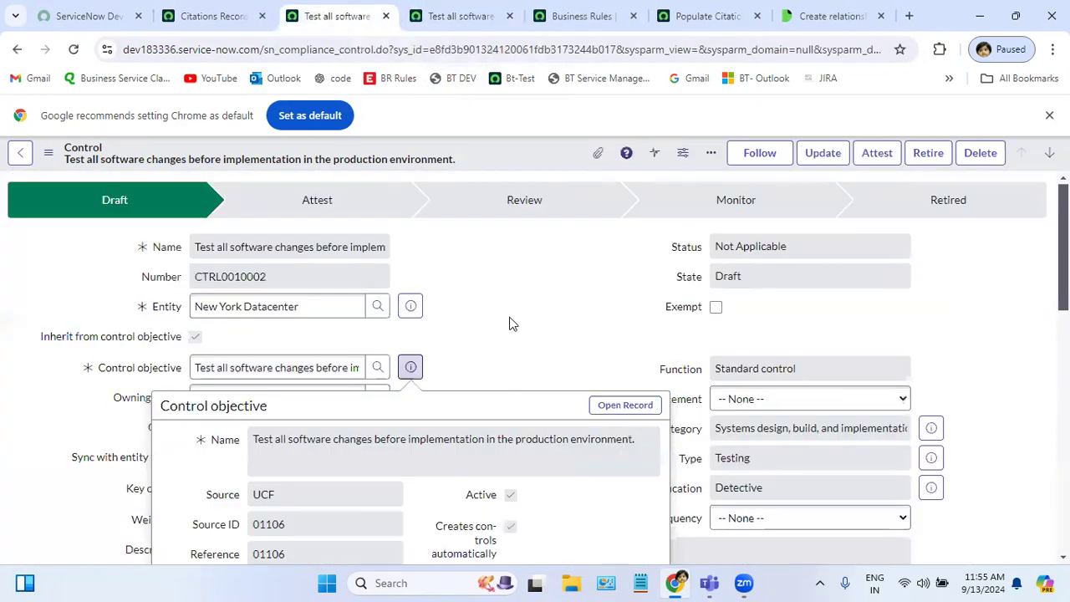
click(378, 368)
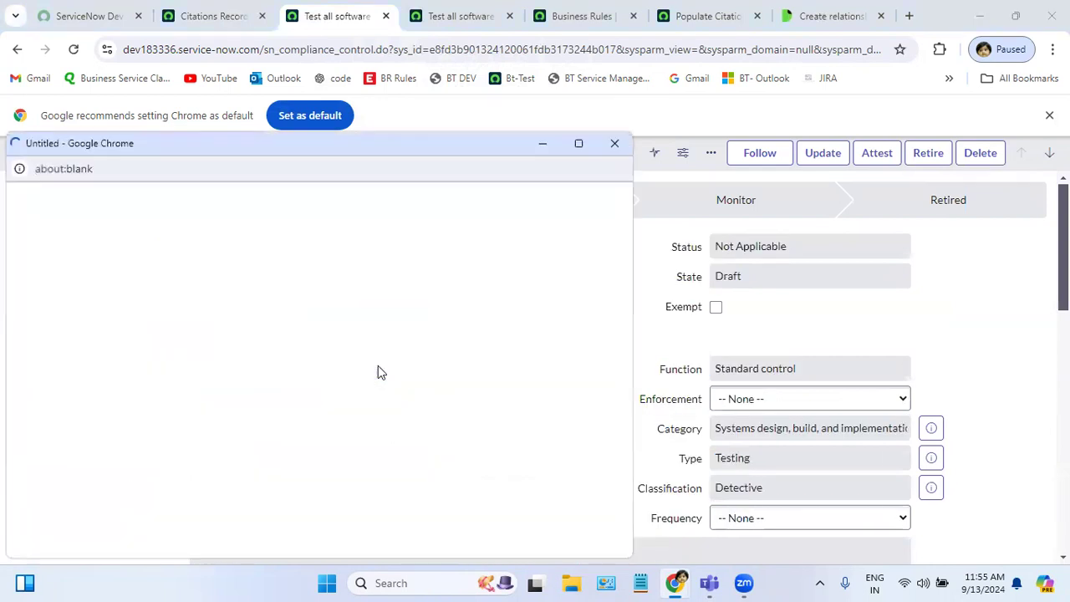
click(139, 316)
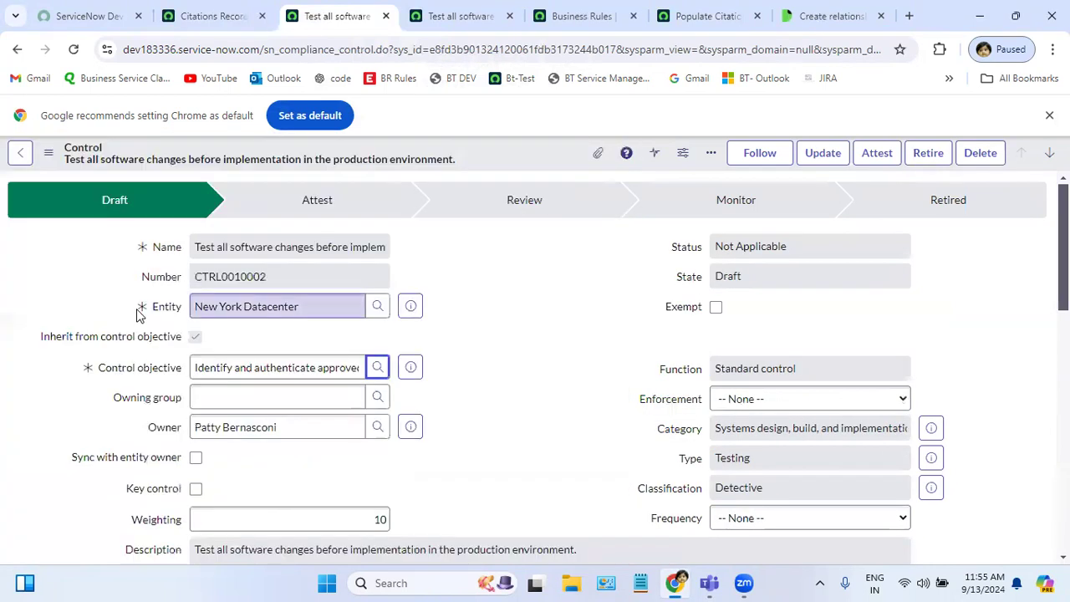
right_click(507, 160)
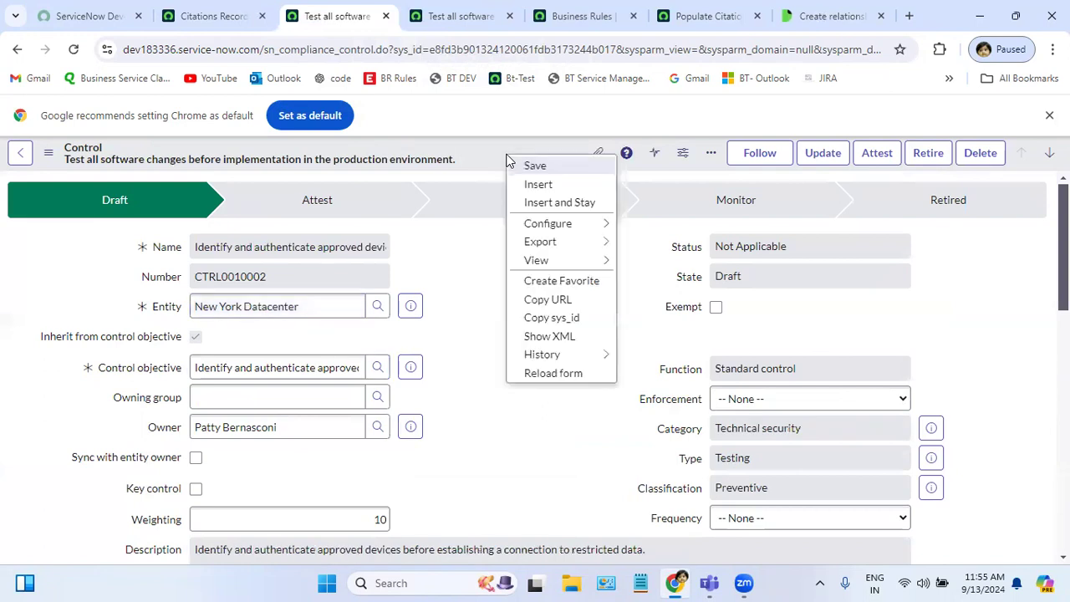
click(542, 166)
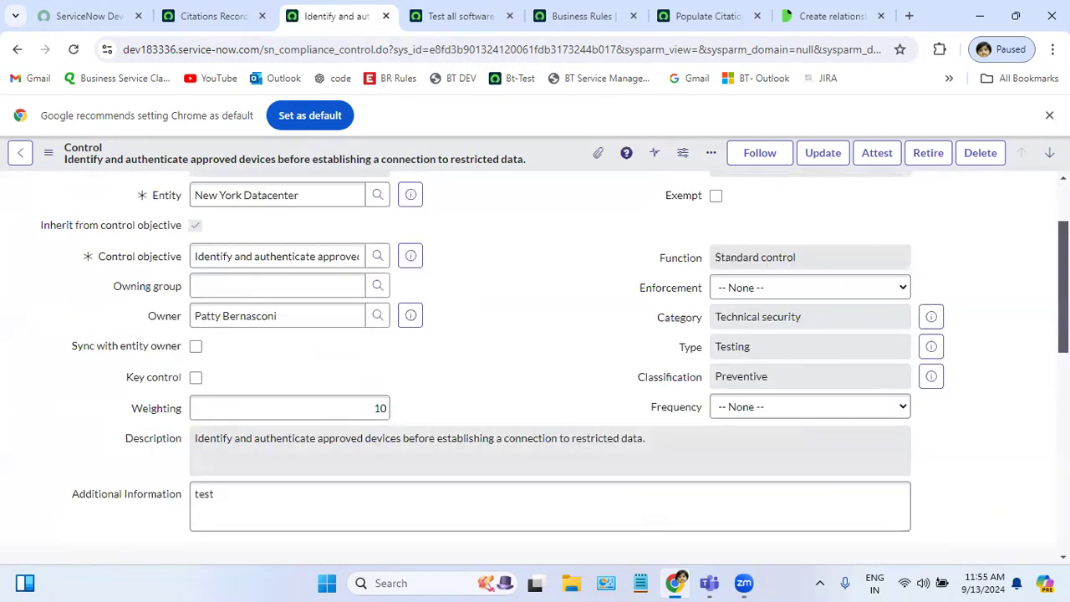
Check the control's Citations Records list against the Citations related list of its newly selected control objective, opened separately.
scroll(392, 441, down, 10)
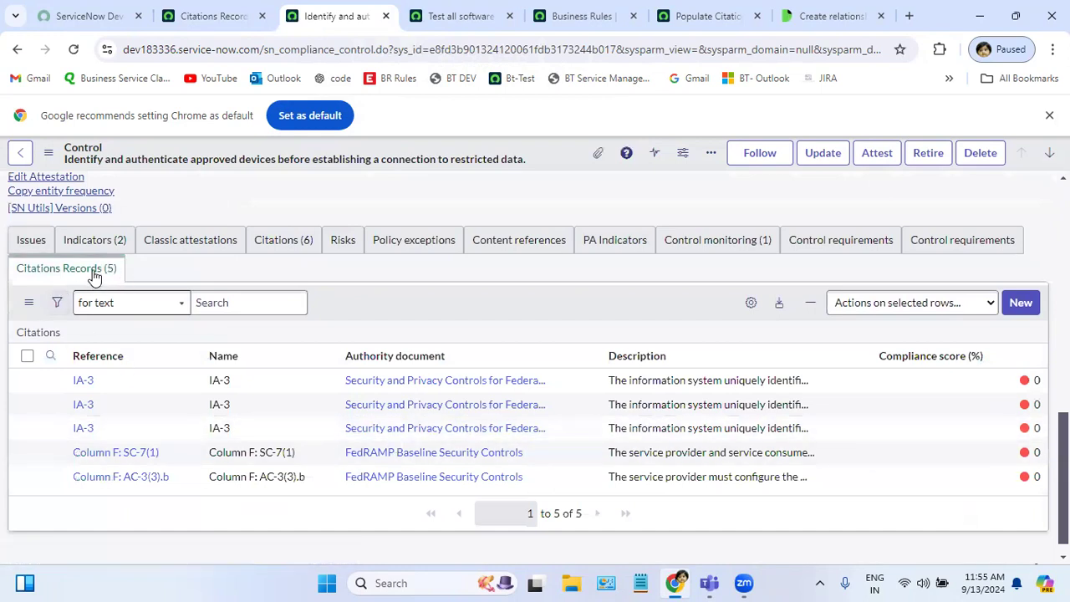
scroll(953, 432, up, 10)
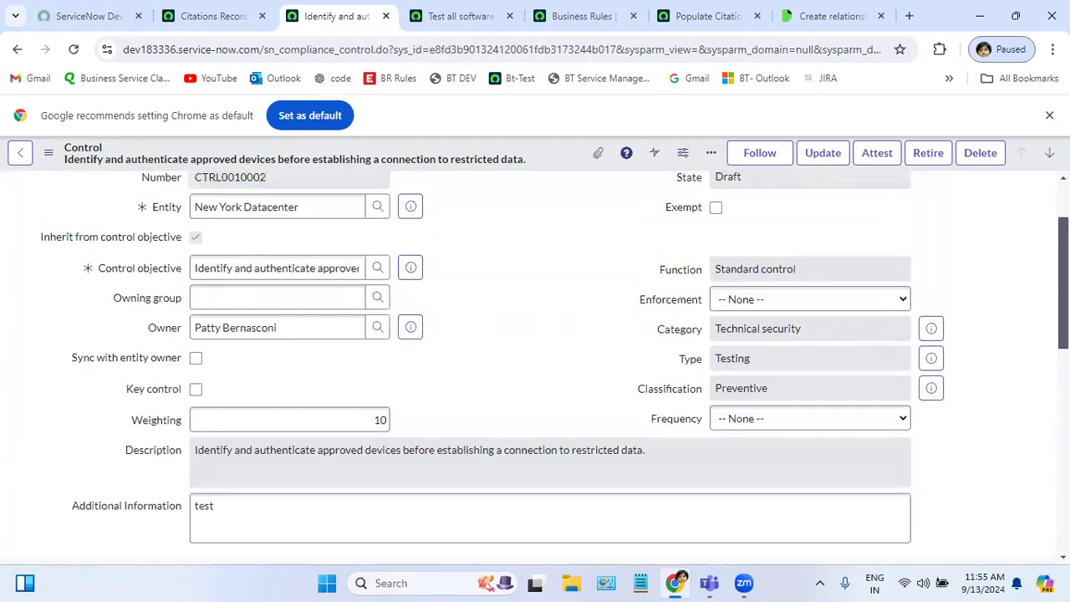
scroll(547, 348, up, 1)
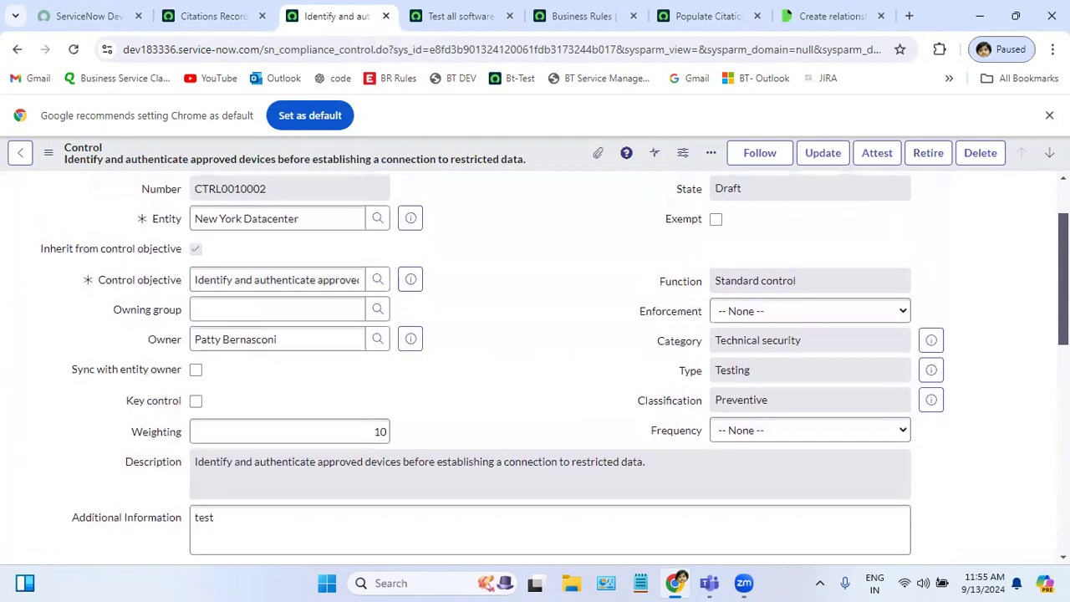
click(409, 280)
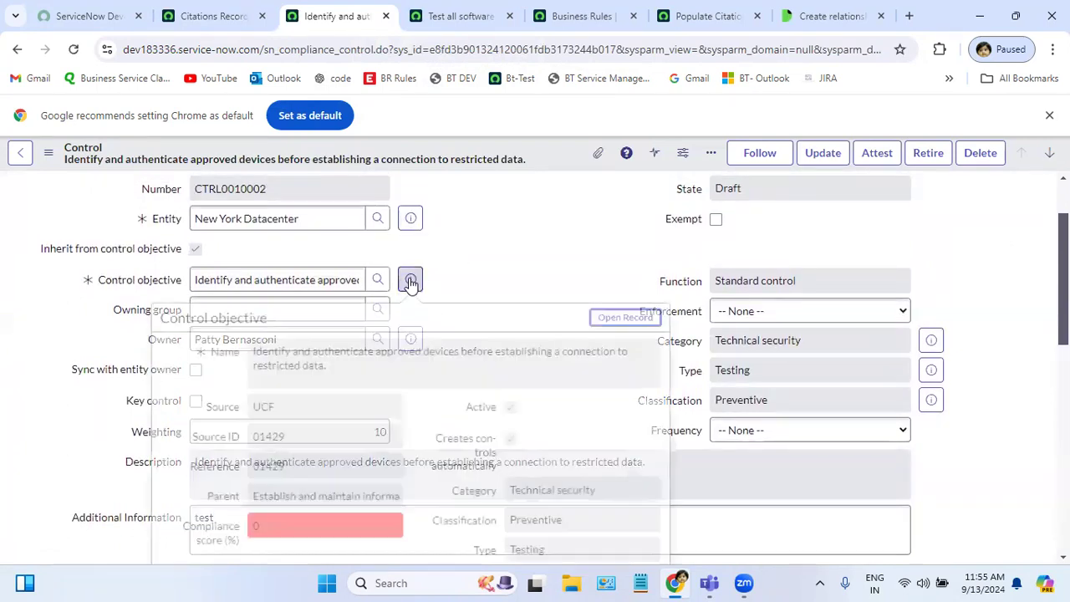
ctrl+click(625, 318)
click(407, 19)
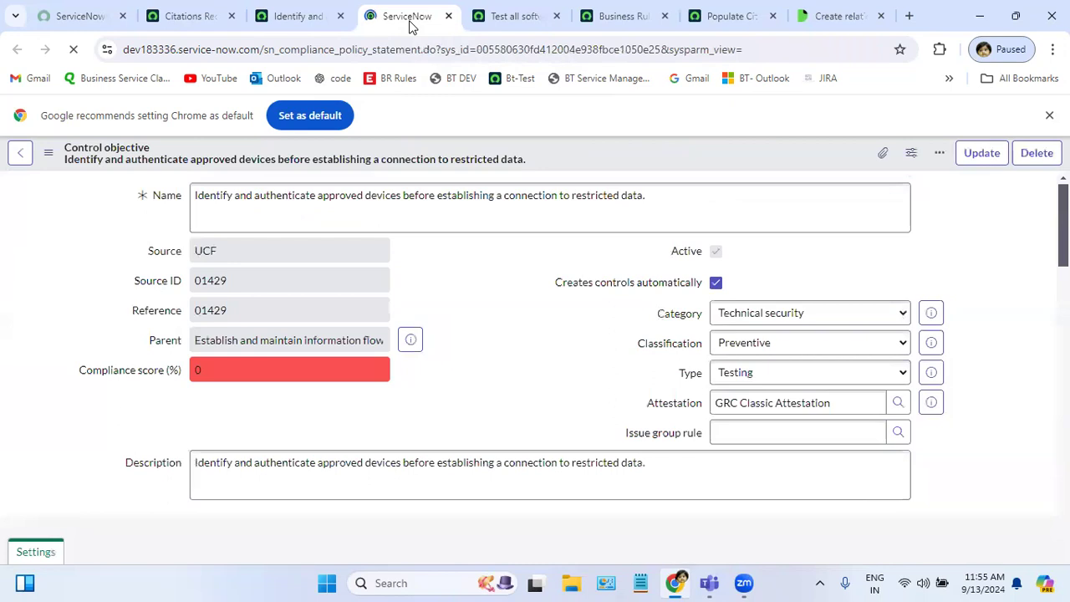
scroll(636, 368, down, 5)
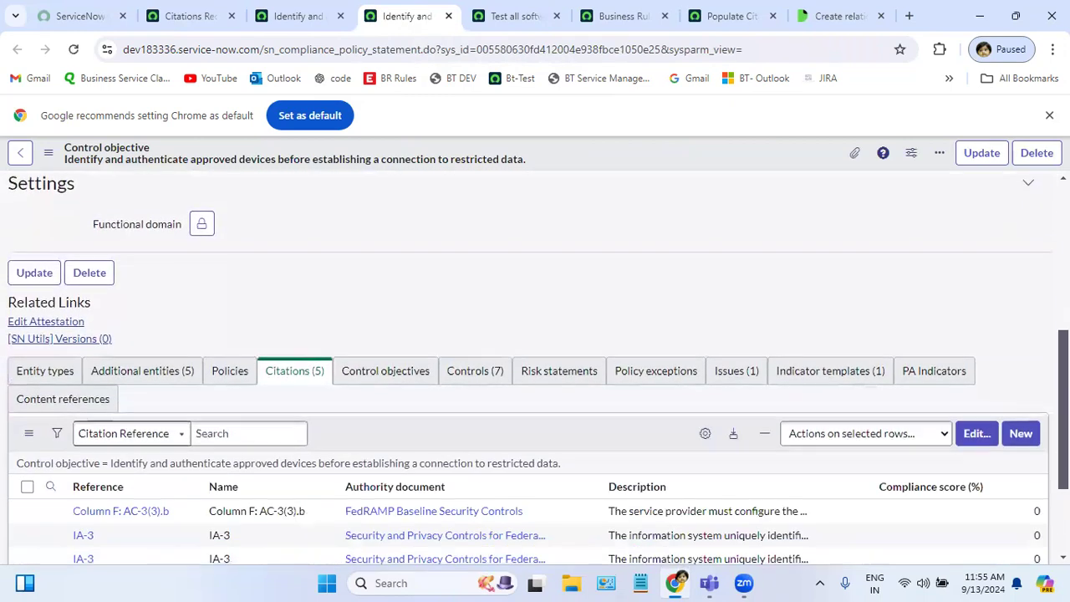
scroll(289, 289, down, 1)
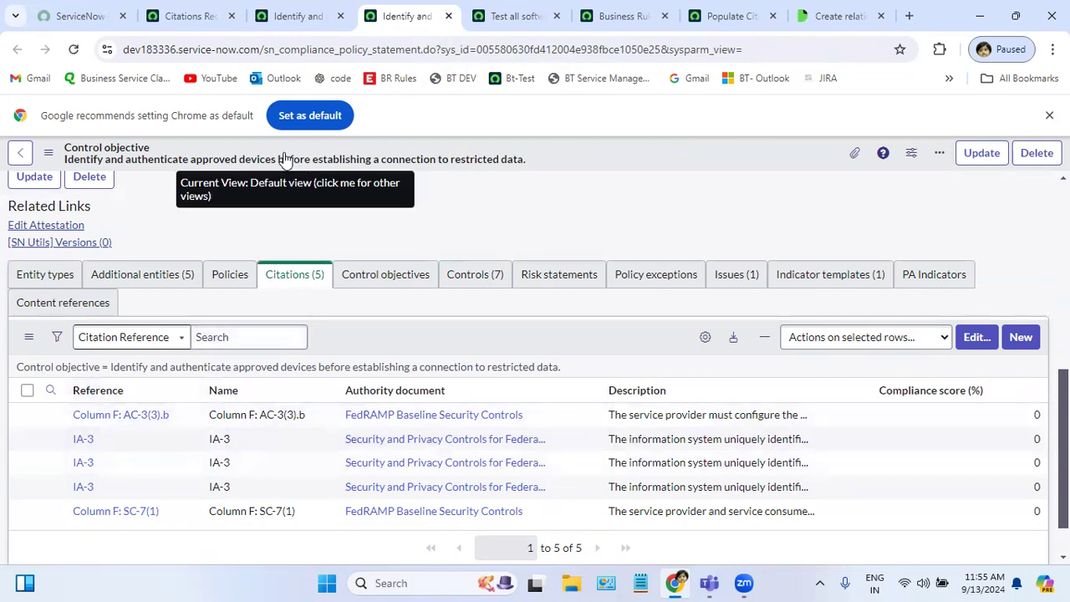
click(306, 17)
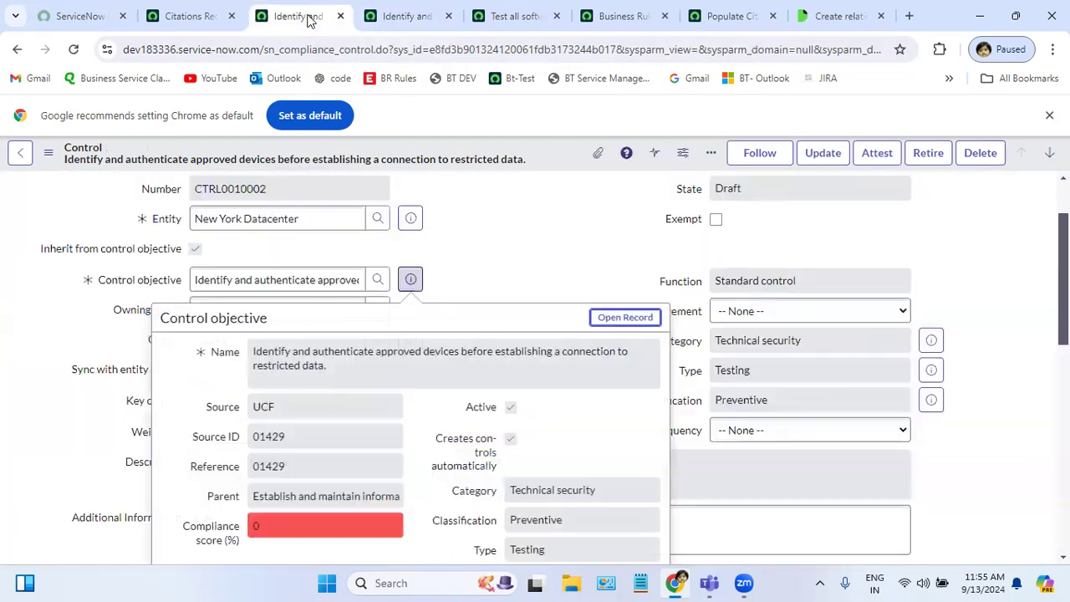
click(526, 227)
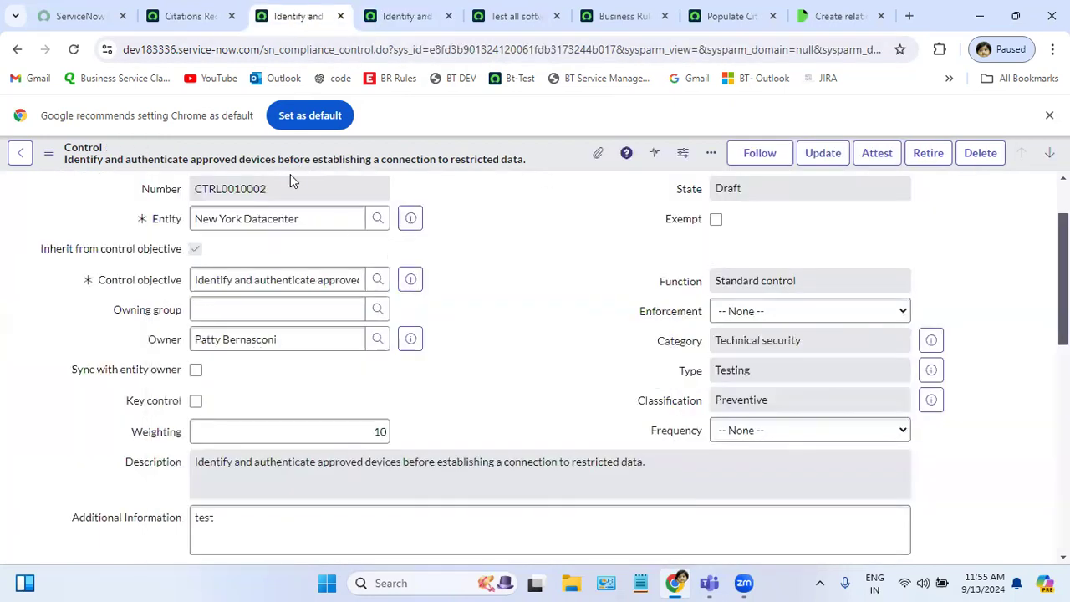
Review the Citations Records relationship's script and source tables, matching its Applies to table with the table name in the control record's URL.
click(177, 17)
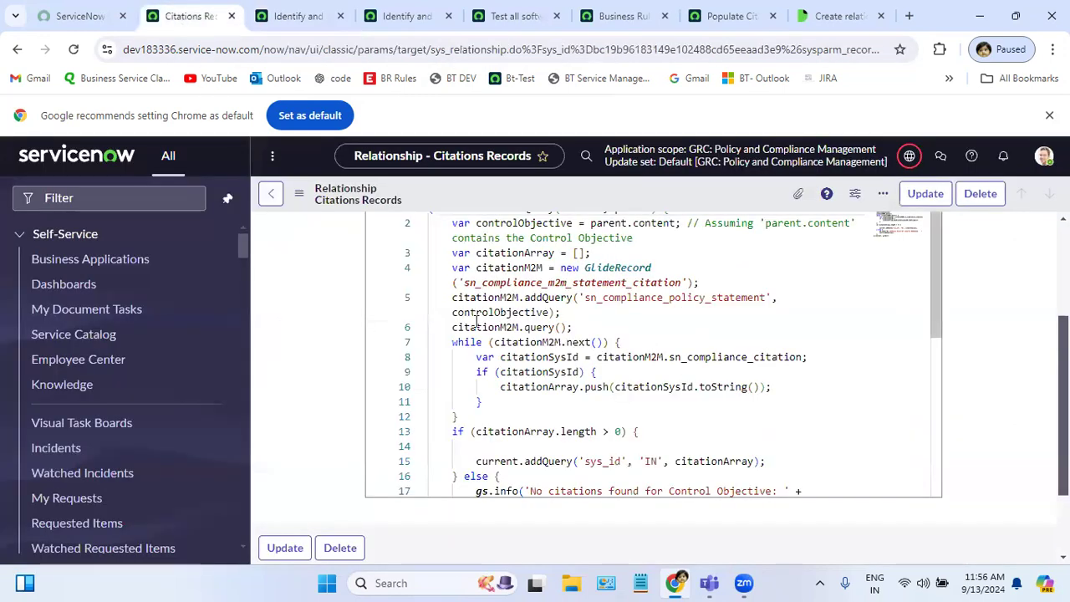
scroll(937, 376, up, 2)
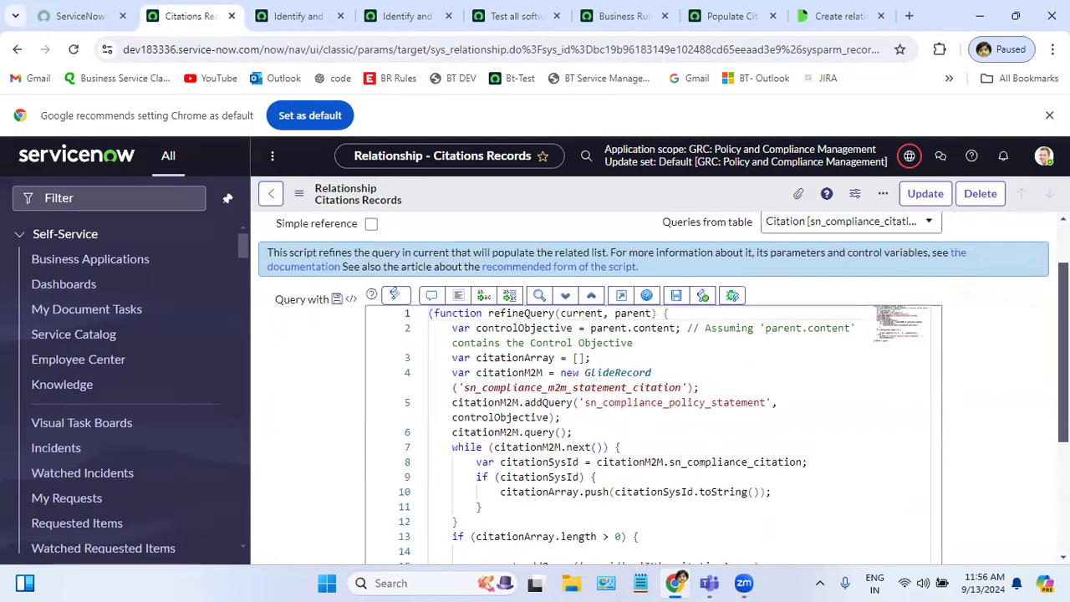
scroll(938, 380, up, 2)
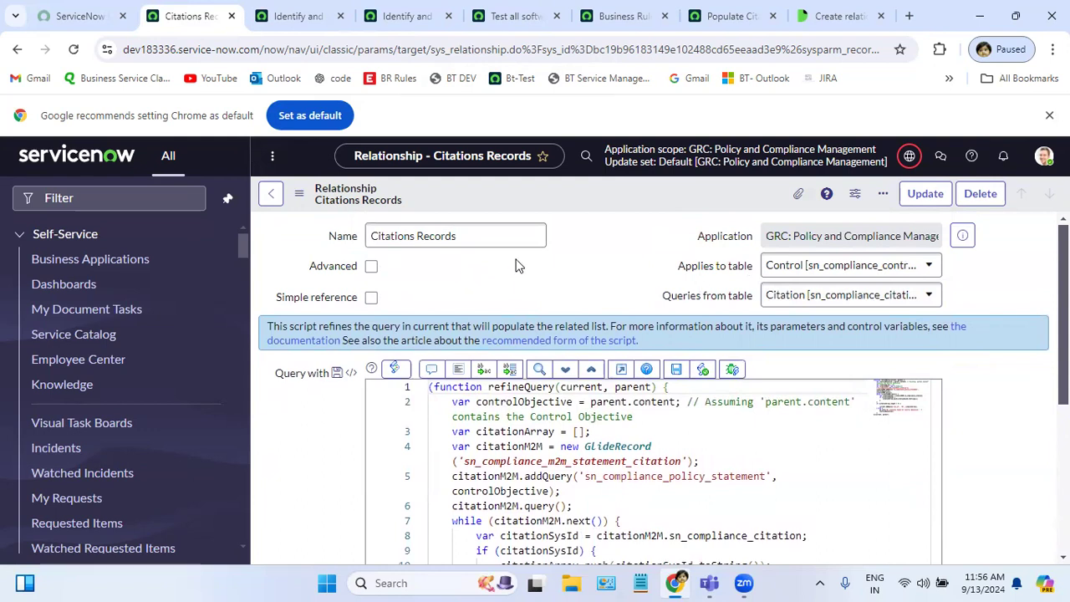
click(298, 17)
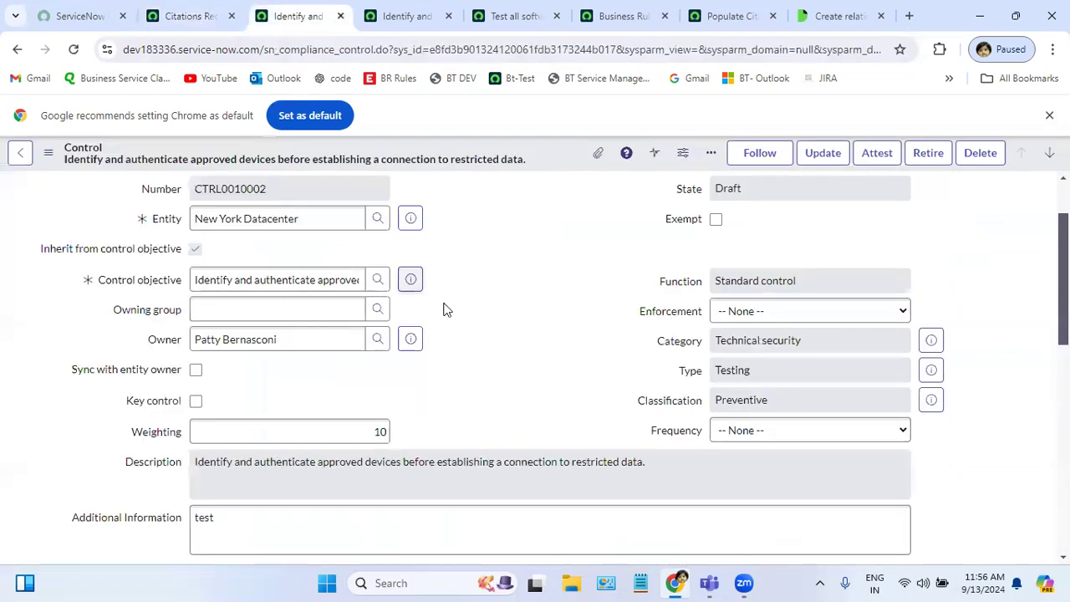
double_click(314, 50)
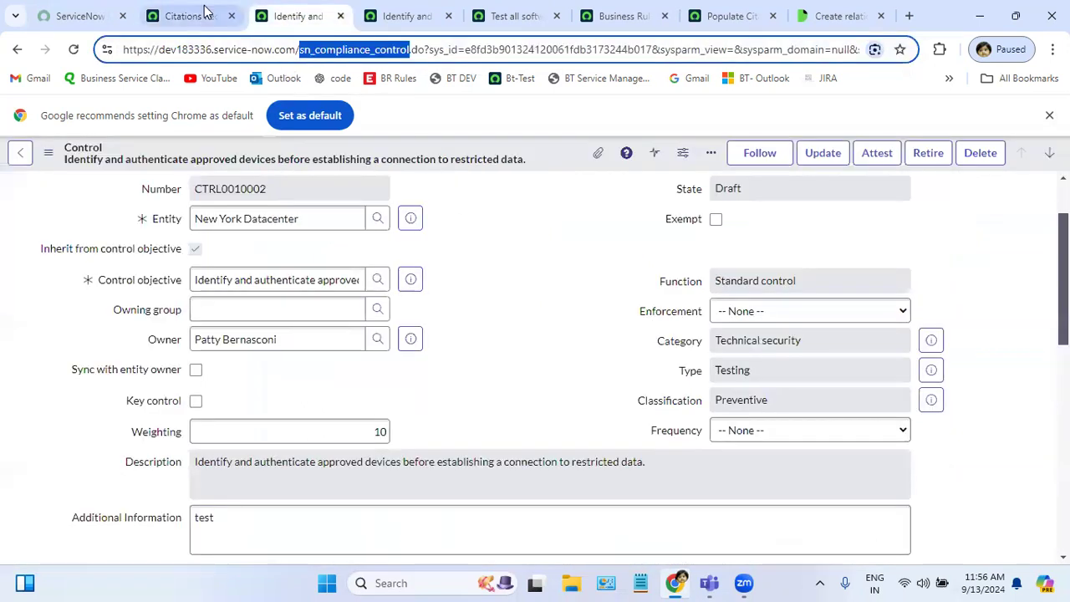
click(176, 14)
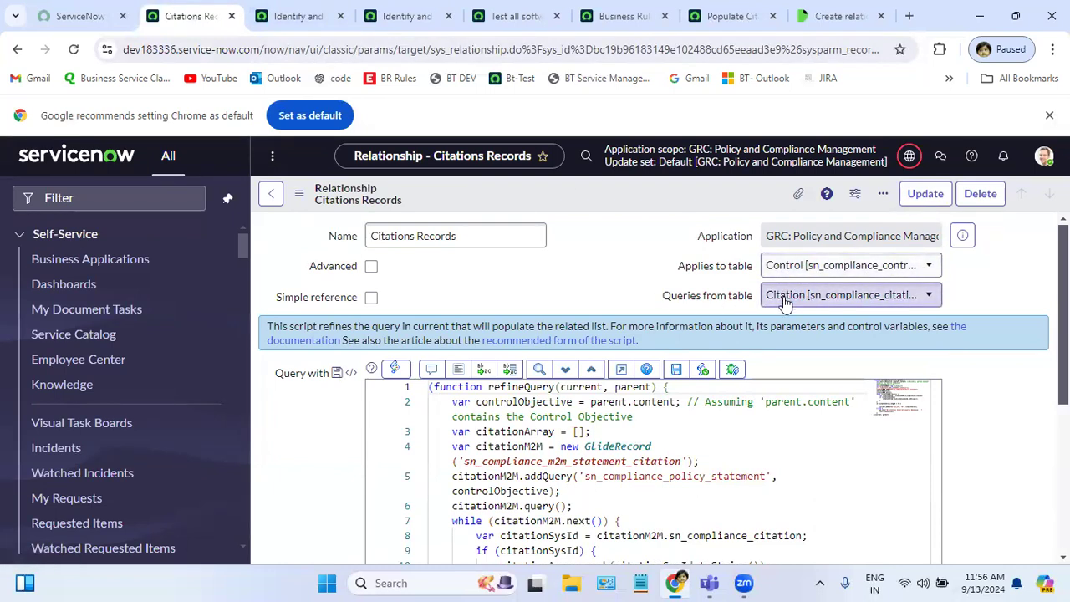
Open the control's objective record separately and highlight the table name sn_compliance_policy_statement in its URL.
click(309, 17)
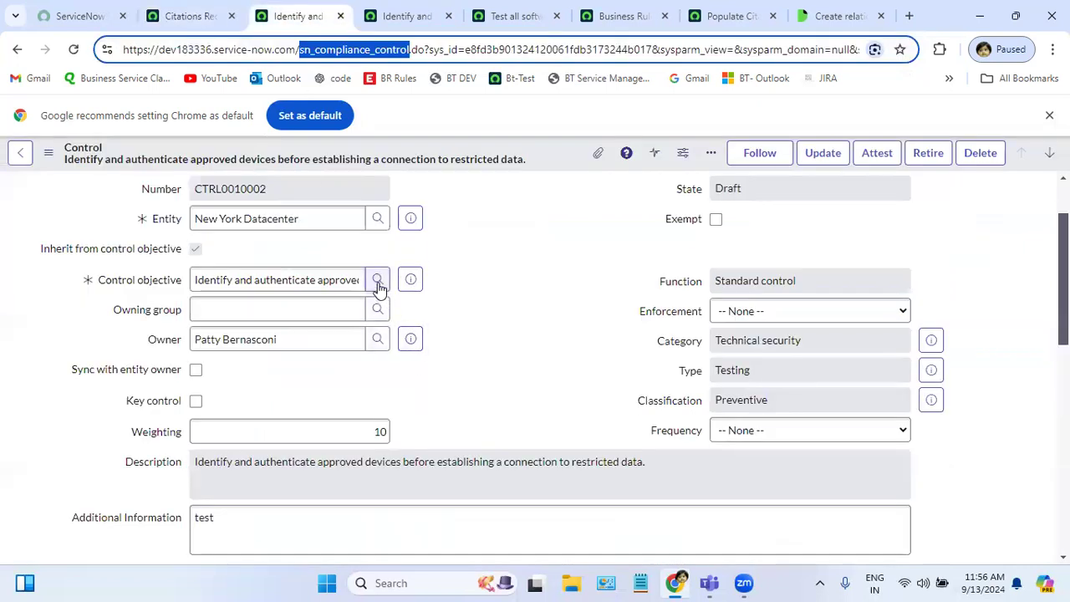
click(410, 280)
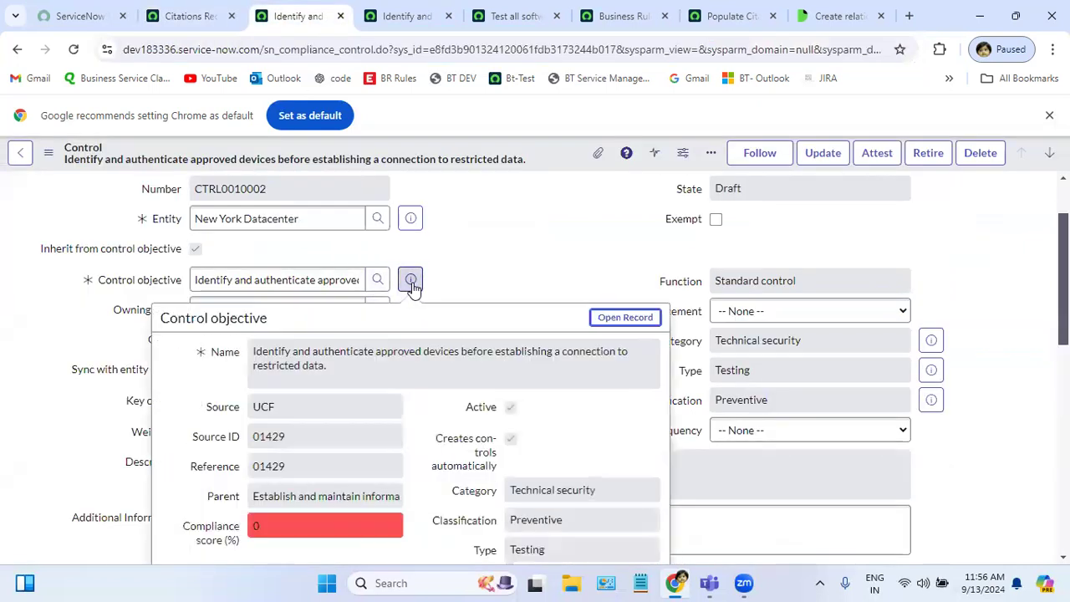
click(624, 318)
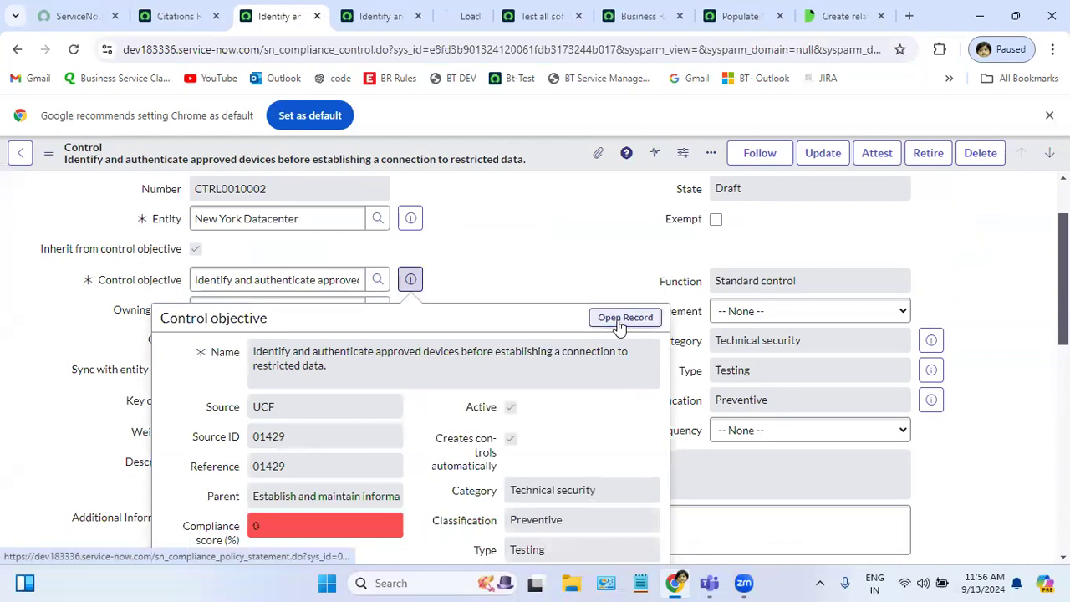
click(441, 28)
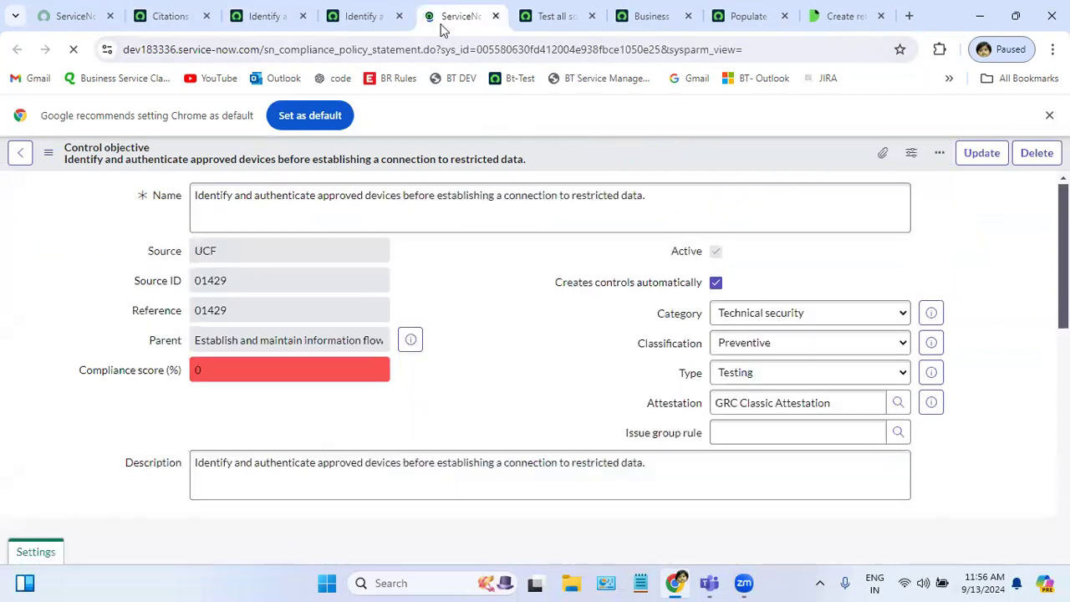
double_click(334, 49)
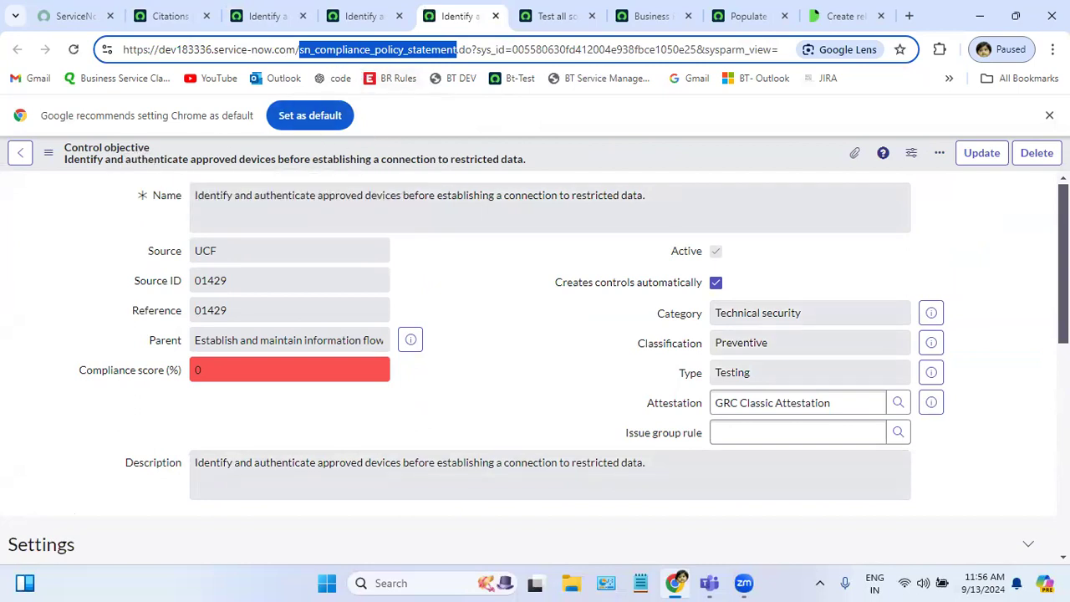
Open the control objective's filtered Citations related list in a new window to view its underlying many-to-many table.
scroll(322, 300, down, 10)
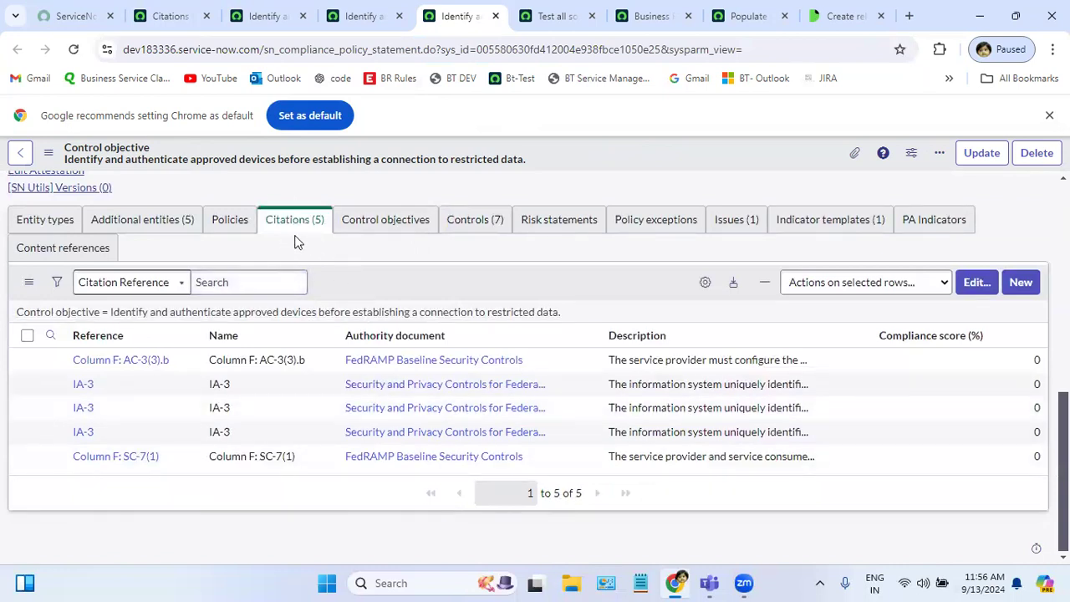
right_click(523, 312)
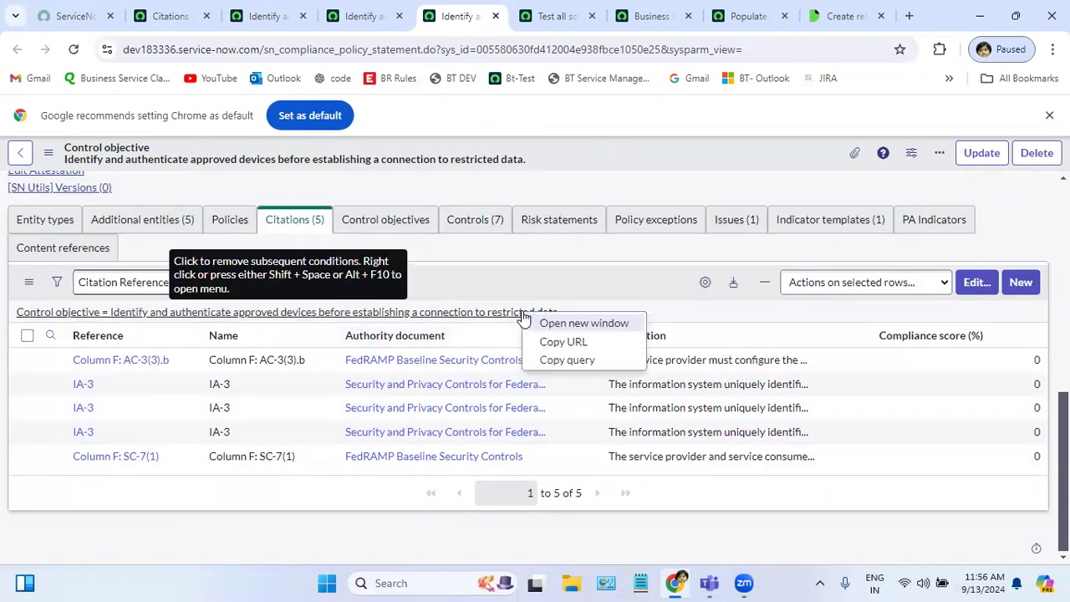
click(575, 323)
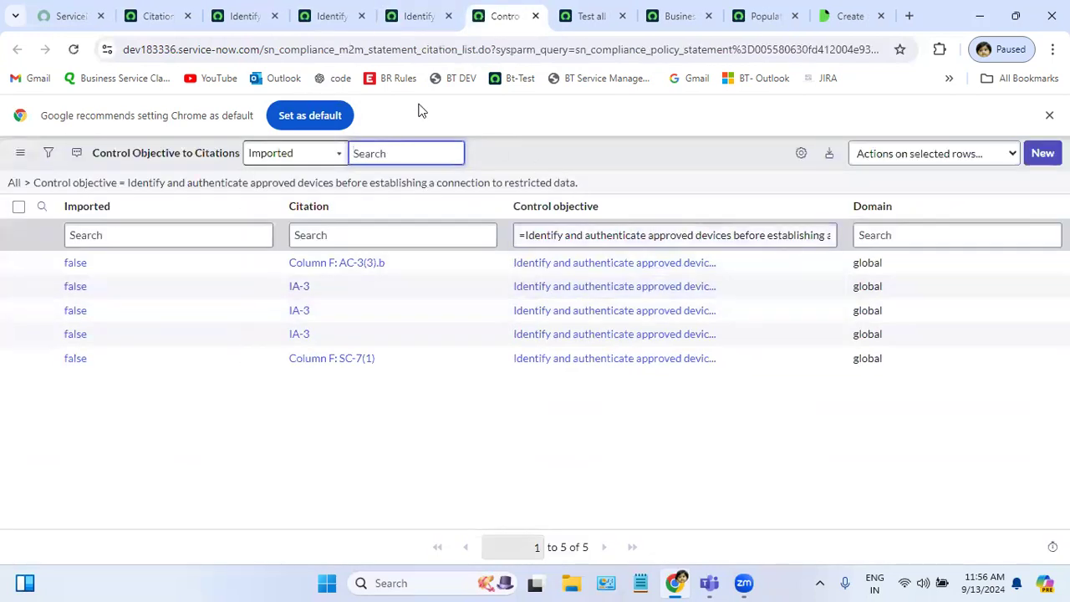
Inspect the many-to-many records behind the control objective's citations by opening Column F: AC-3(3).b and previewing the first IA-3 row.
click(412, 15)
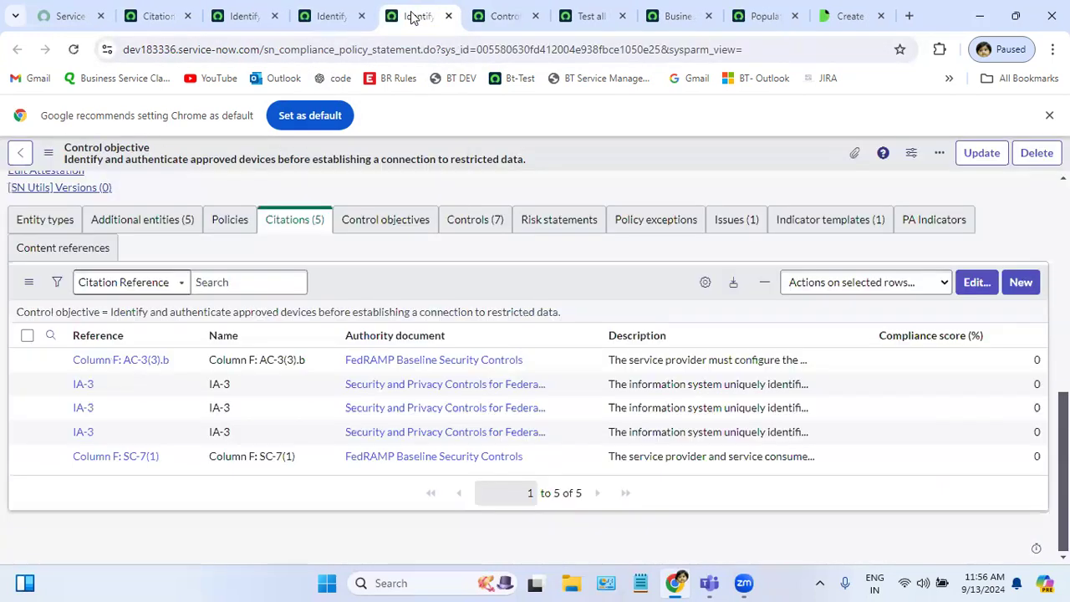
click(86, 367)
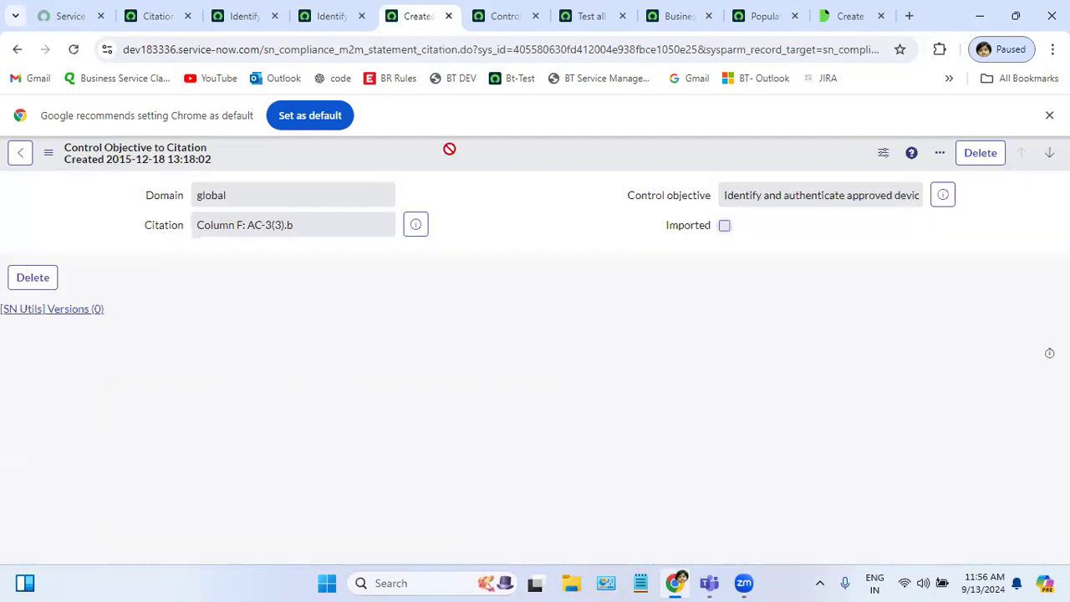
click(17, 49)
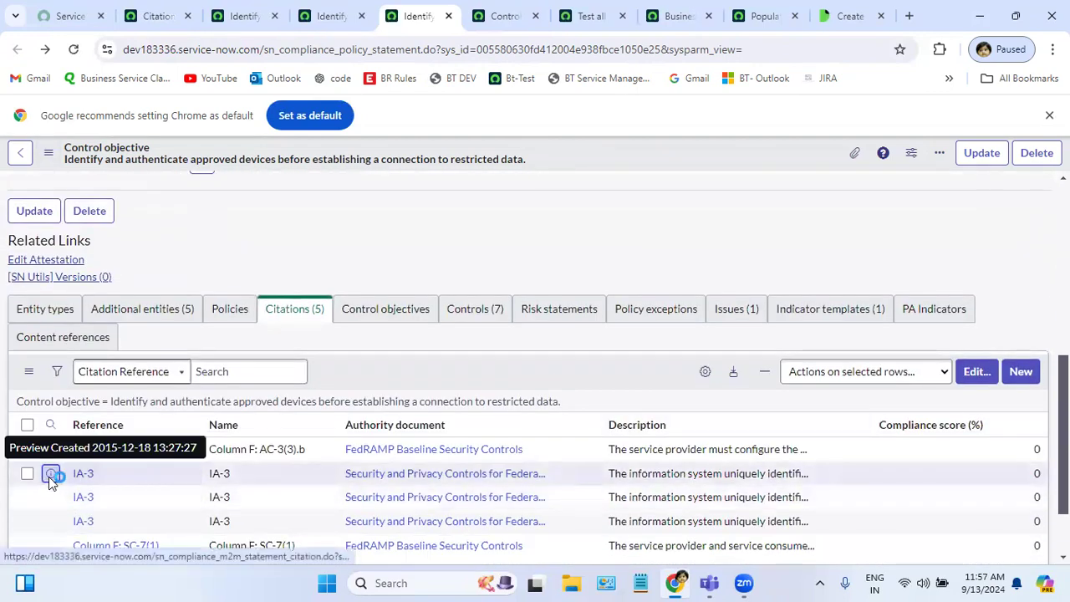
click(50, 475)
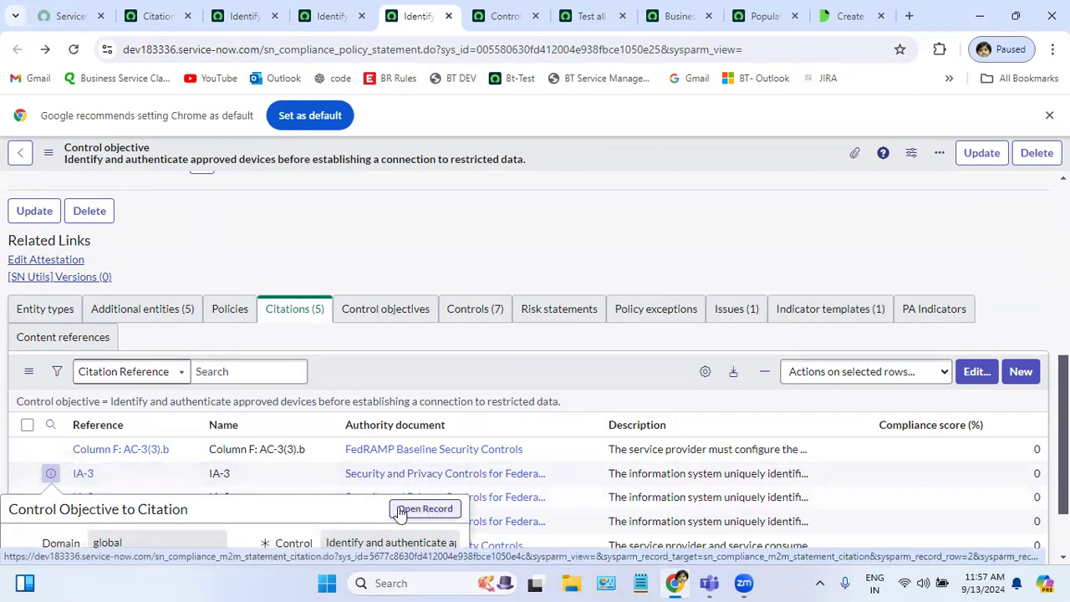
click(471, 373)
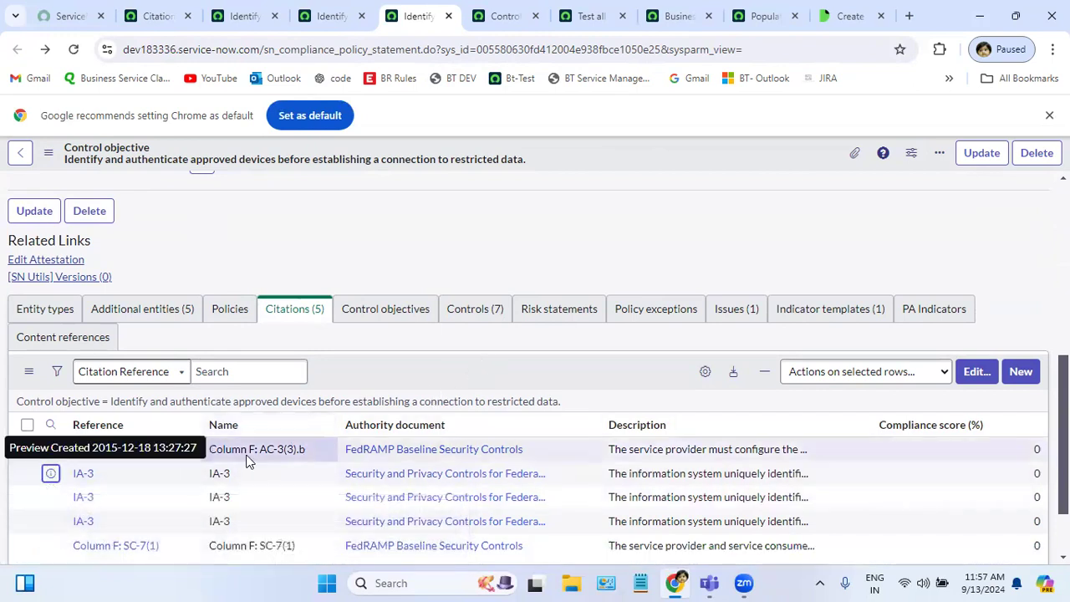
Personalize the Citations related list columns by moving Control objective to directly below Citation.Authority document.
click(708, 373)
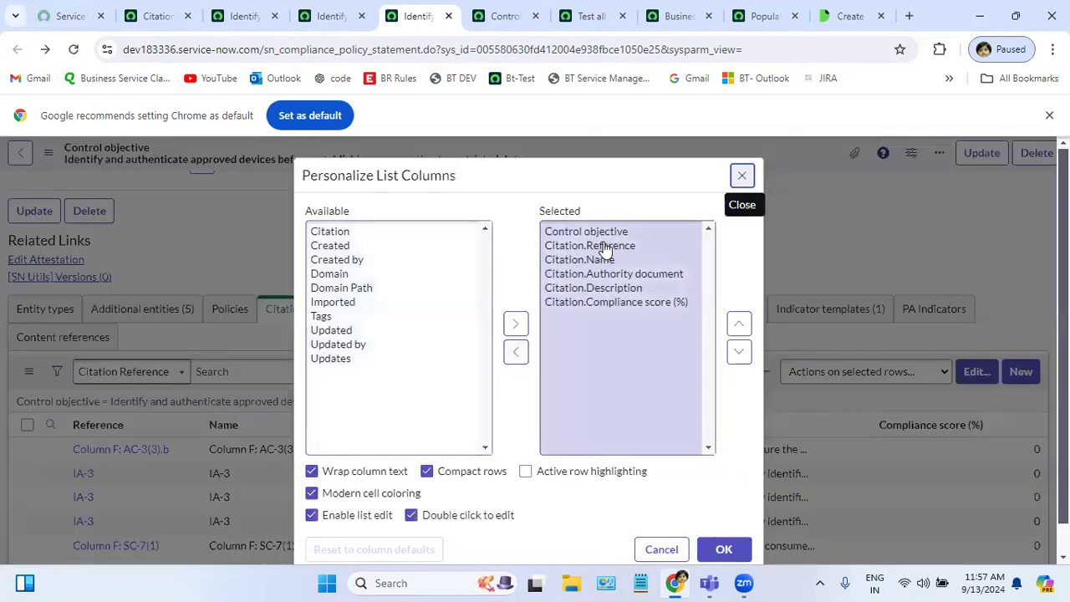
click(606, 234)
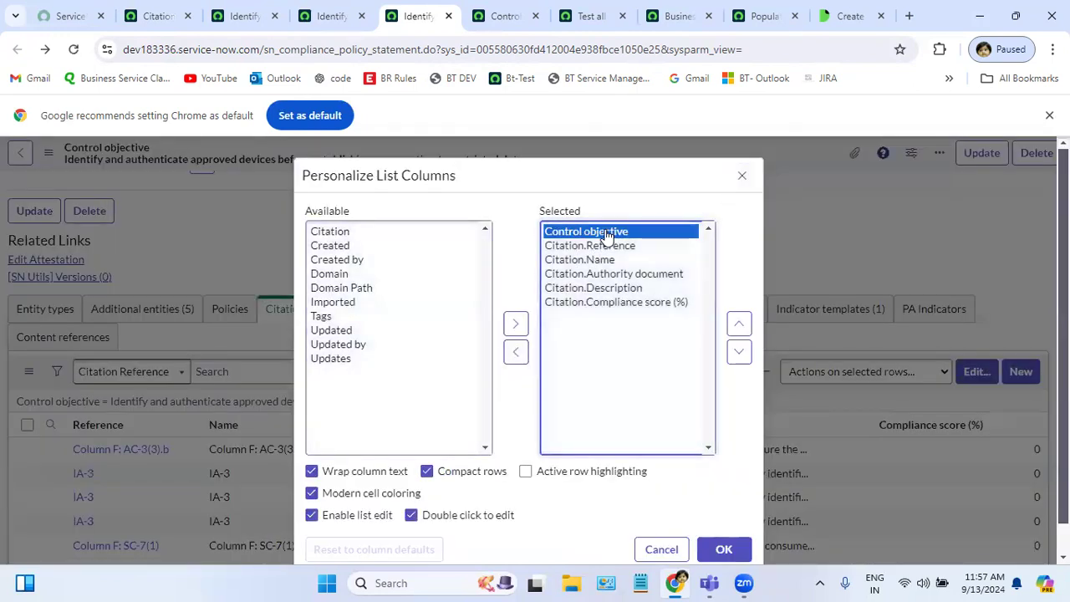
click(739, 352)
click(739, 351)
click(739, 352)
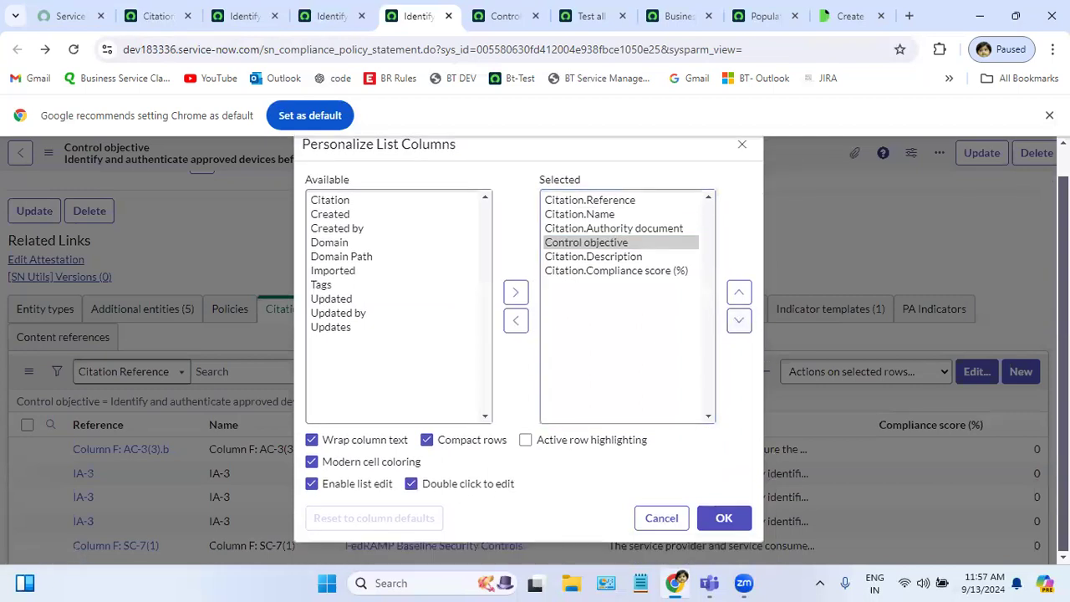
click(744, 524)
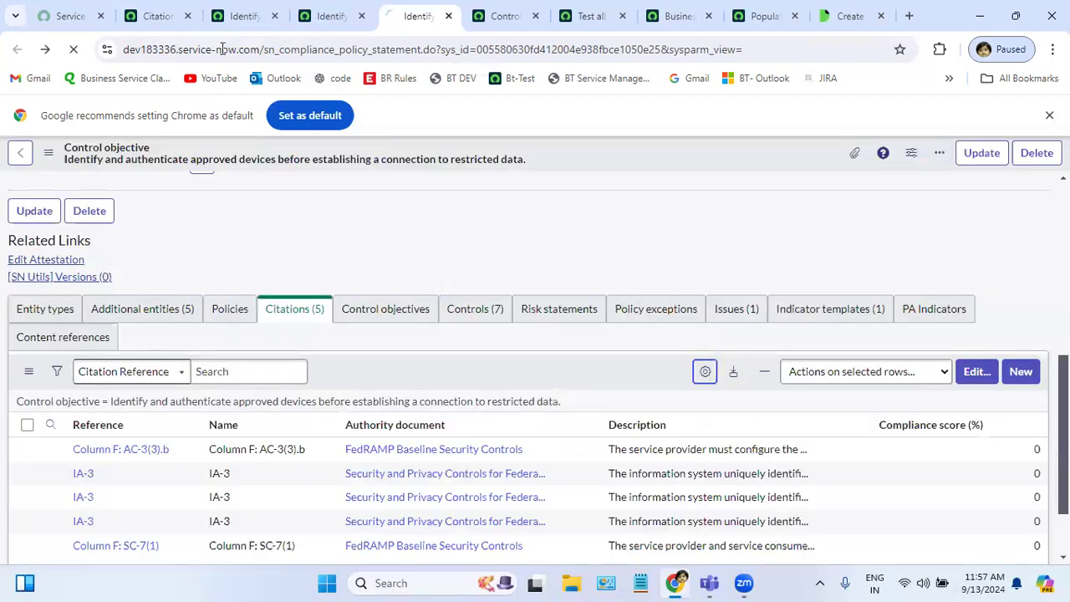
Compare the control objective's Citations list with the control's Citations Records list, referring to the Citations Records relationship.
click(155, 18)
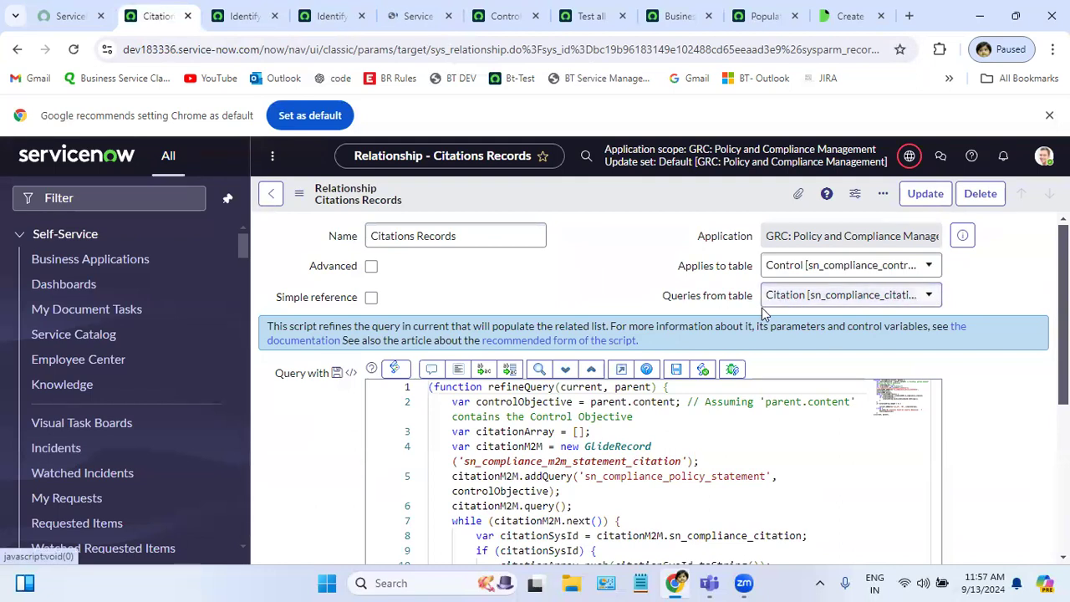
click(233, 19)
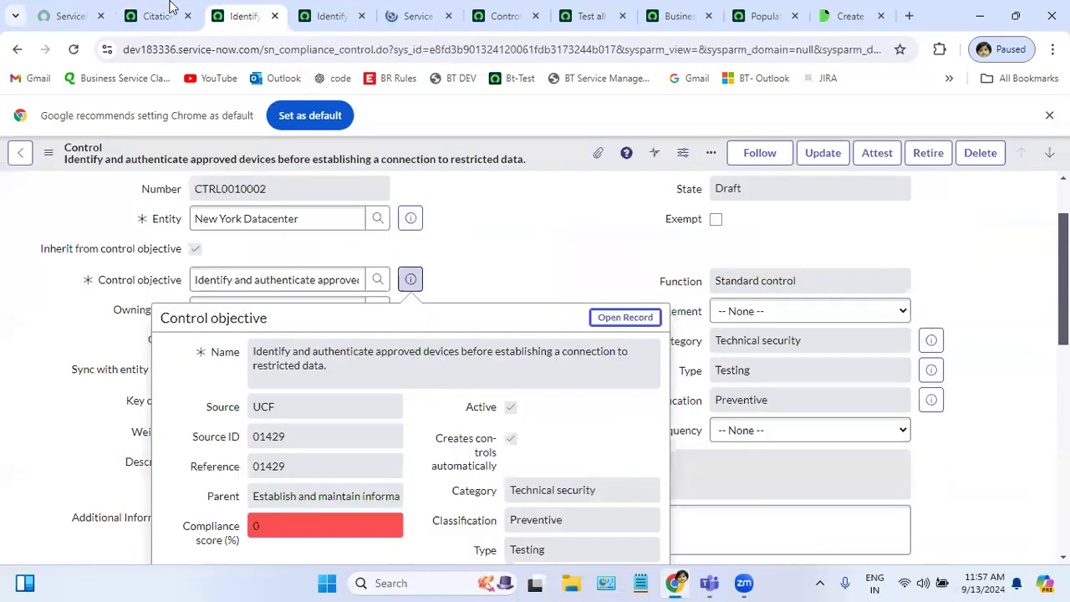
click(502, 253)
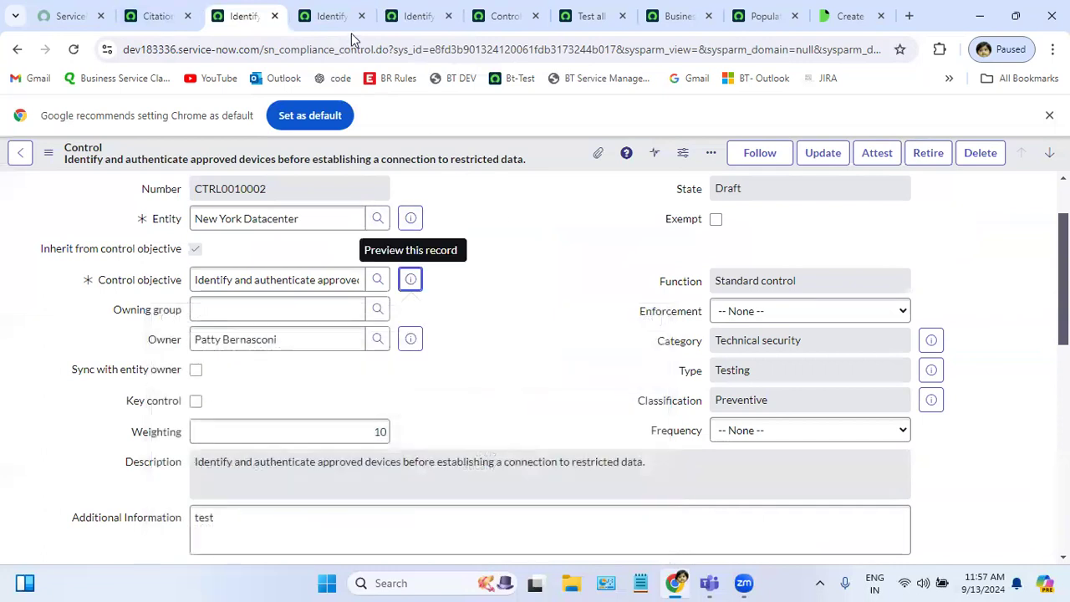
click(344, 18)
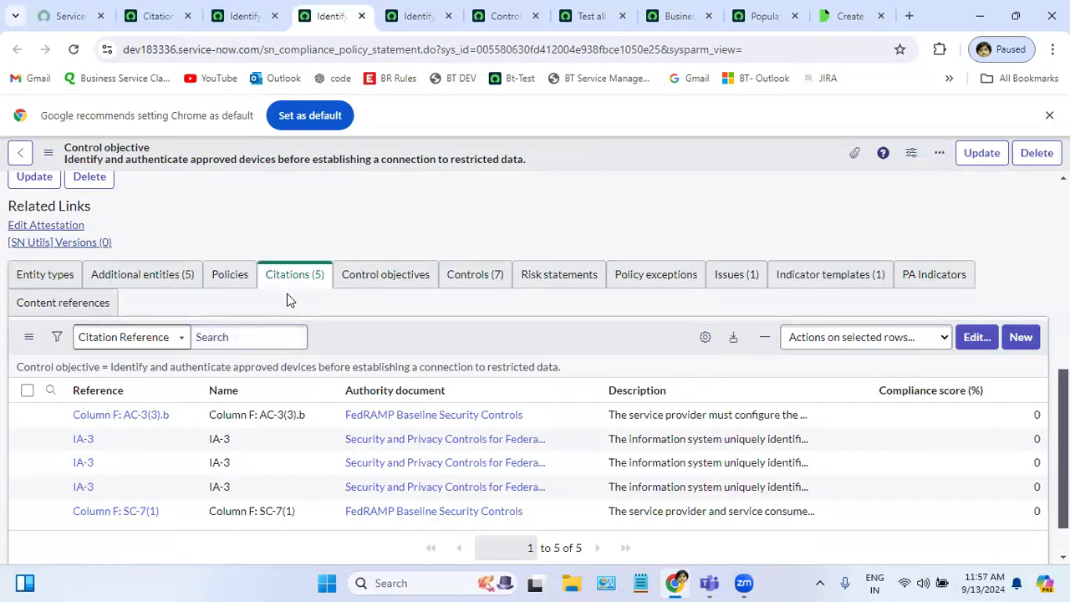
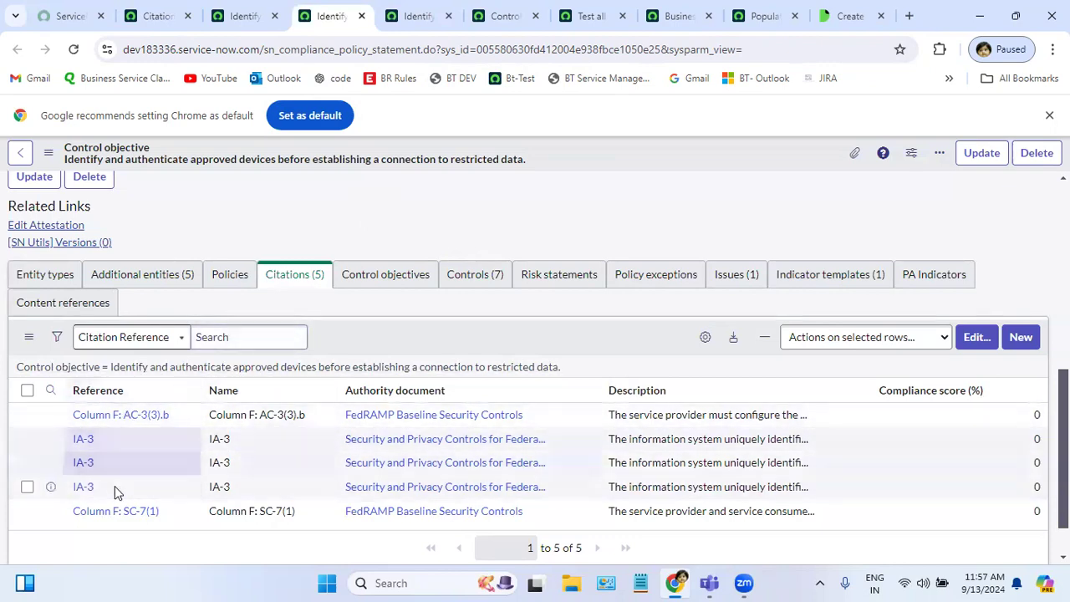
click(159, 16)
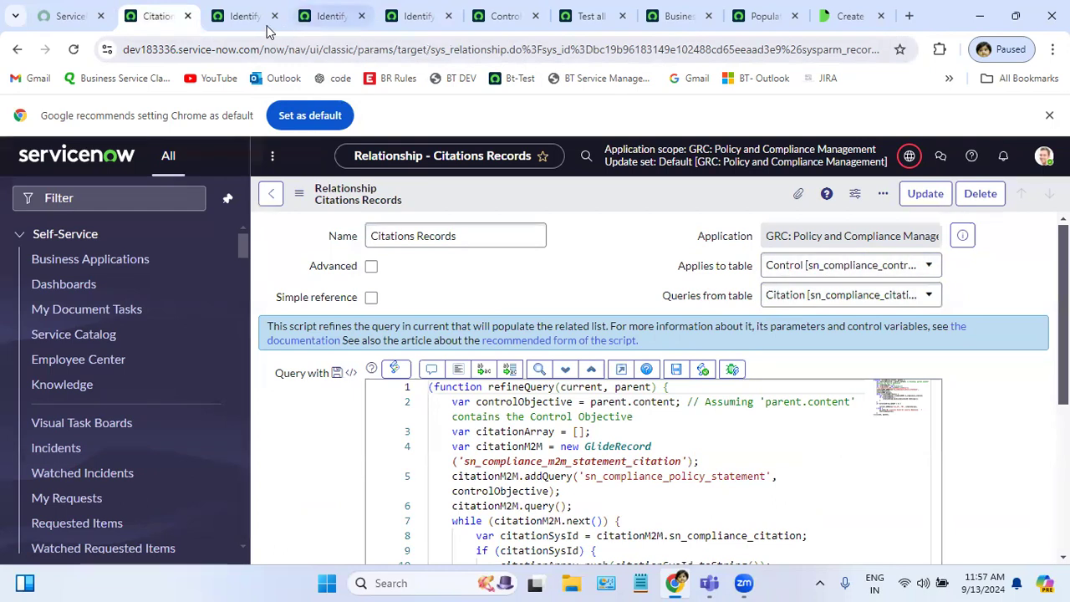
click(242, 17)
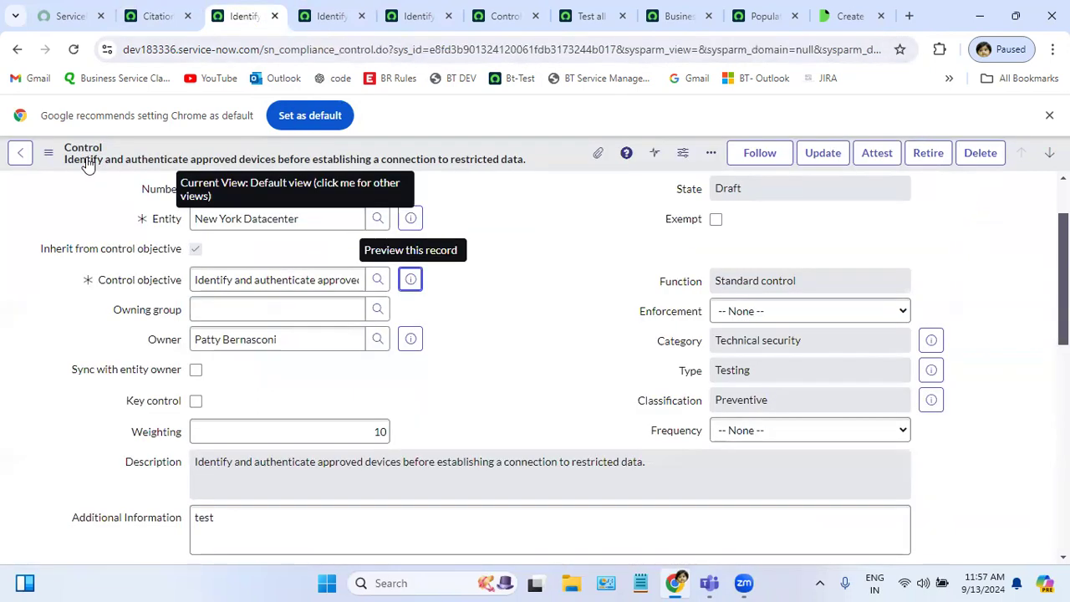
scroll(209, 387, down, 10)
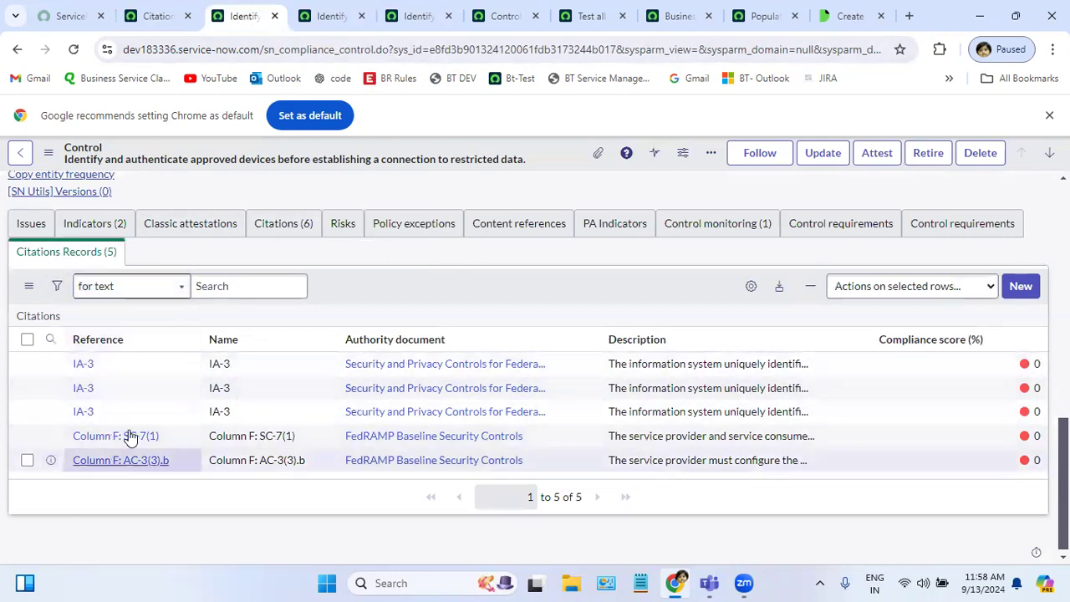
Review line 2 of the Citations Records relationship script, highlighting the controlObjective variable and the parent object.
click(157, 16)
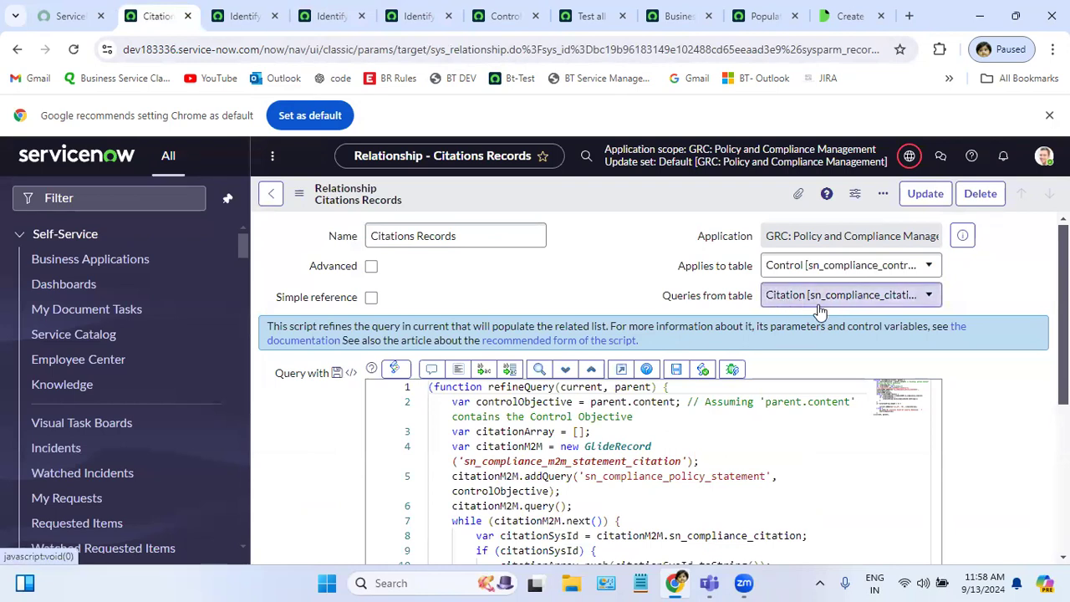
scroll(916, 375, down, 3)
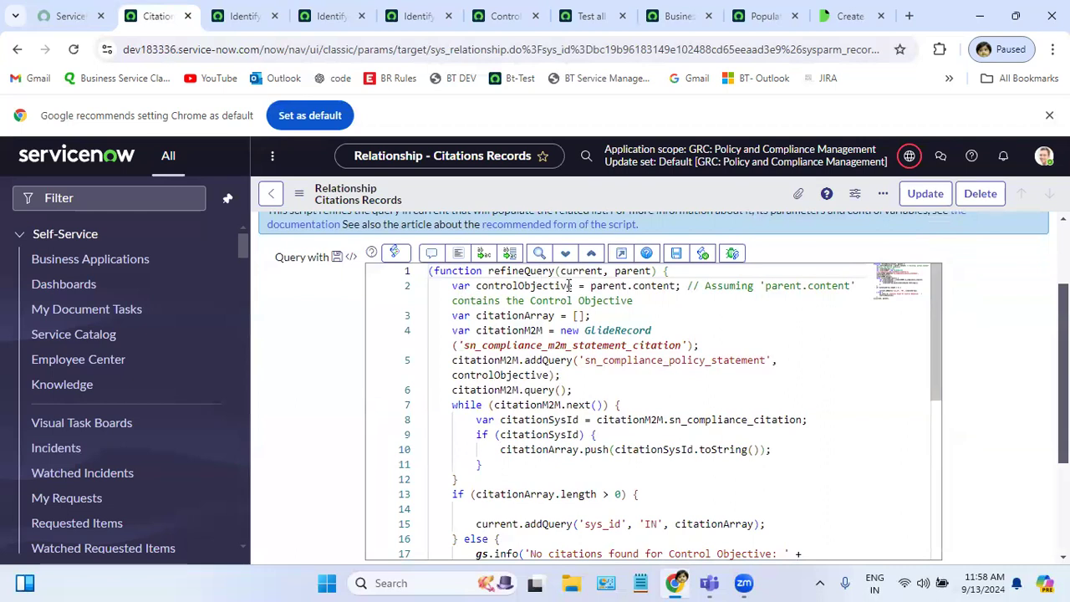
double_click(500, 287)
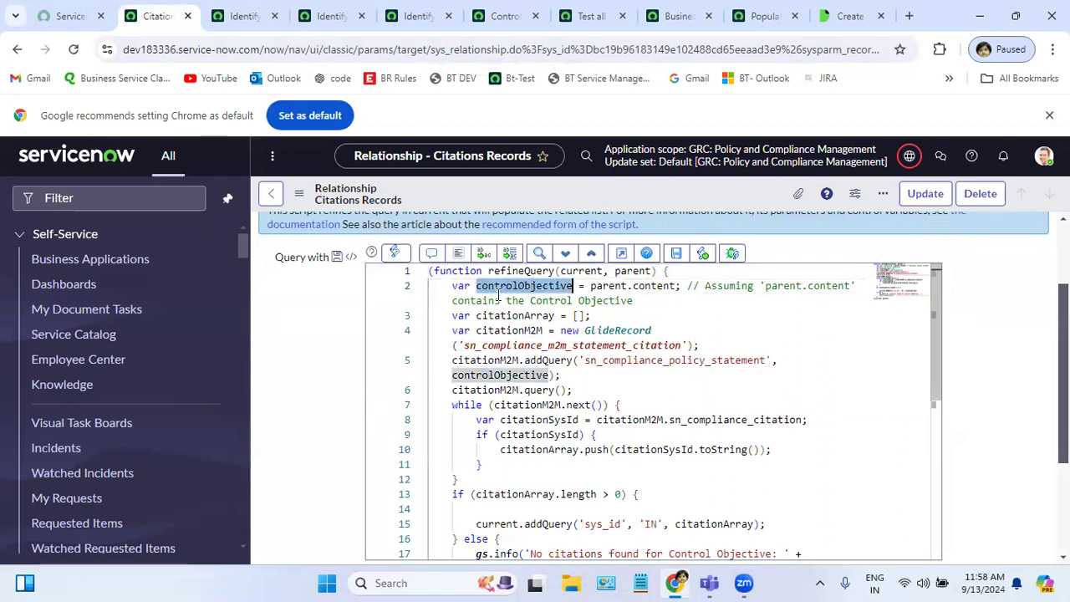
double_click(606, 287)
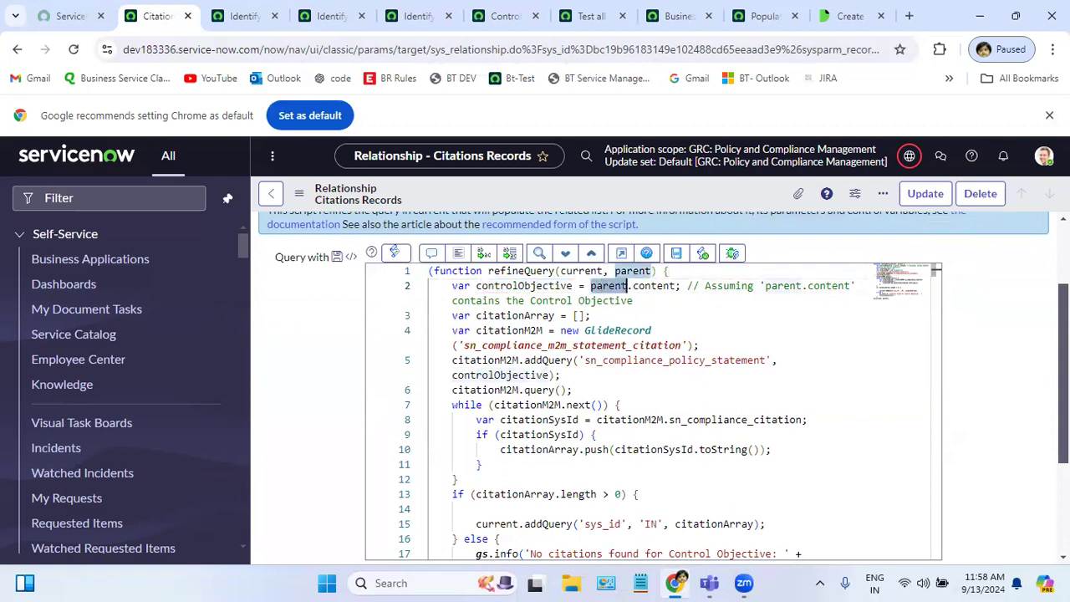
Point out the relationship's Applies to table and Queries from table fields to explain the script's parent and current objects.
scroll(901, 370, up, 2)
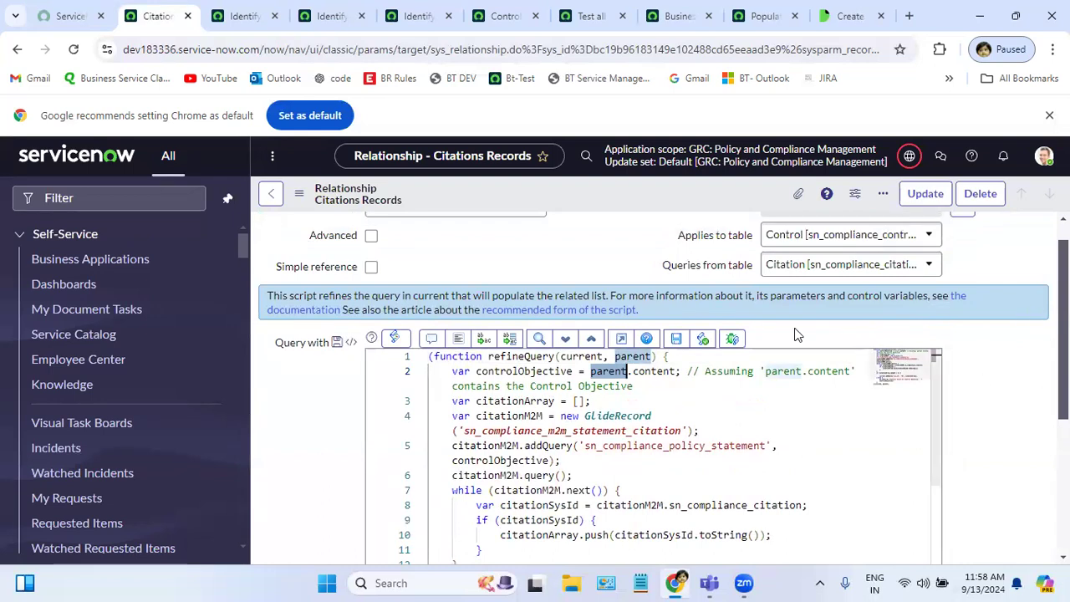
drag(674, 243, 747, 235)
click(746, 236)
drag(659, 267, 747, 267)
click(748, 268)
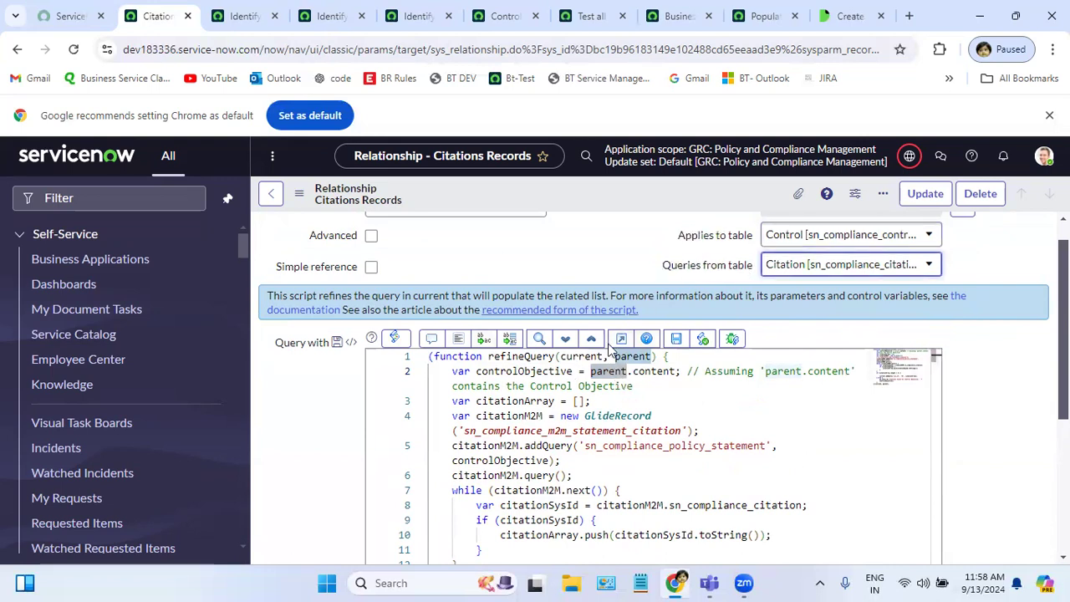
Match content in the script's parent.content expression with the field name of Control objective on the control form.
double_click(647, 371)
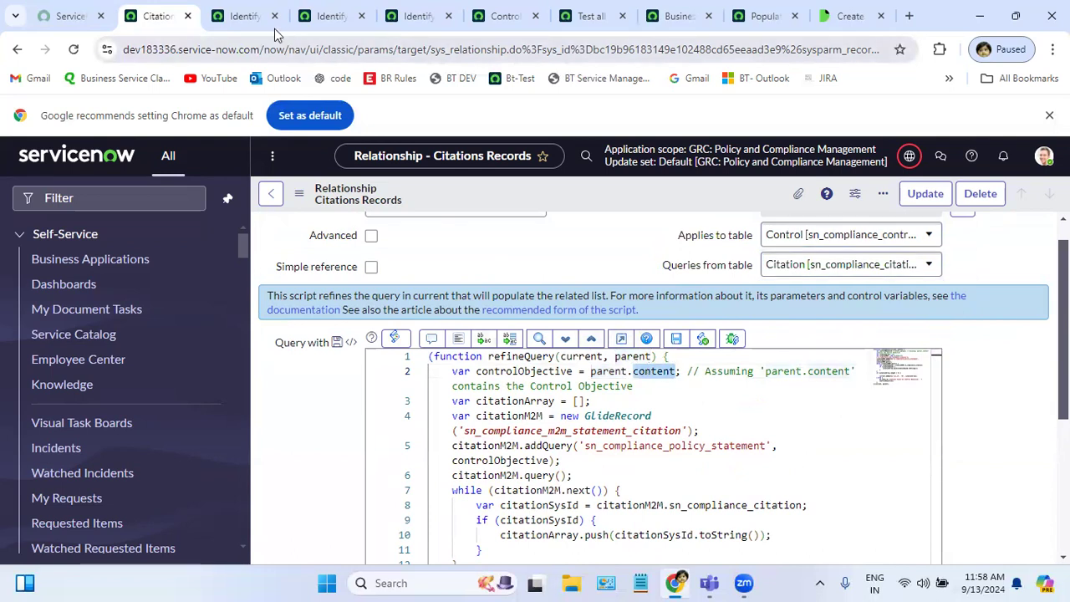
click(241, 18)
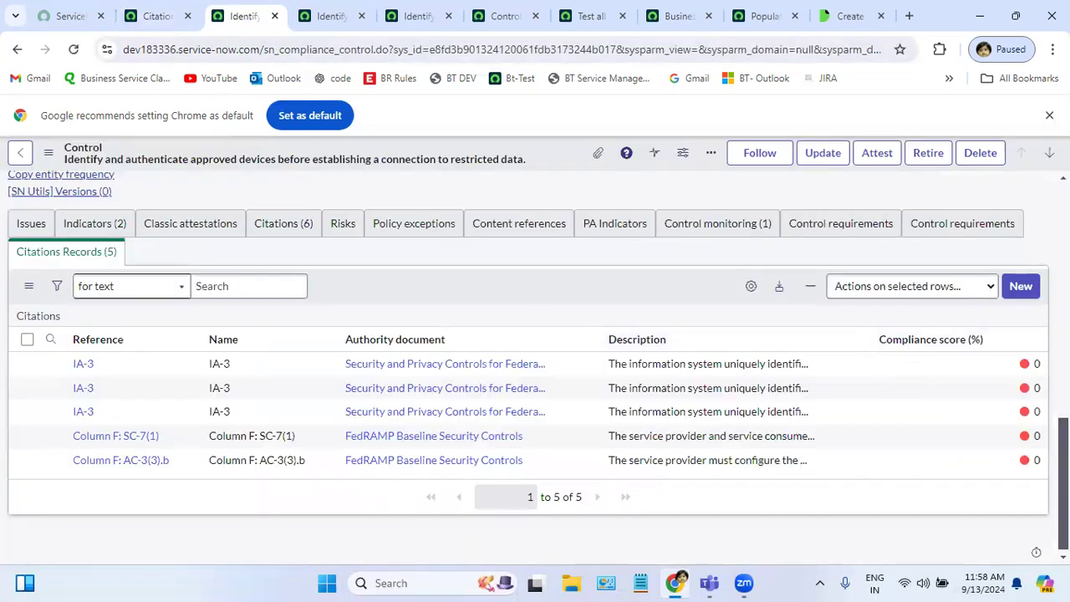
scroll(411, 367, up, 10)
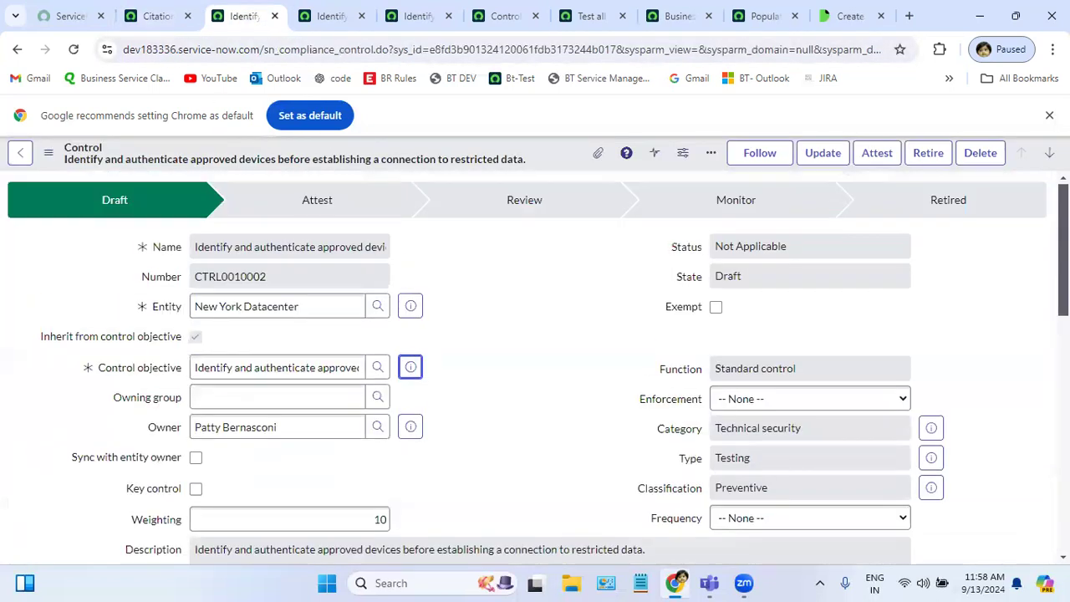
right_click(151, 372)
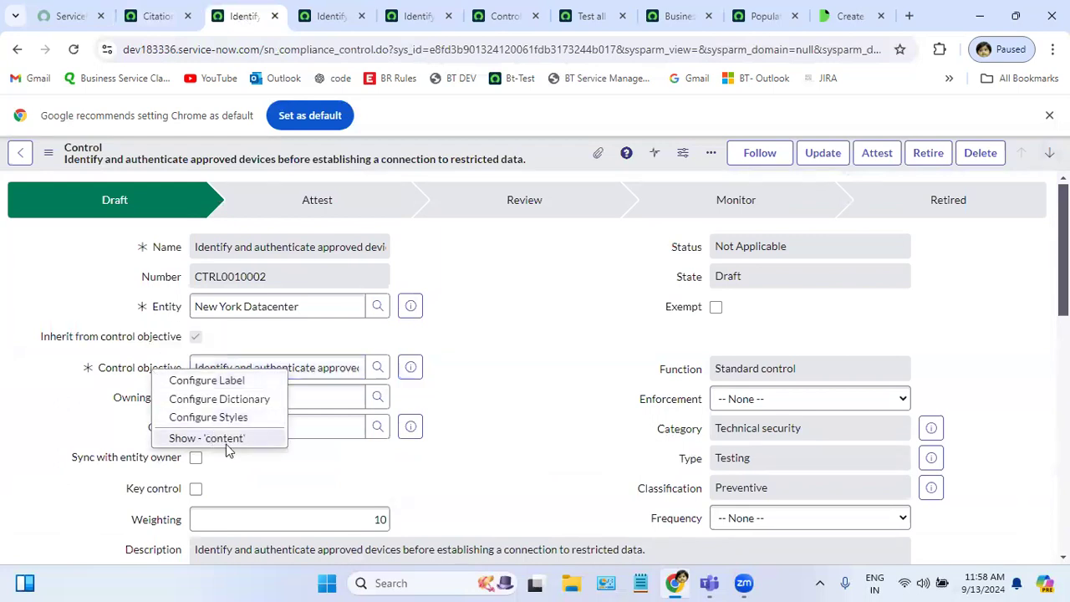
click(167, 15)
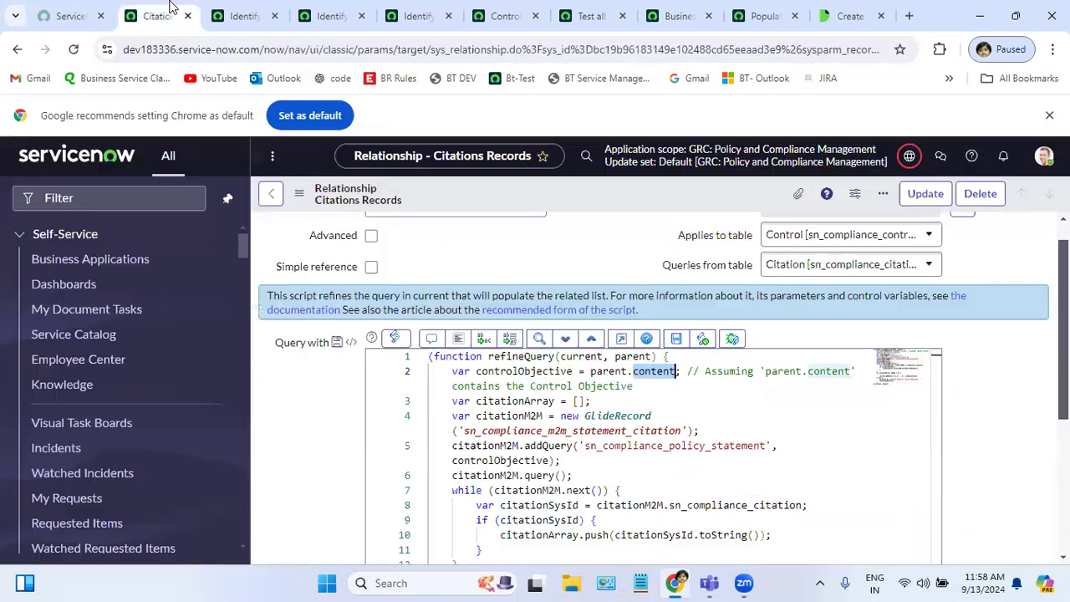
double_click(655, 373)
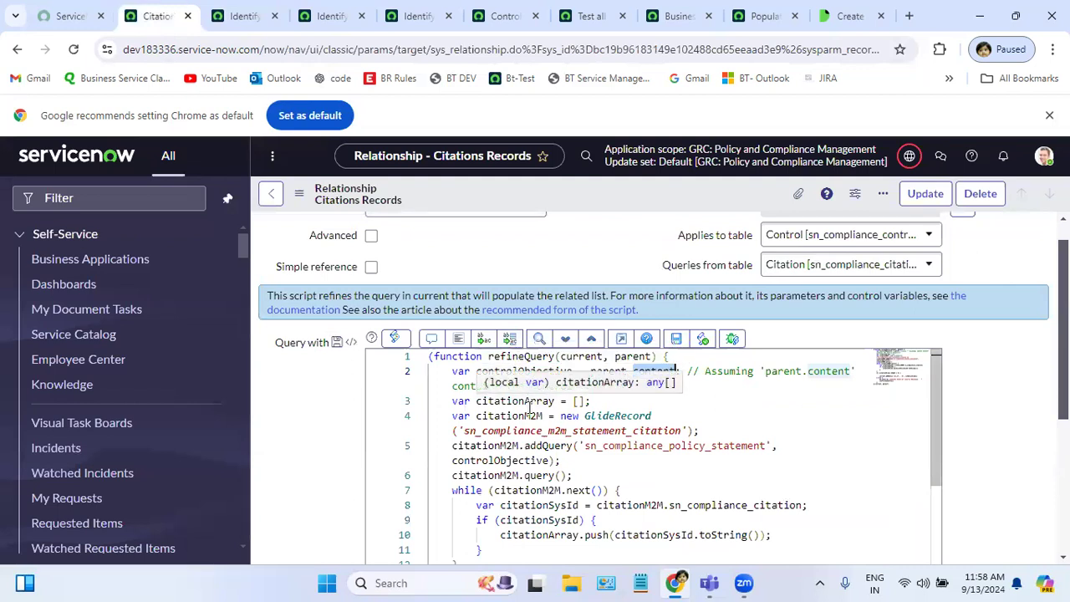
Trace the script's sn_compliance_m2m_statement_citation table by opening the control objective's filtered Citations related list in a new window.
scroll(660, 384, down, 1)
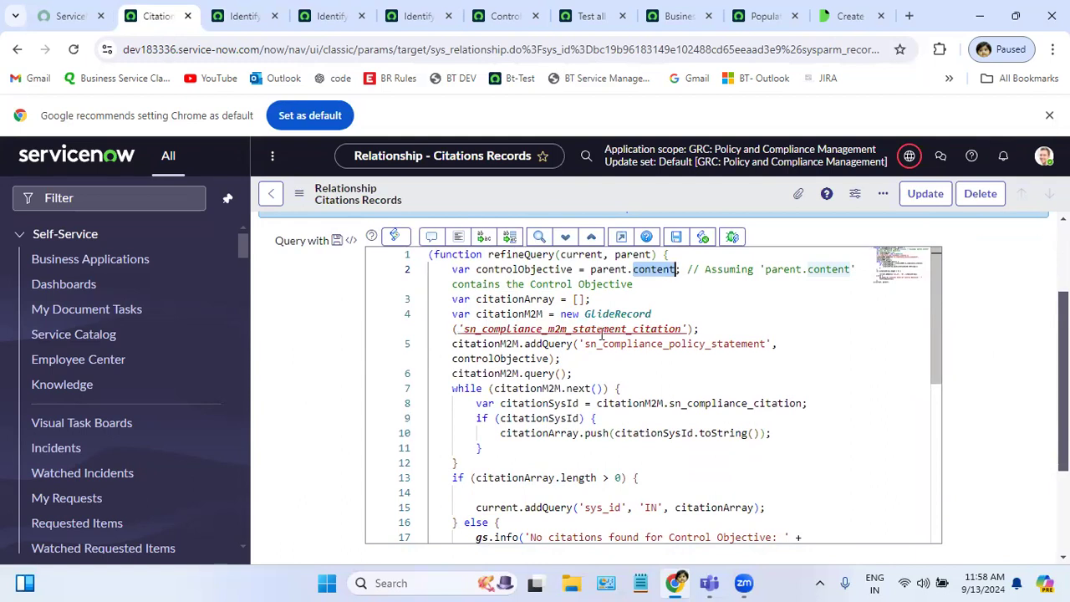
click(241, 15)
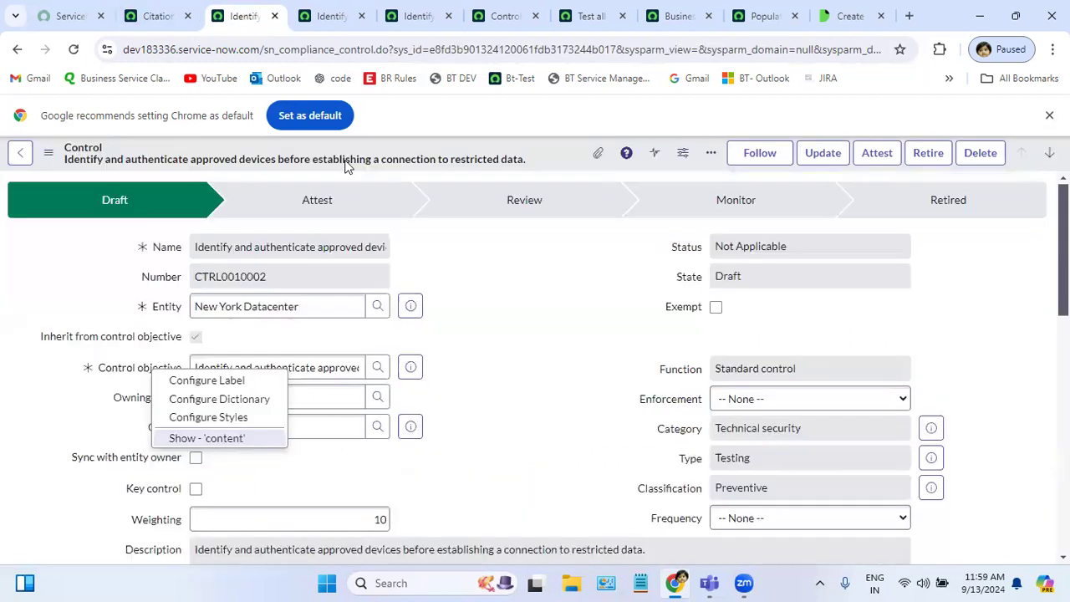
click(332, 18)
click(418, 10)
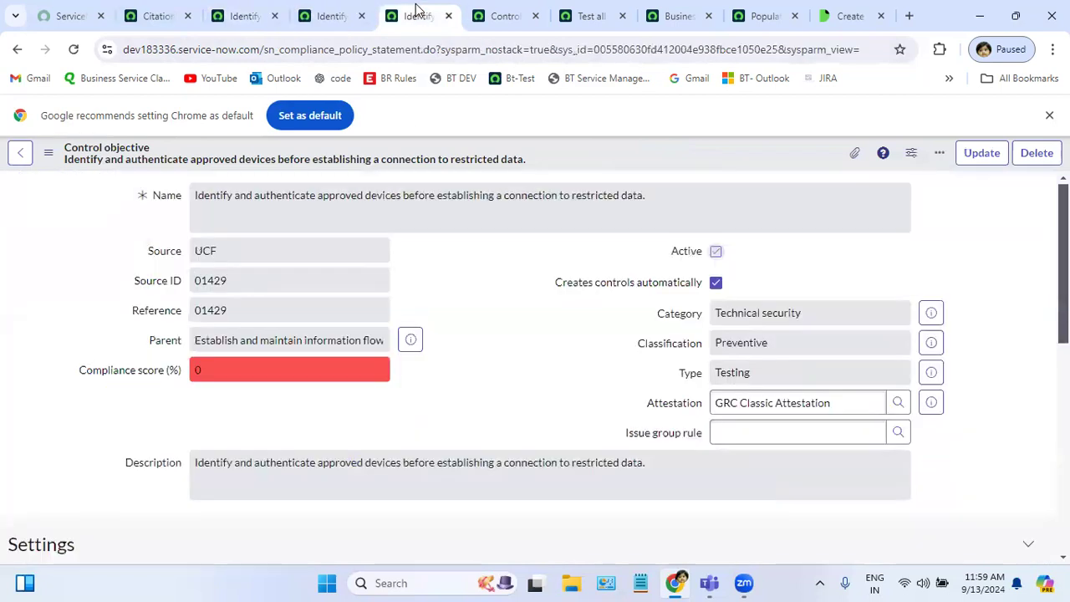
scroll(715, 250, down, 4)
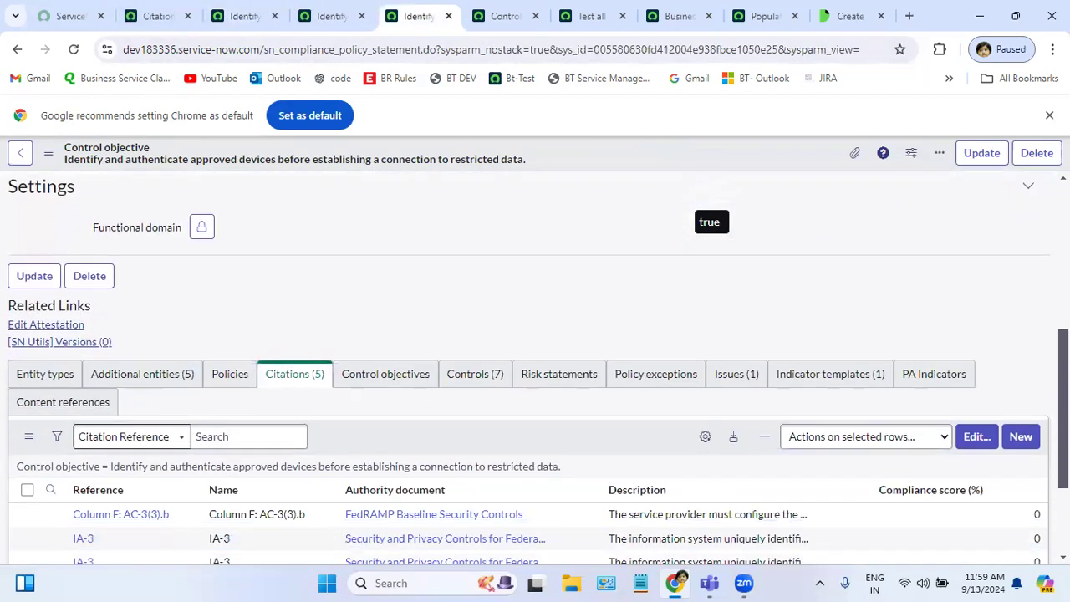
right_click(468, 478)
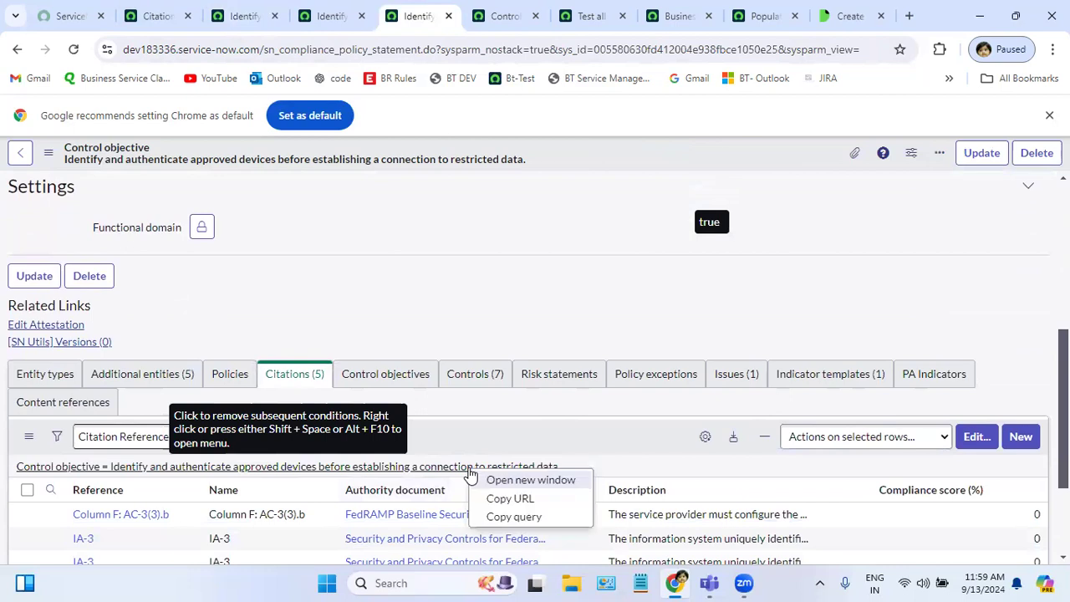
click(533, 480)
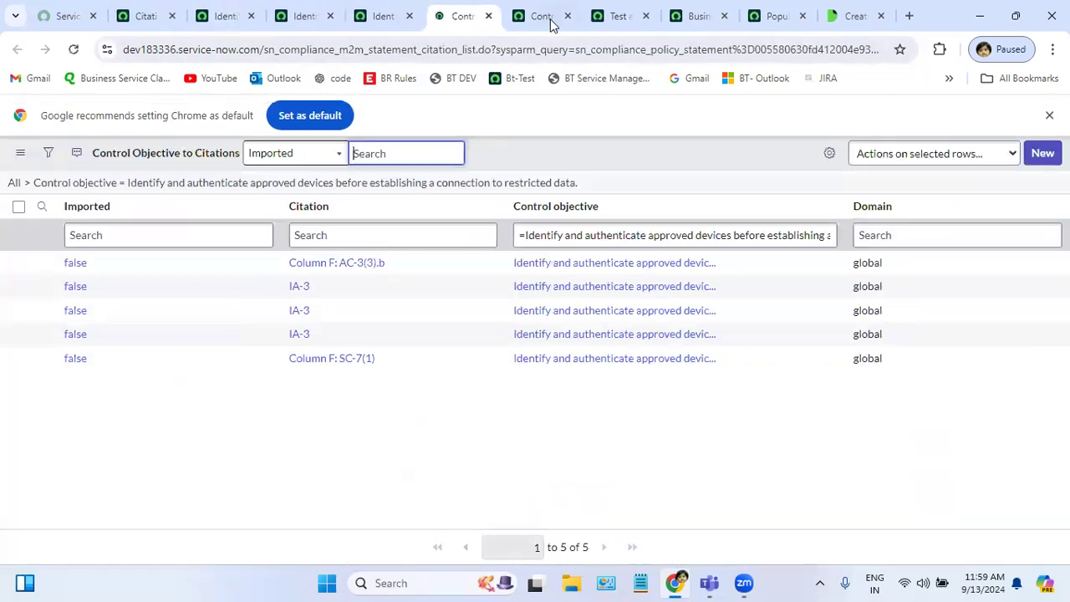
Highlight the sn_compliance_m2m_statement_citation_list portion of the Control Objective to Citations list's URL, and return to the Citations Records relationship script.
double_click(326, 49)
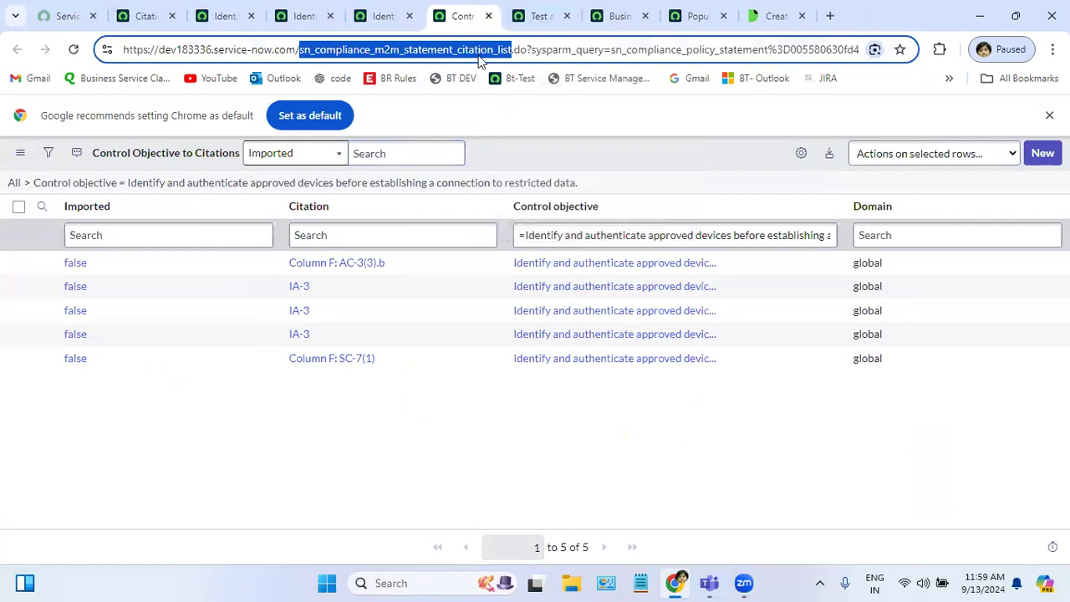
click(224, 17)
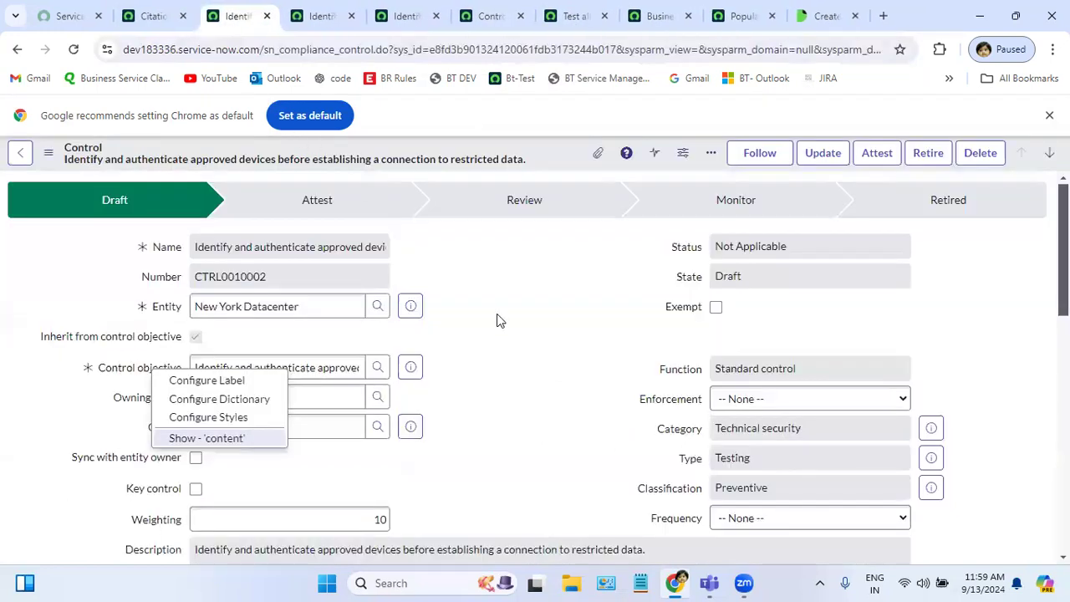
click(161, 13)
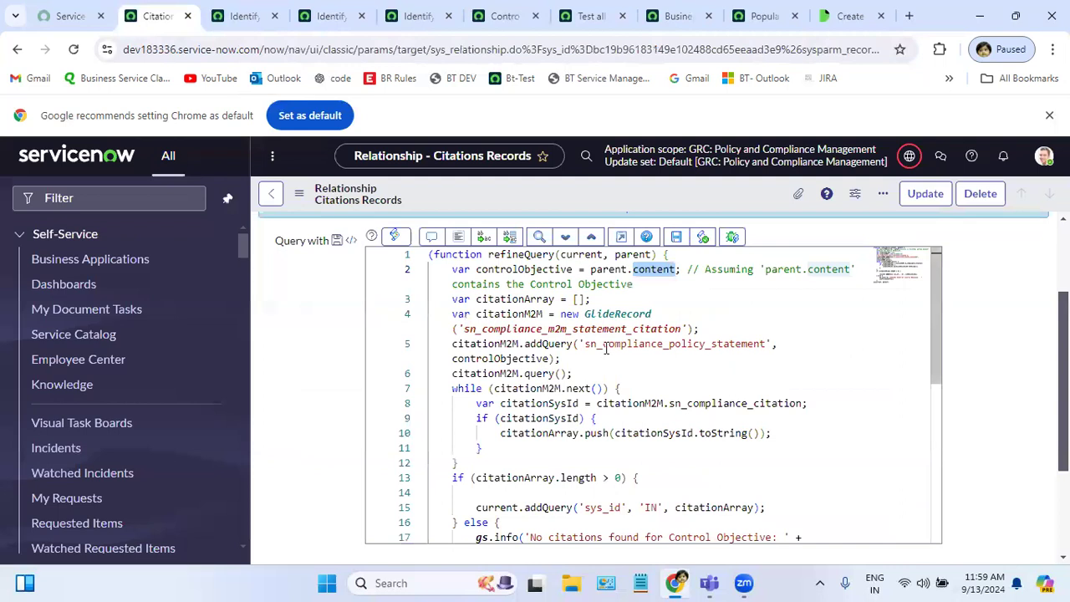
Review line 8 of the script, highlighting citationSysId, citationM2M and the sn_compliance_citation field.
double_click(535, 403)
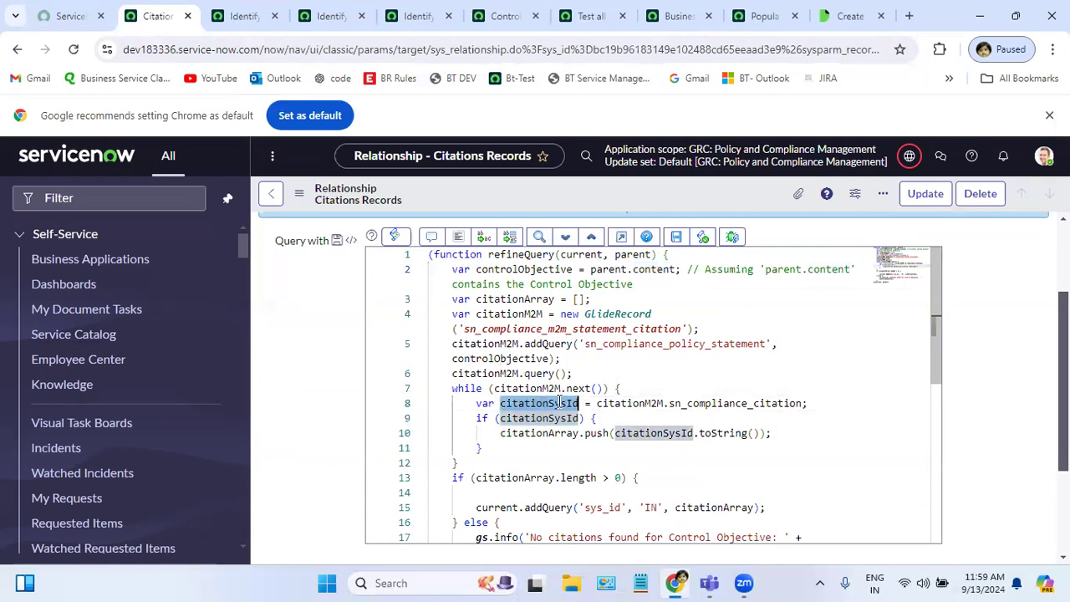
double_click(641, 403)
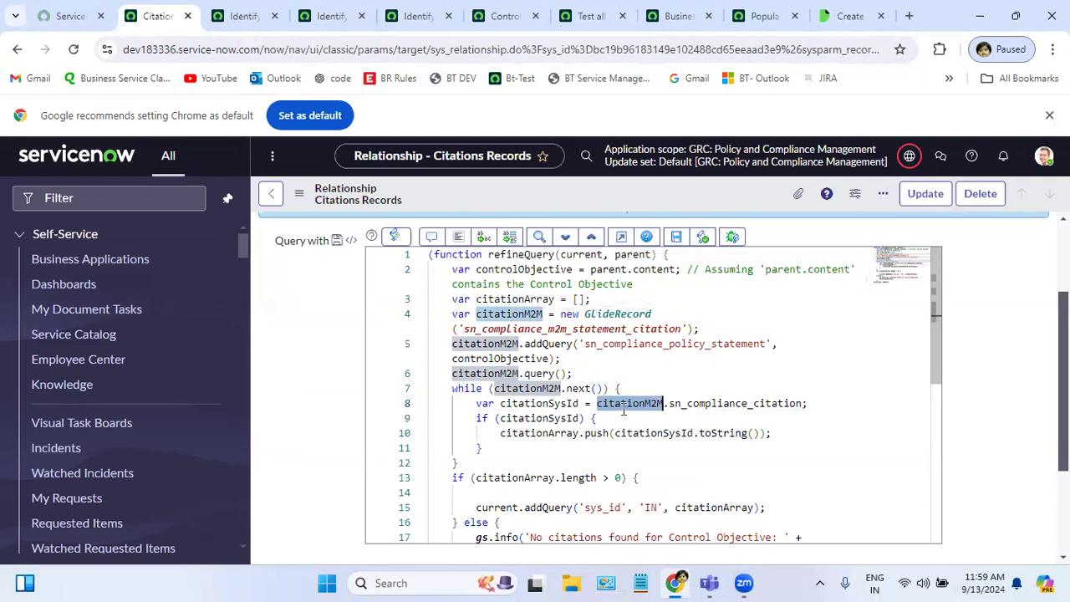
double_click(722, 404)
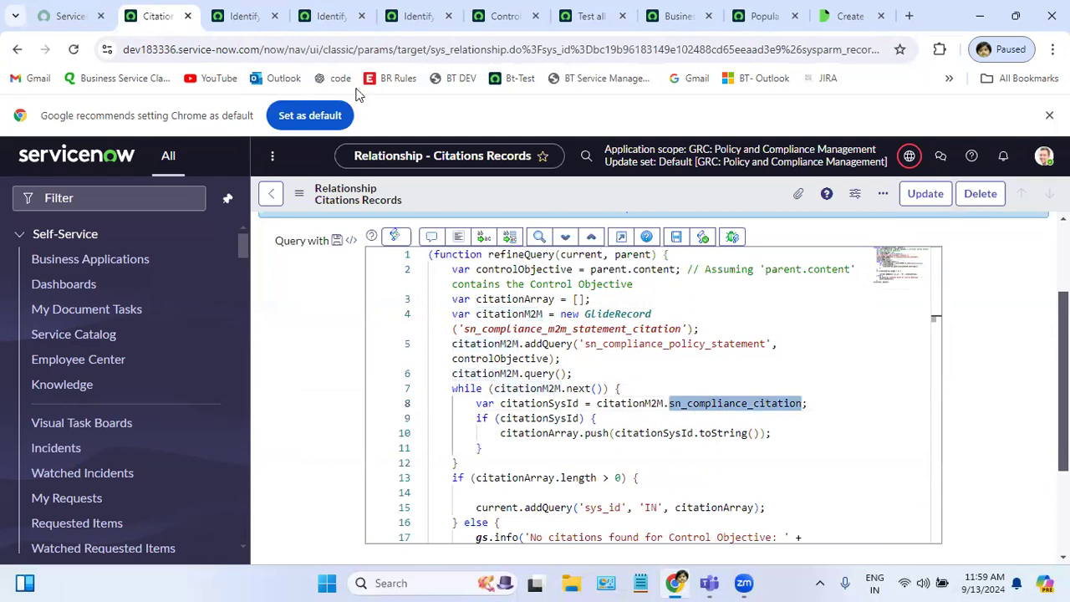
Open the Column F: AC-3(3).b Control Objective to Citation record to match the script's sn_compliance_citation with the Citation field.
click(532, 16)
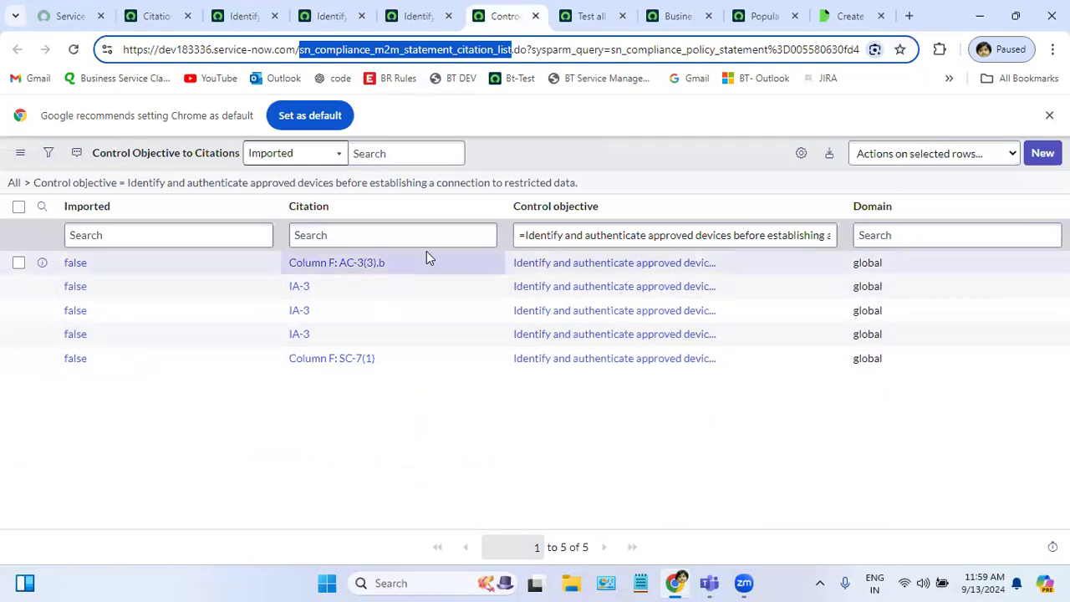
click(157, 17)
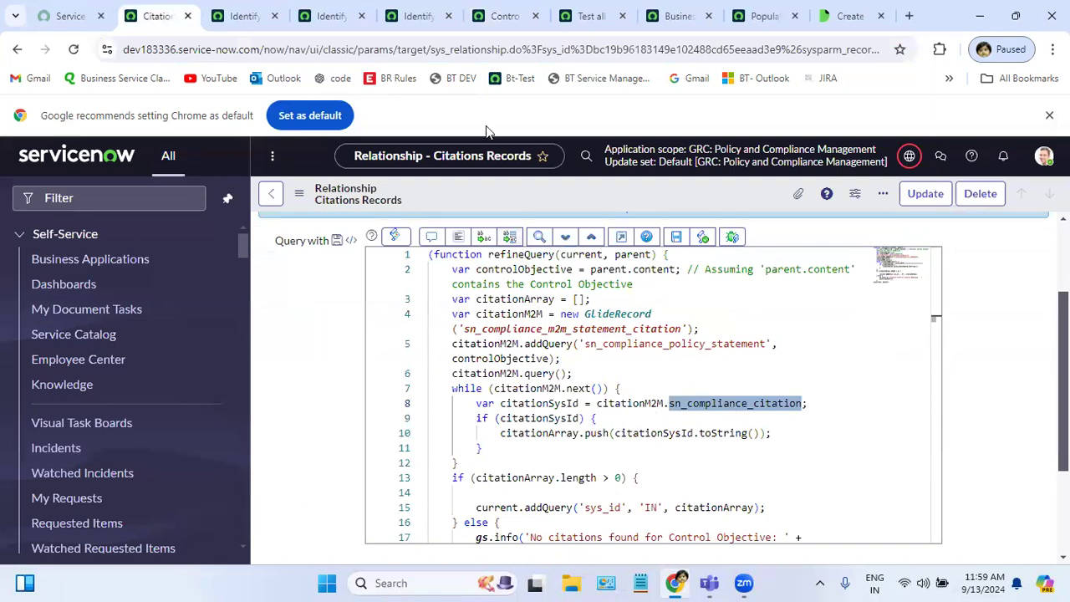
click(505, 17)
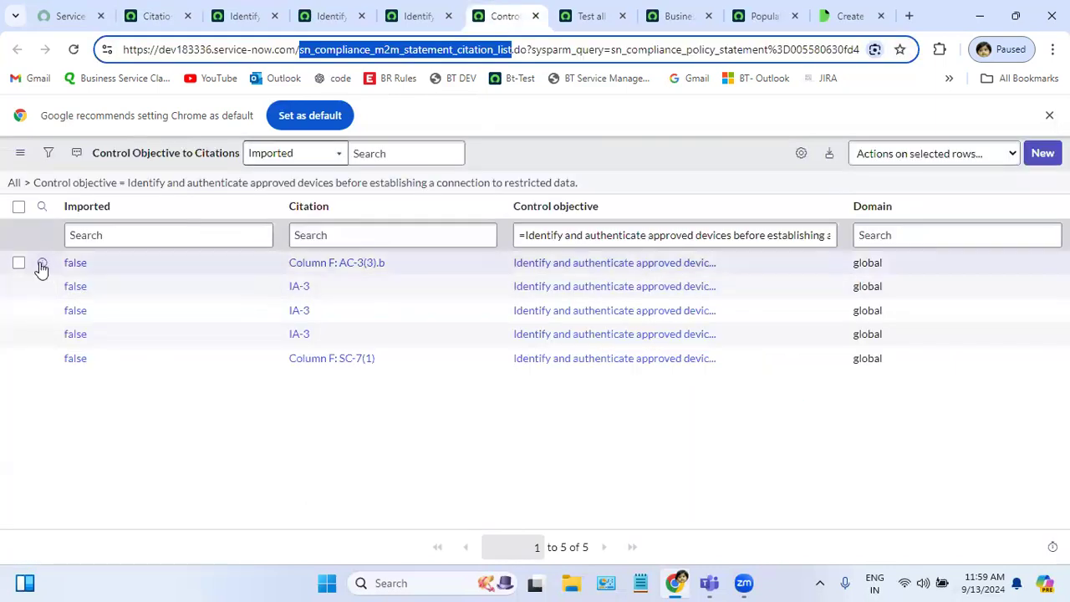
click(42, 263)
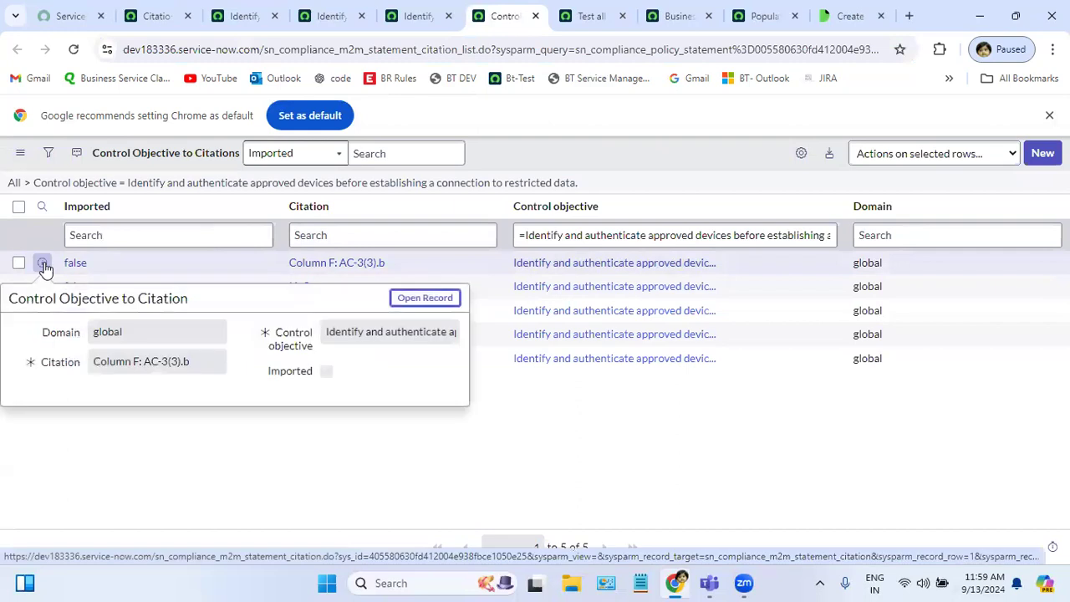
click(424, 297)
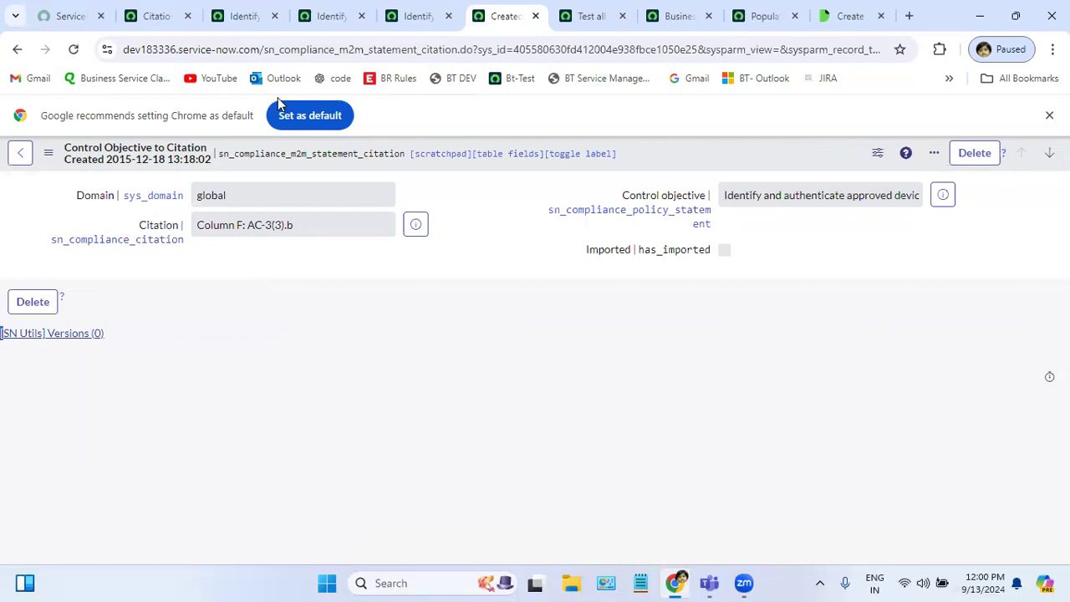
Review the end of the relationship script, highlighting citationArray in the current.addQuery call on line 15.
click(159, 16)
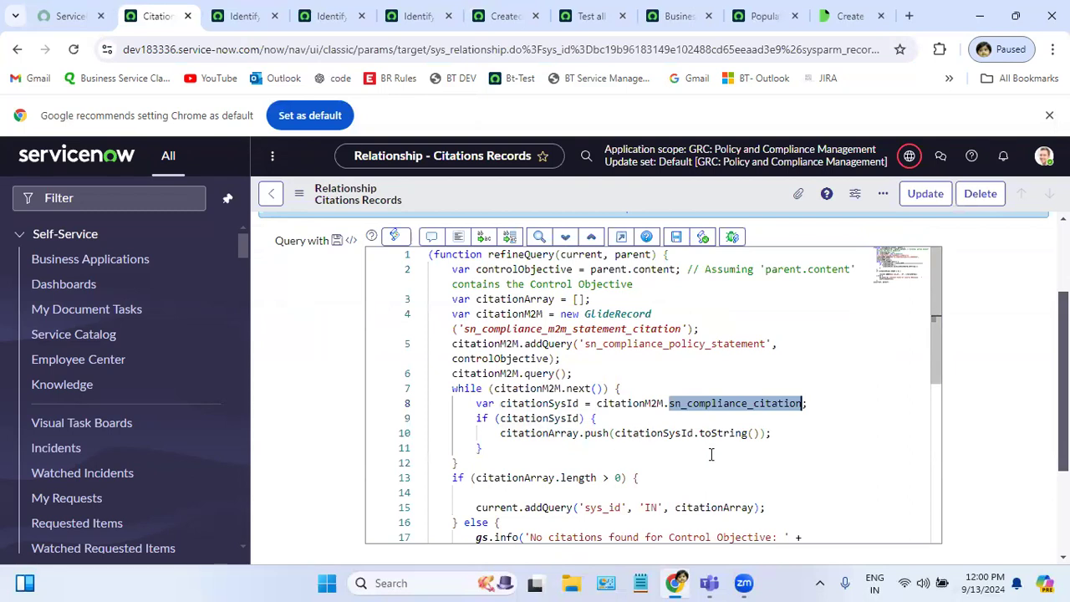
scroll(614, 387, down, 2)
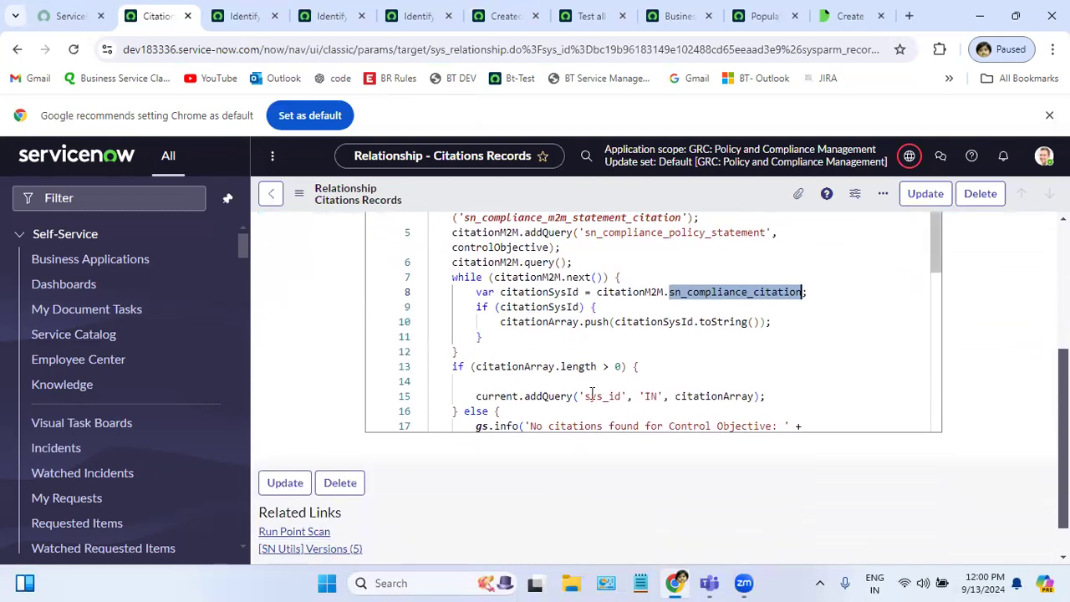
double_click(706, 396)
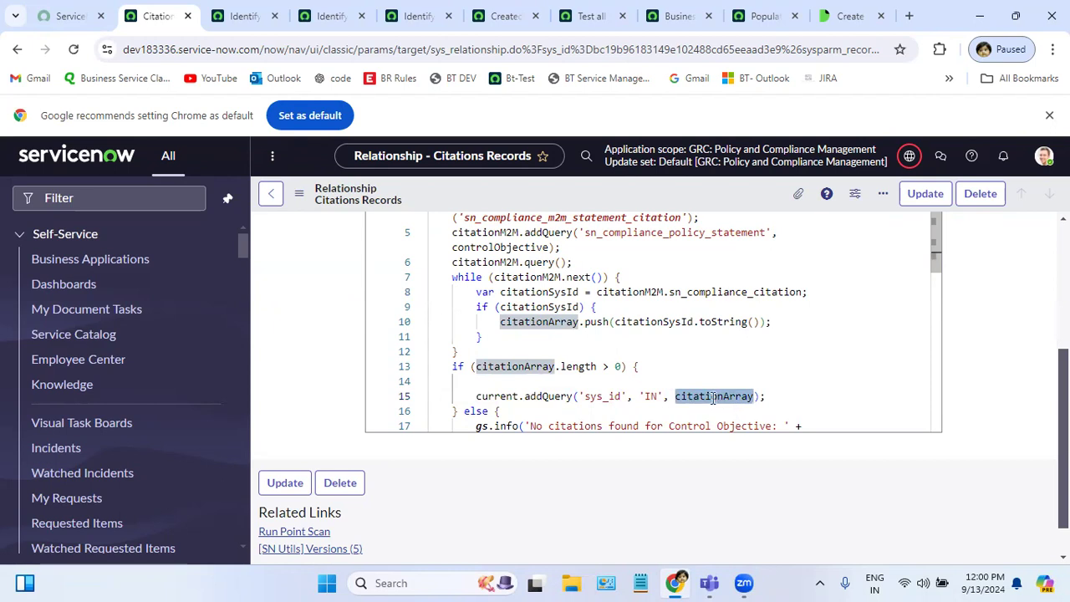
drag(937, 253, 942, 326)
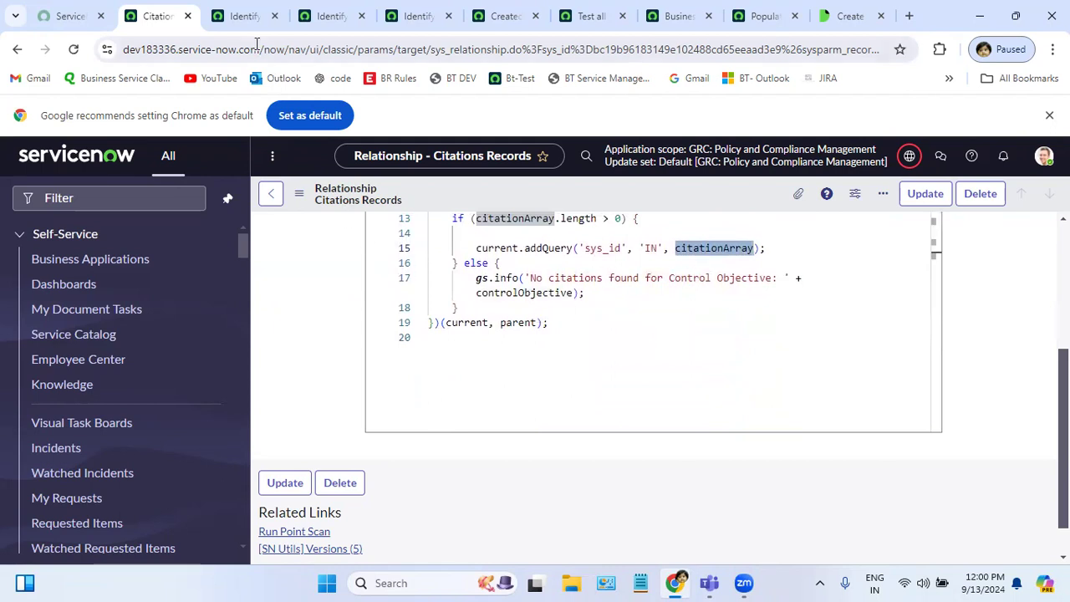
Review the control form's details, including its Number, Entity and Control objective fields.
click(248, 17)
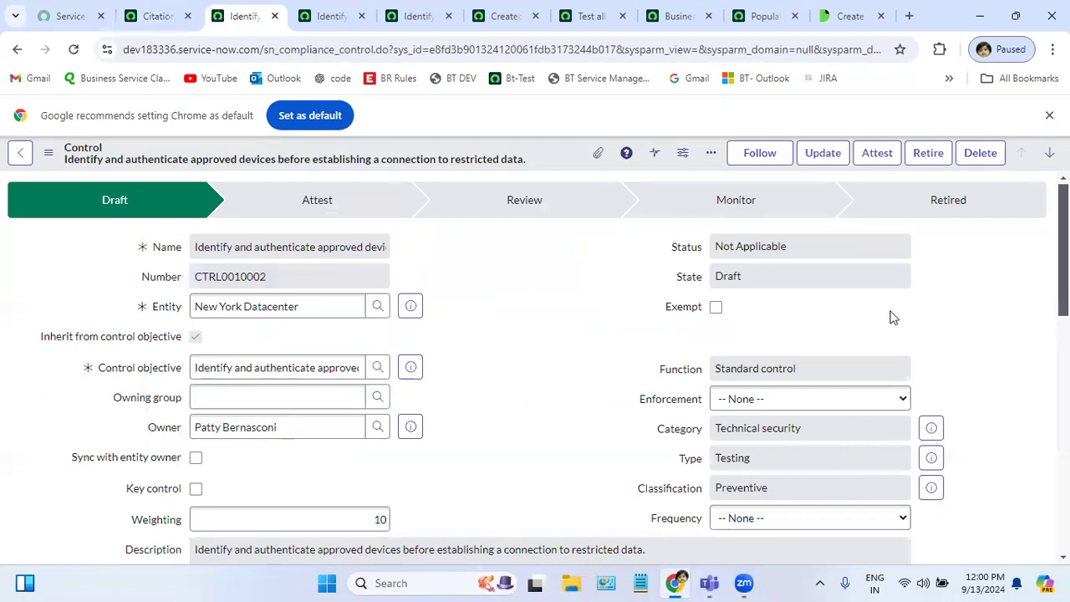
scroll(474, 253, down, 1)
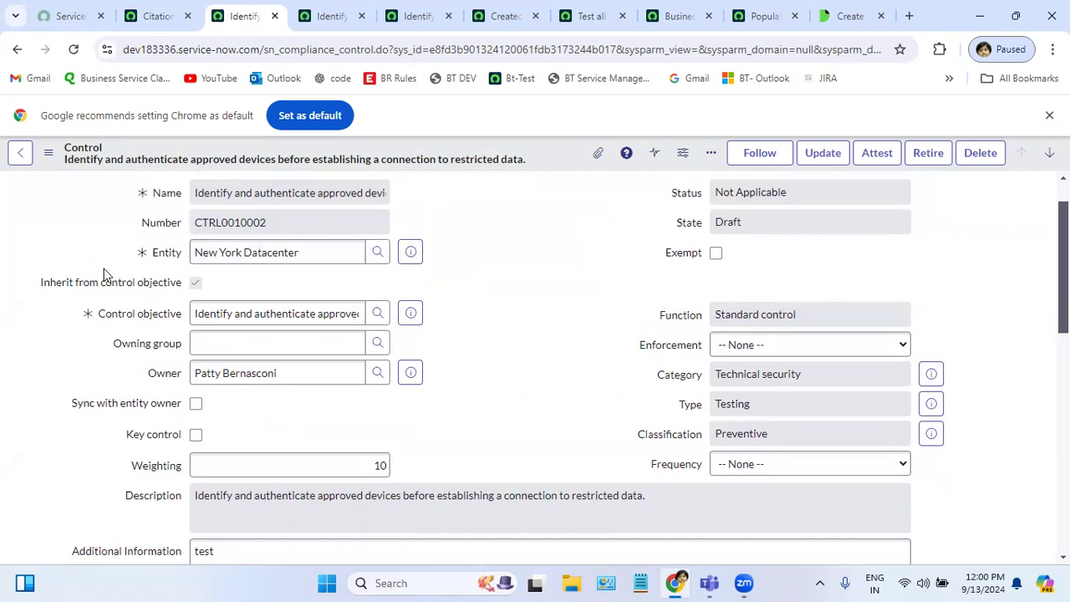
click(93, 222)
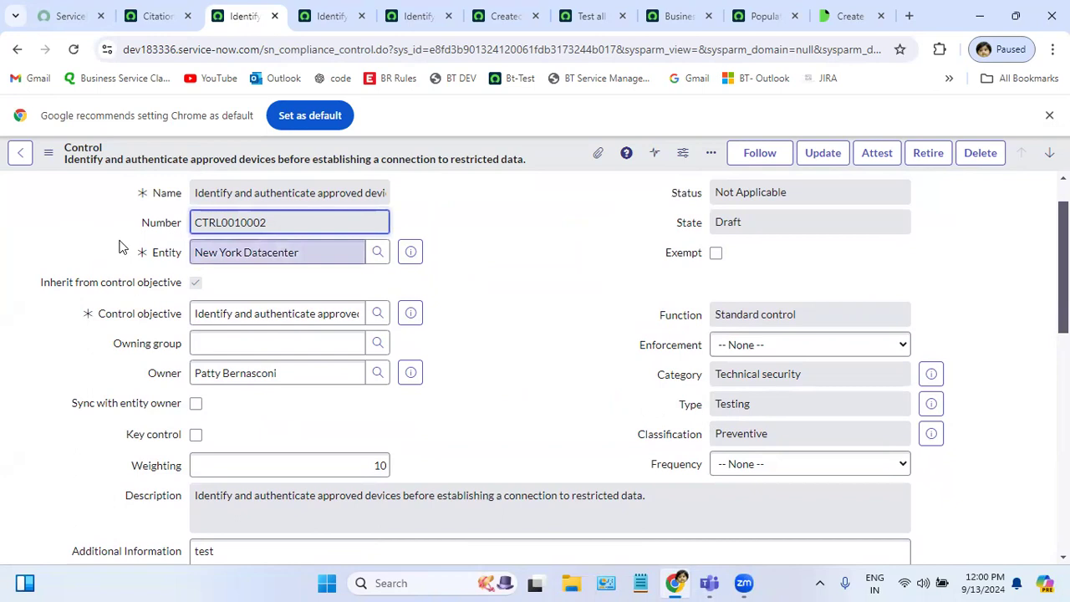
click(99, 238)
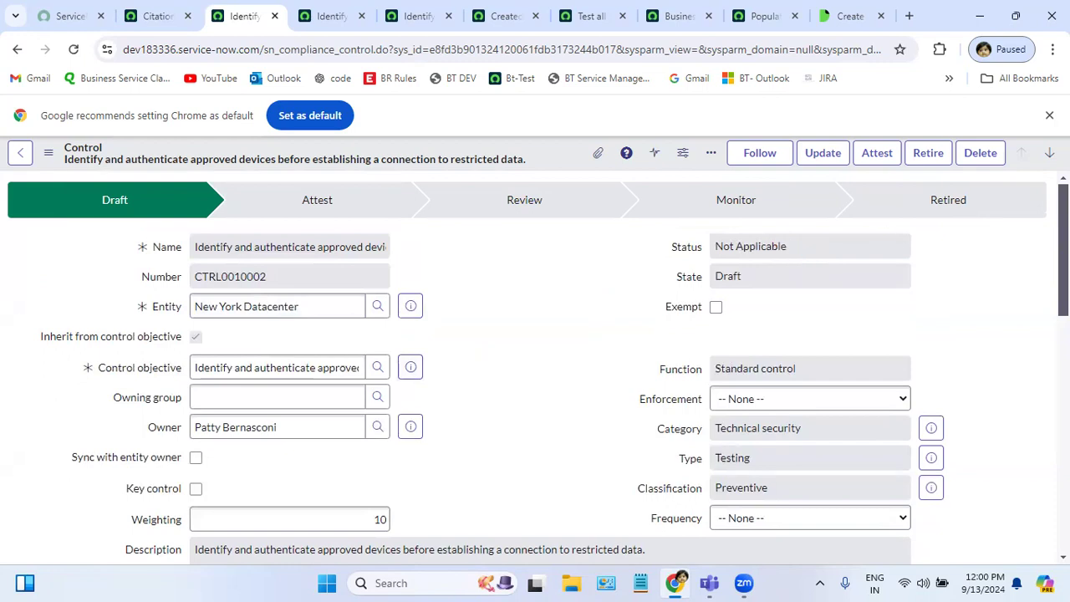
scroll(506, 305, down, 1)
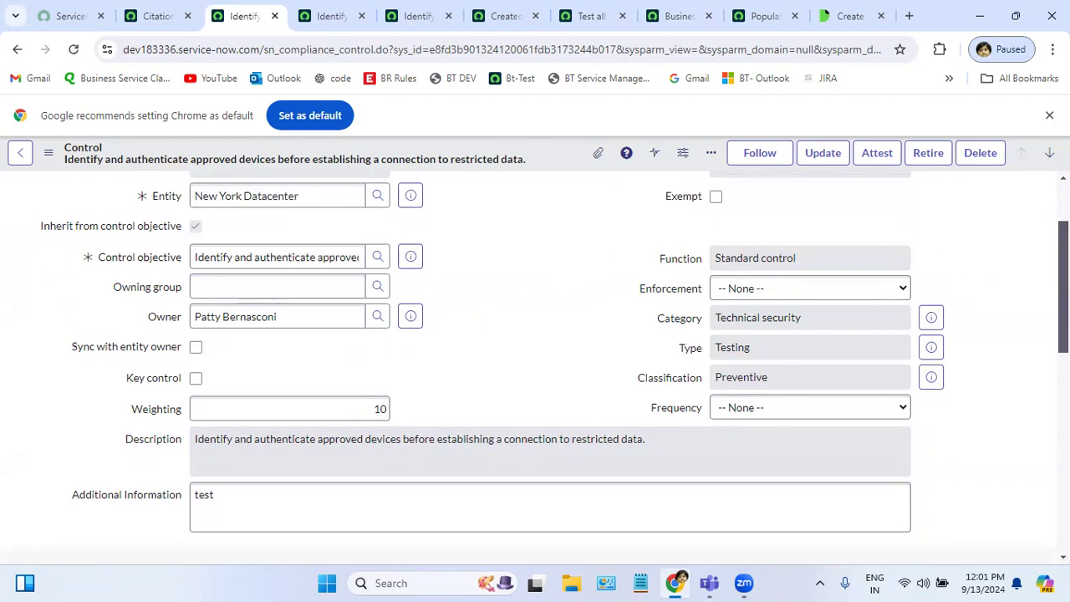
scroll(535, 368, down, 3)
scroll(339, 367, up, 4)
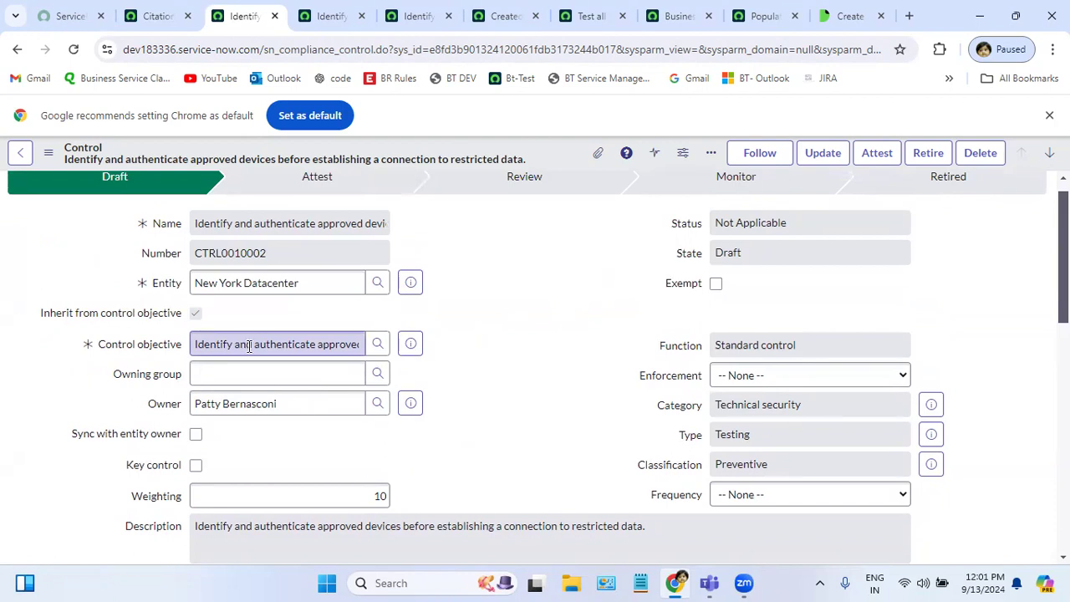
Compare the control's Citations Records related list with its standard Citations related list.
scroll(1040, 471, down, 5)
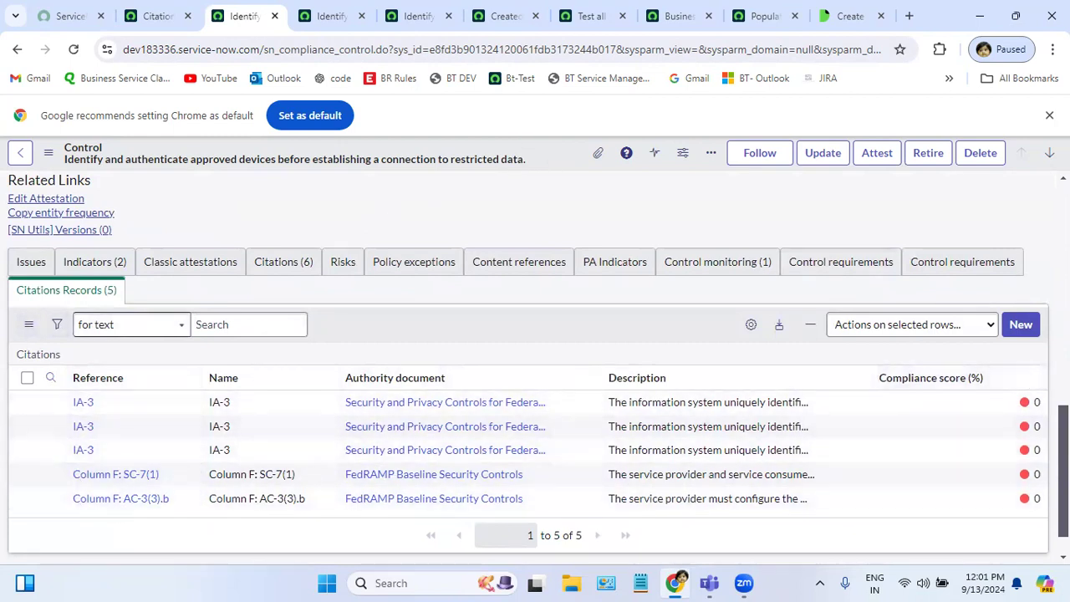
scroll(1030, 389, up, 5)
scroll(535, 364, down, 6)
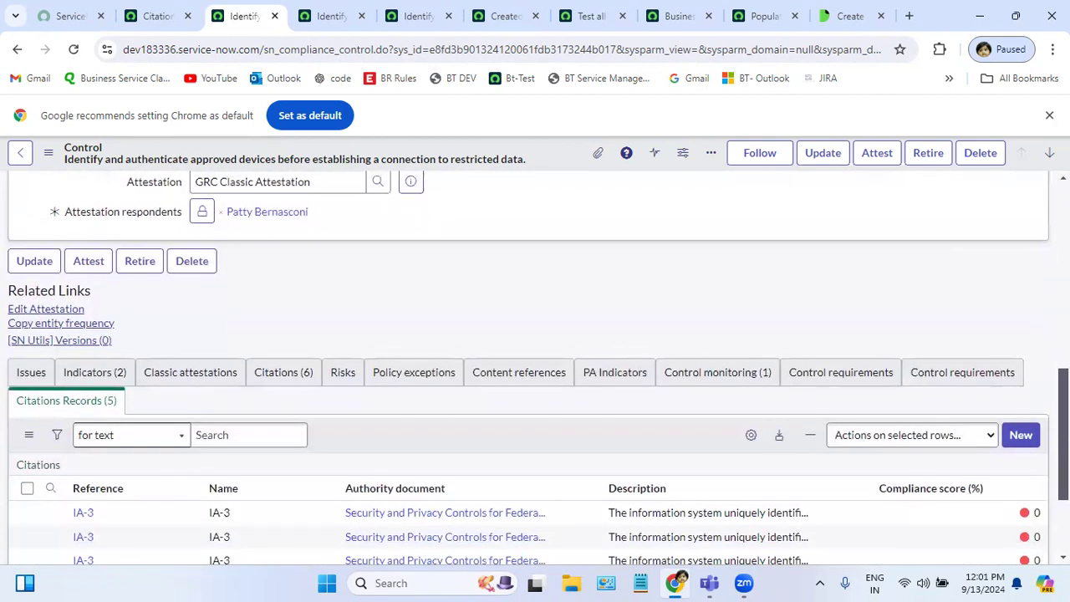
click(292, 371)
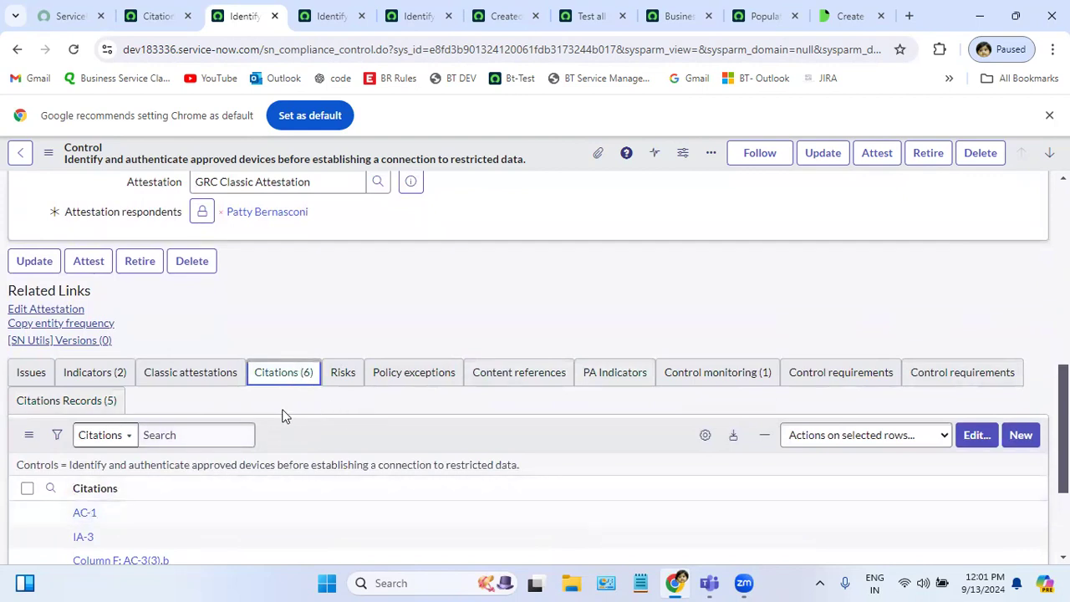
scroll(535, 368, down, 1)
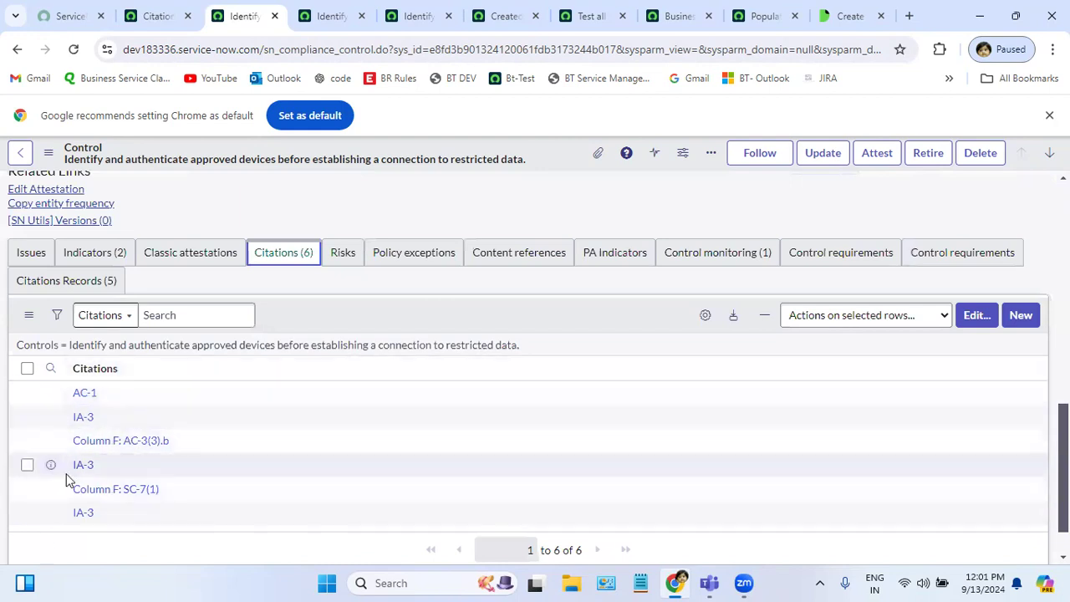
Find relationships in the application navigator and open the System Definition Relationships list in a new browser tab.
click(150, 18)
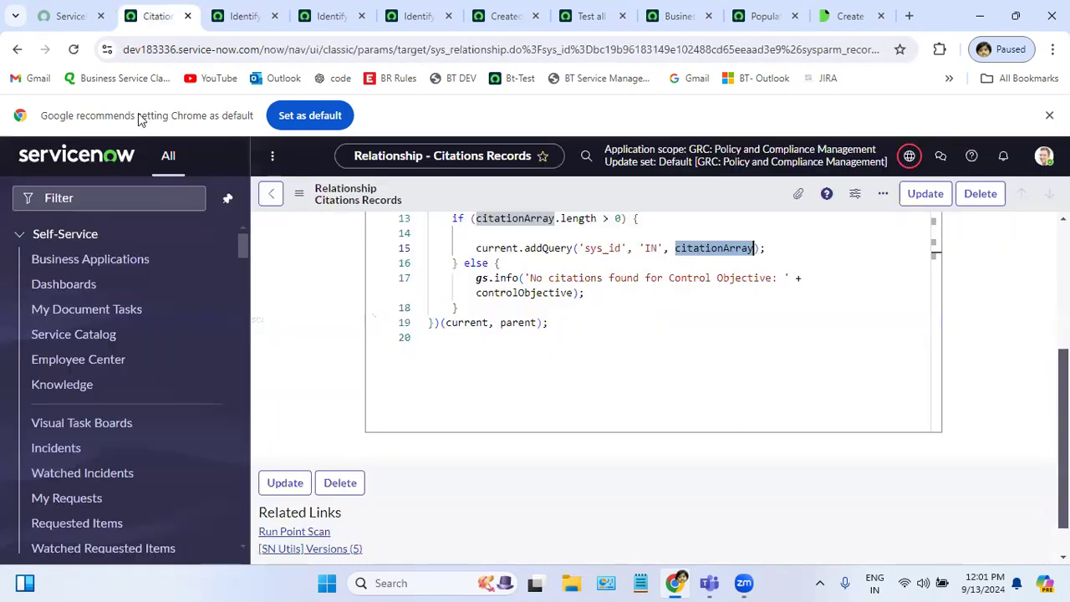
click(120, 194)
text(relation)
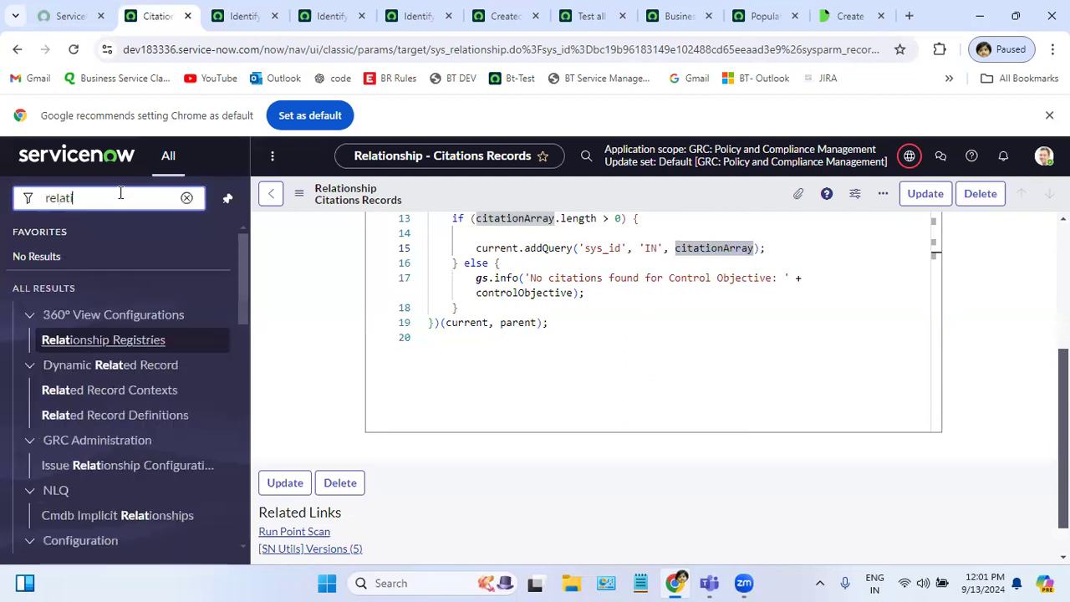
text(ships)
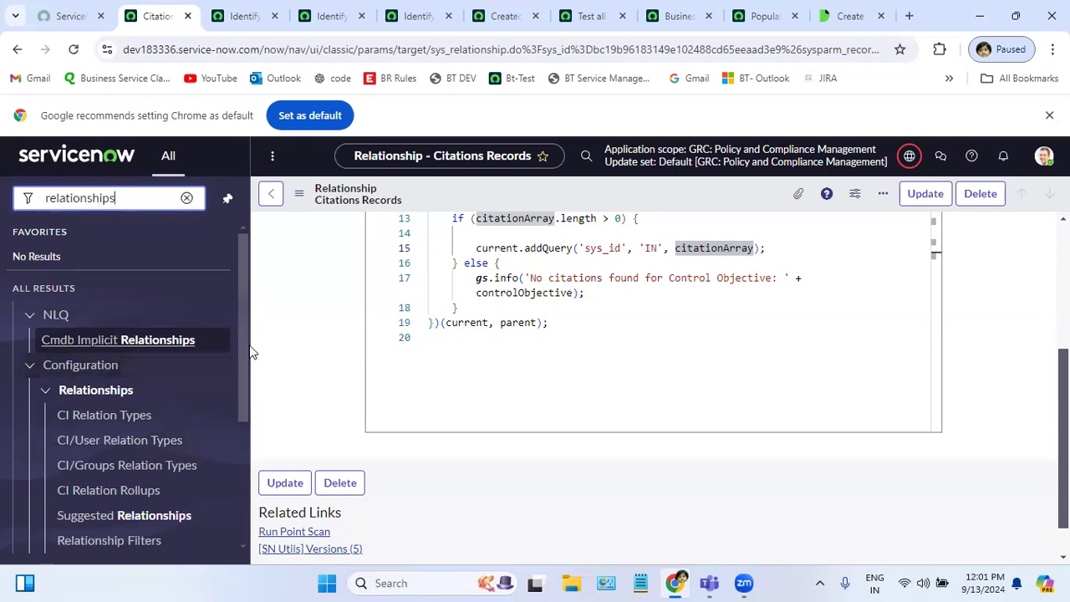
drag(238, 330, 236, 413)
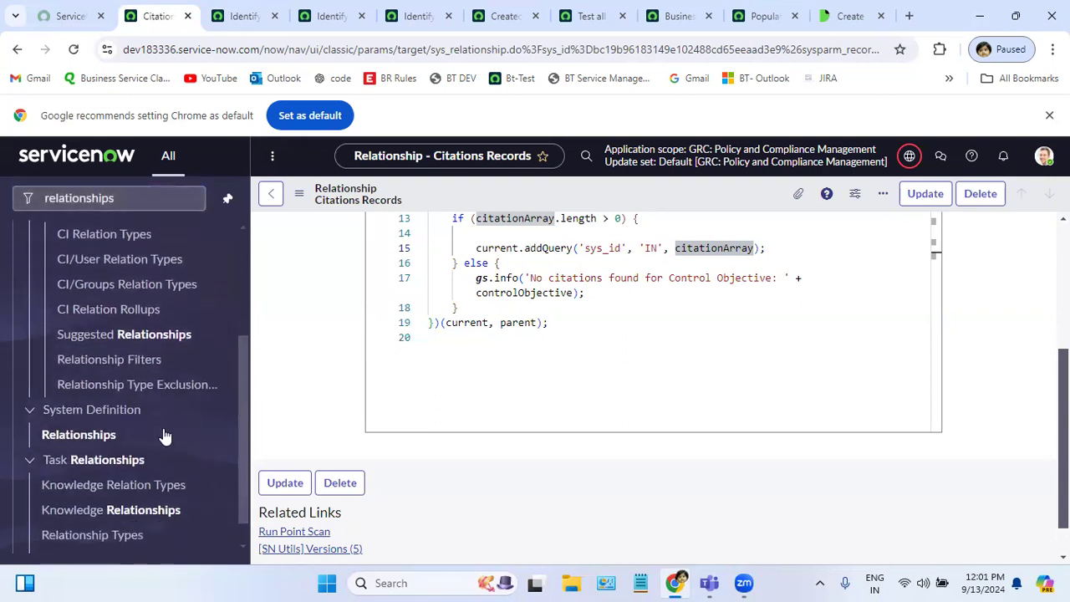
ctrl+click(81, 440)
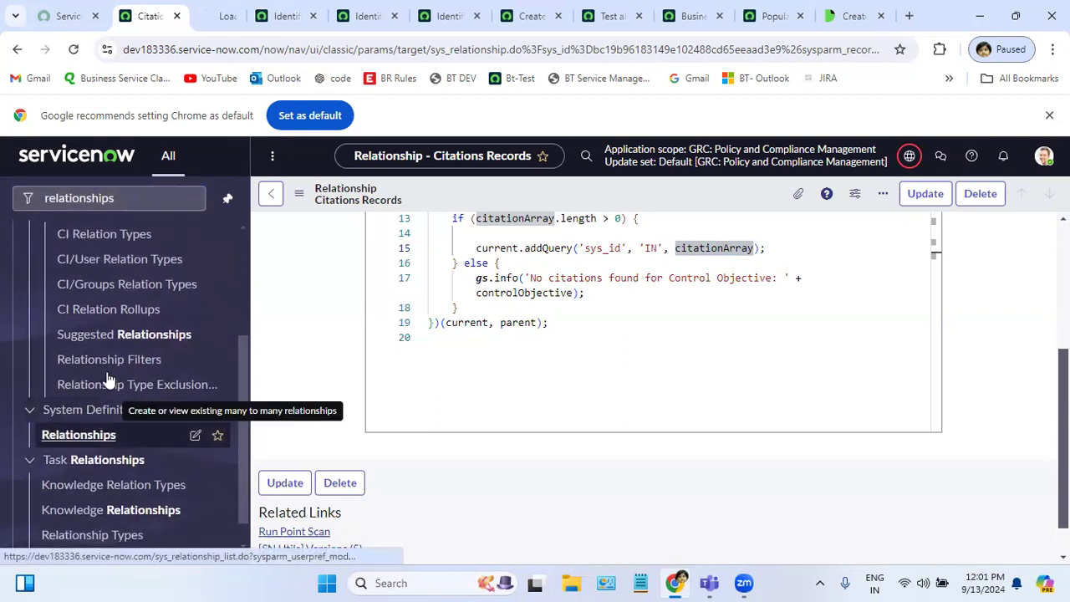
click(224, 18)
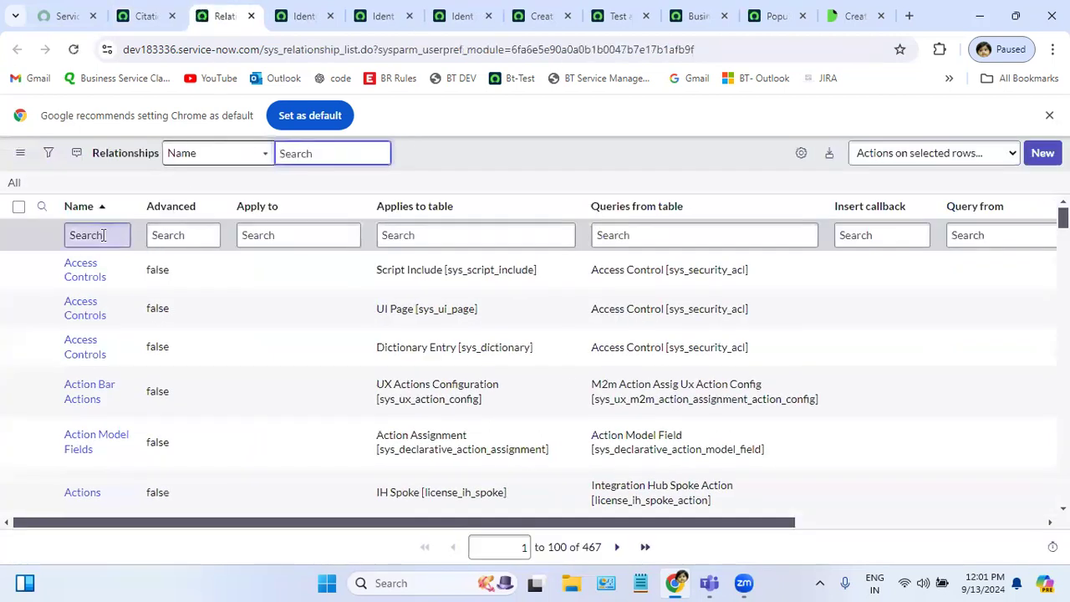
Filter the Relationships list to names containing citations, and return to the control's related lists.
click(103, 235)
text(*)
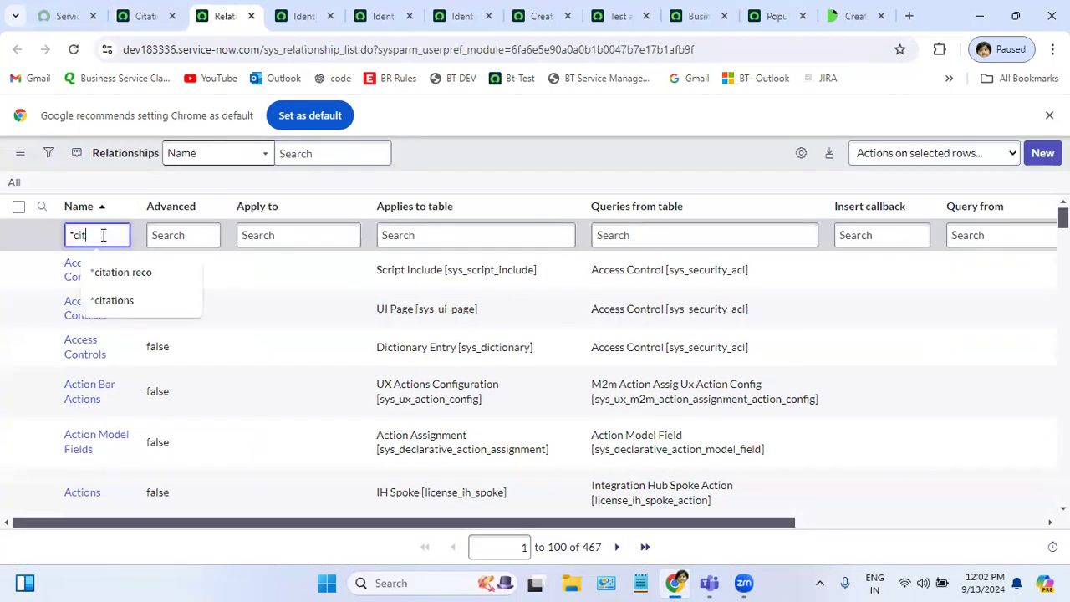
text(citai)
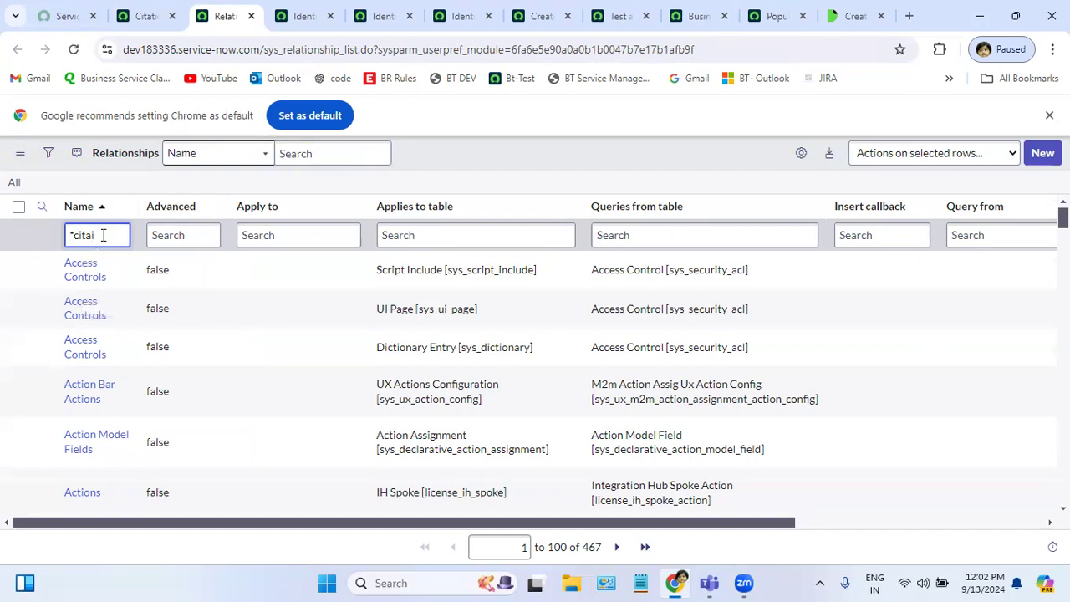
key(BackSpace)
text(tions)
key(Return)
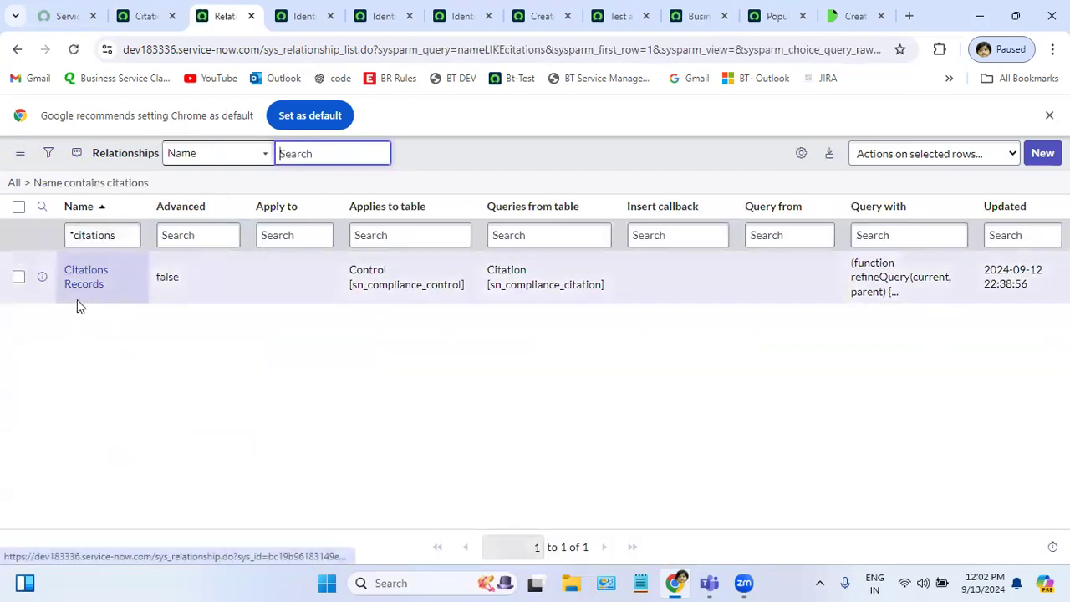
click(303, 12)
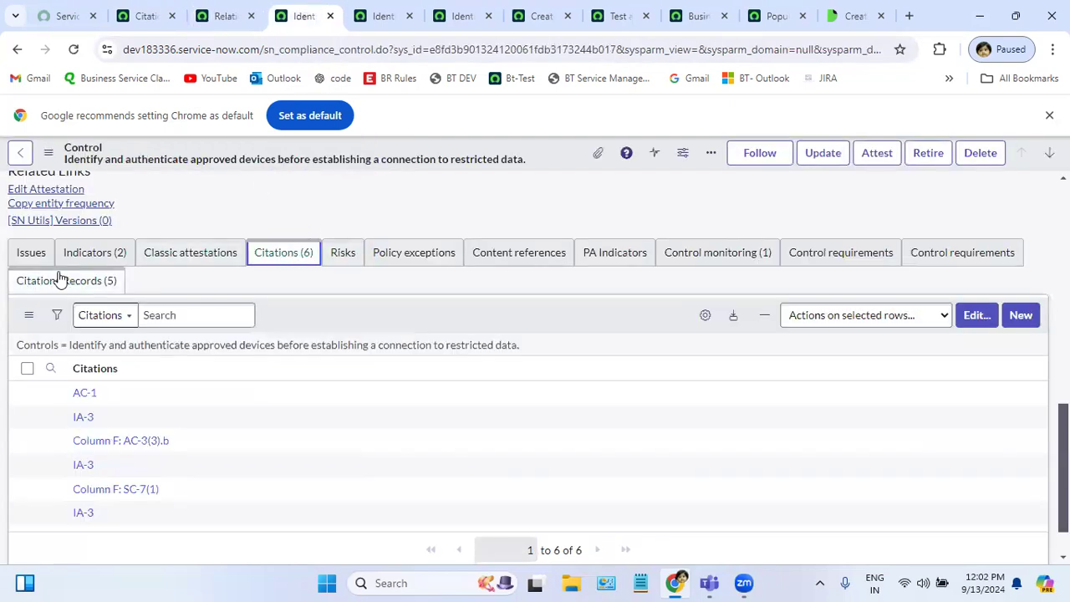